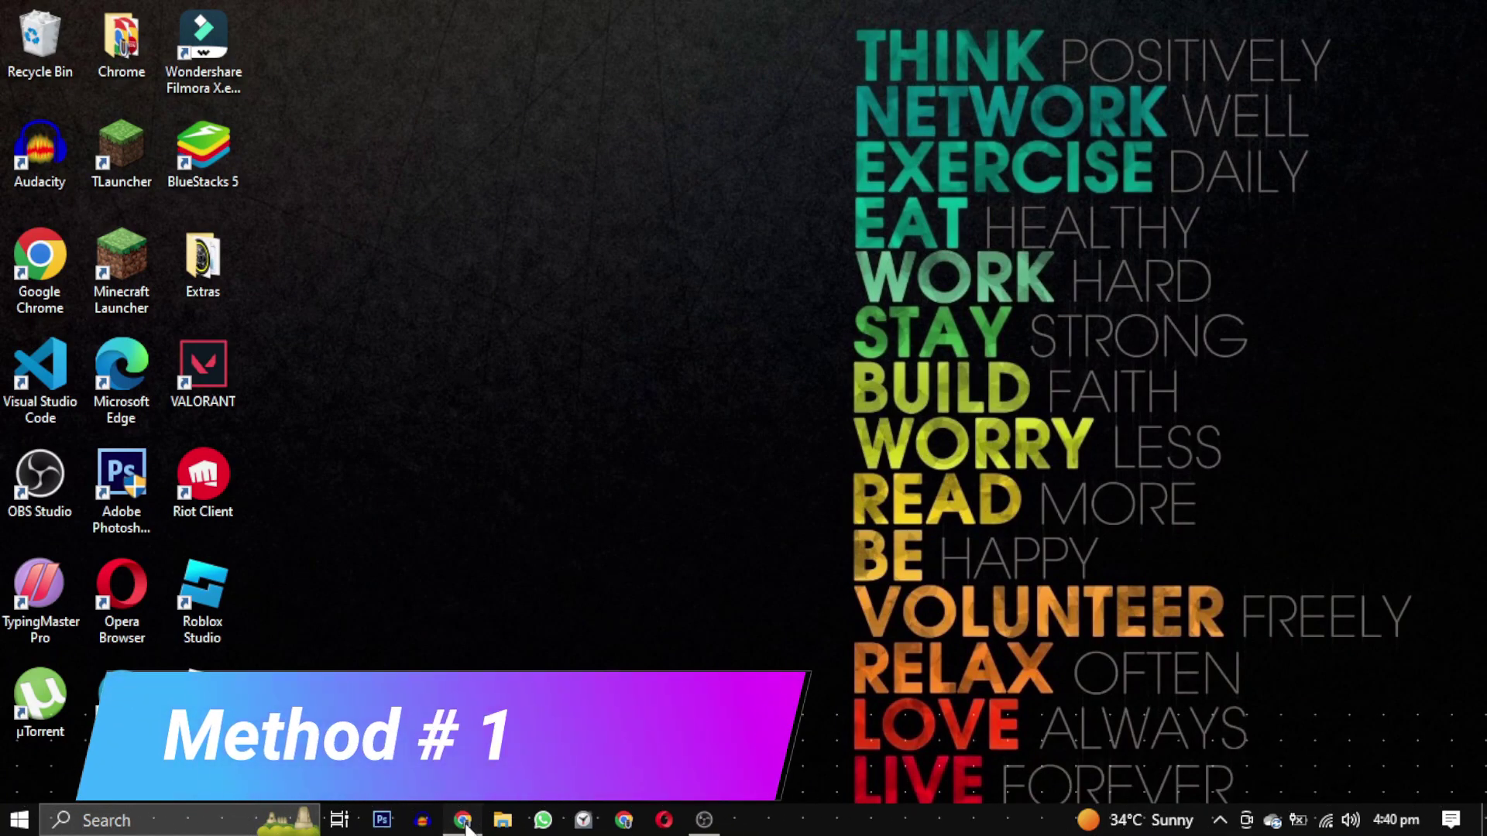
- Switch to the Riot Games Service Status tab in Chrome and open the VALORANT status page
left_click(463, 823)
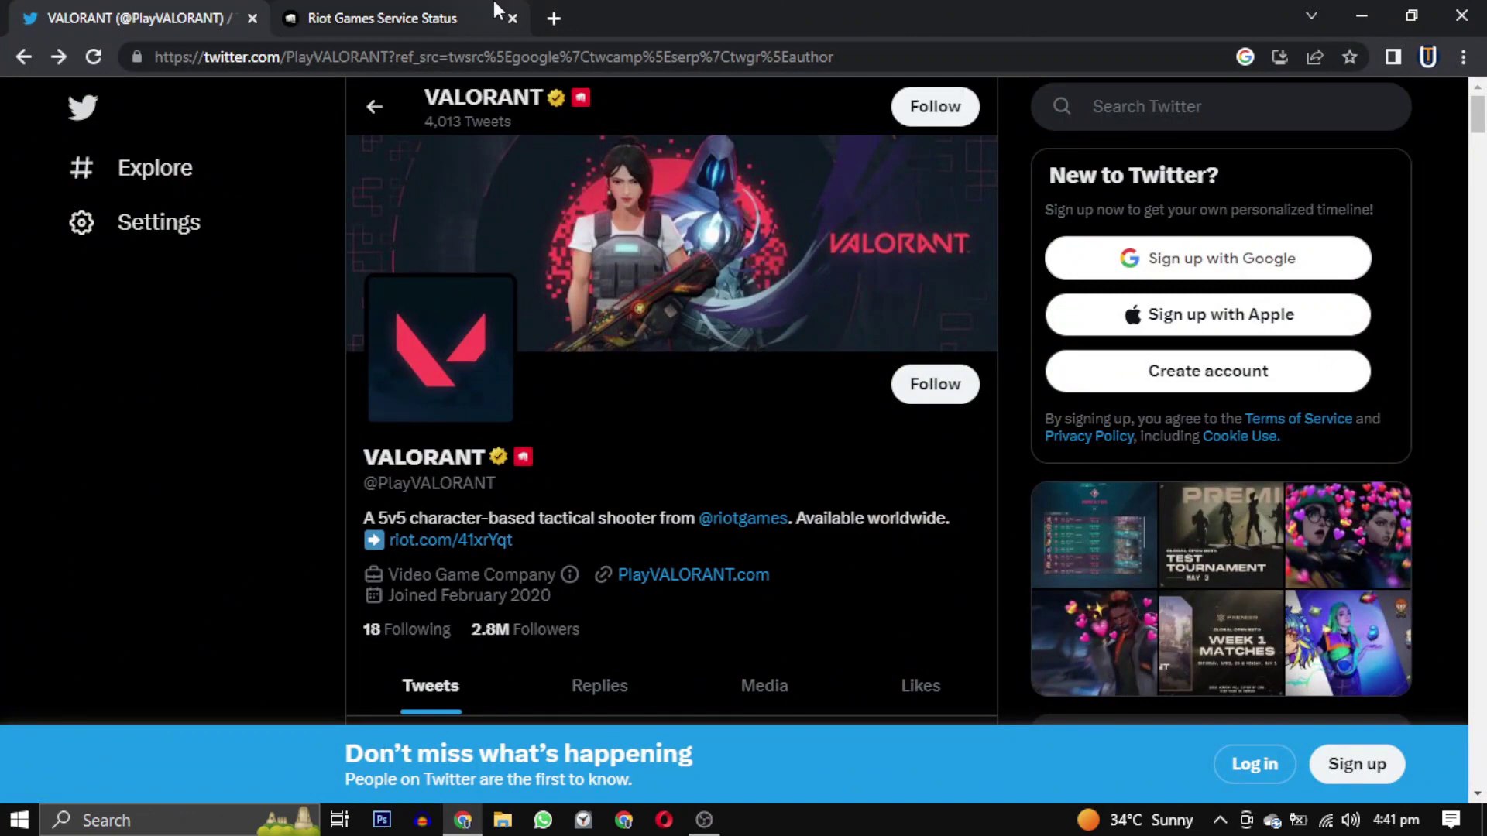
left_click(379, 11)
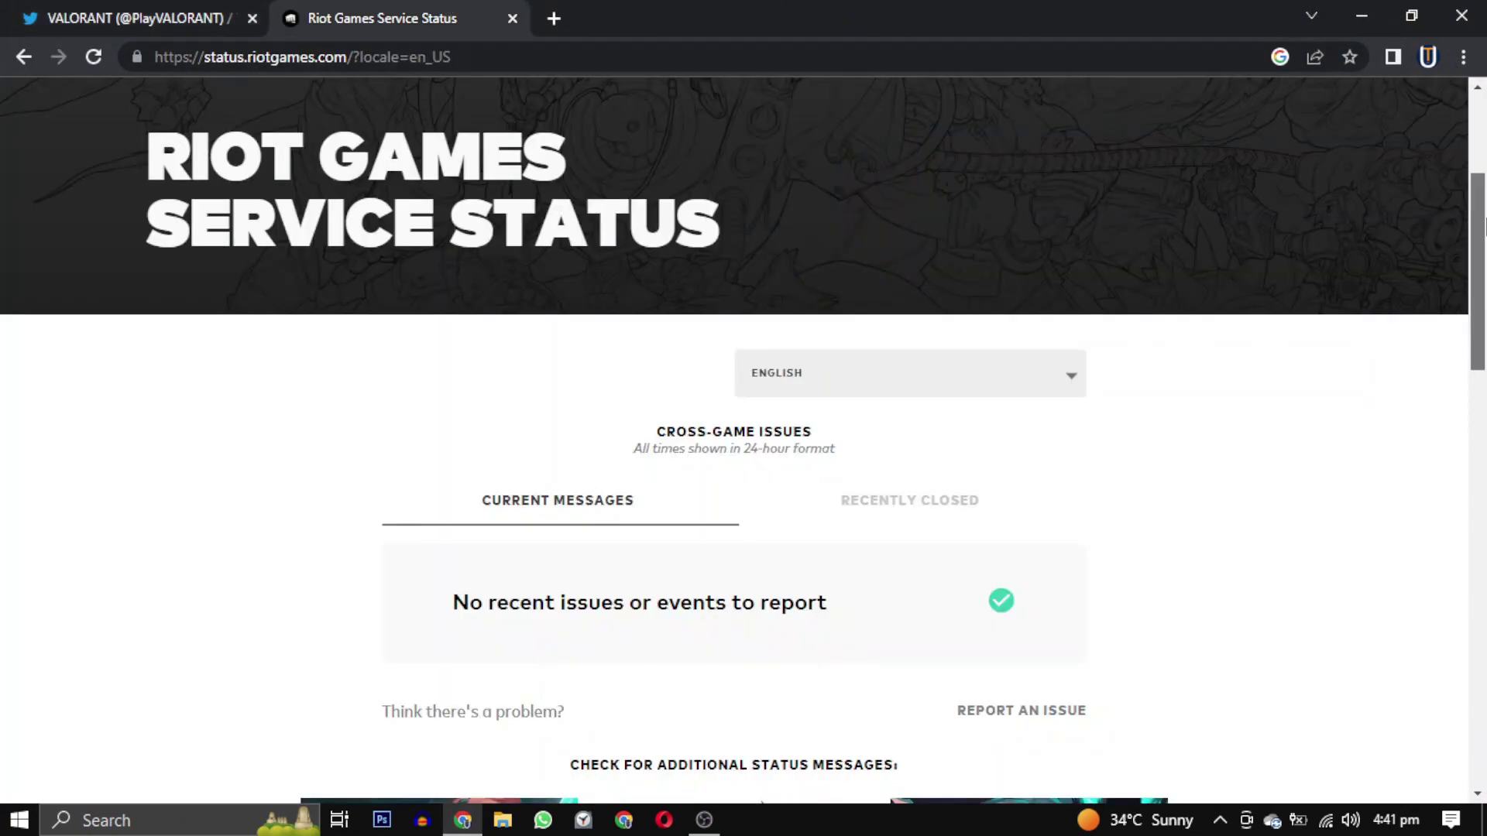
scroll(595, 104, "down", 4)
left_click(1038, 557)
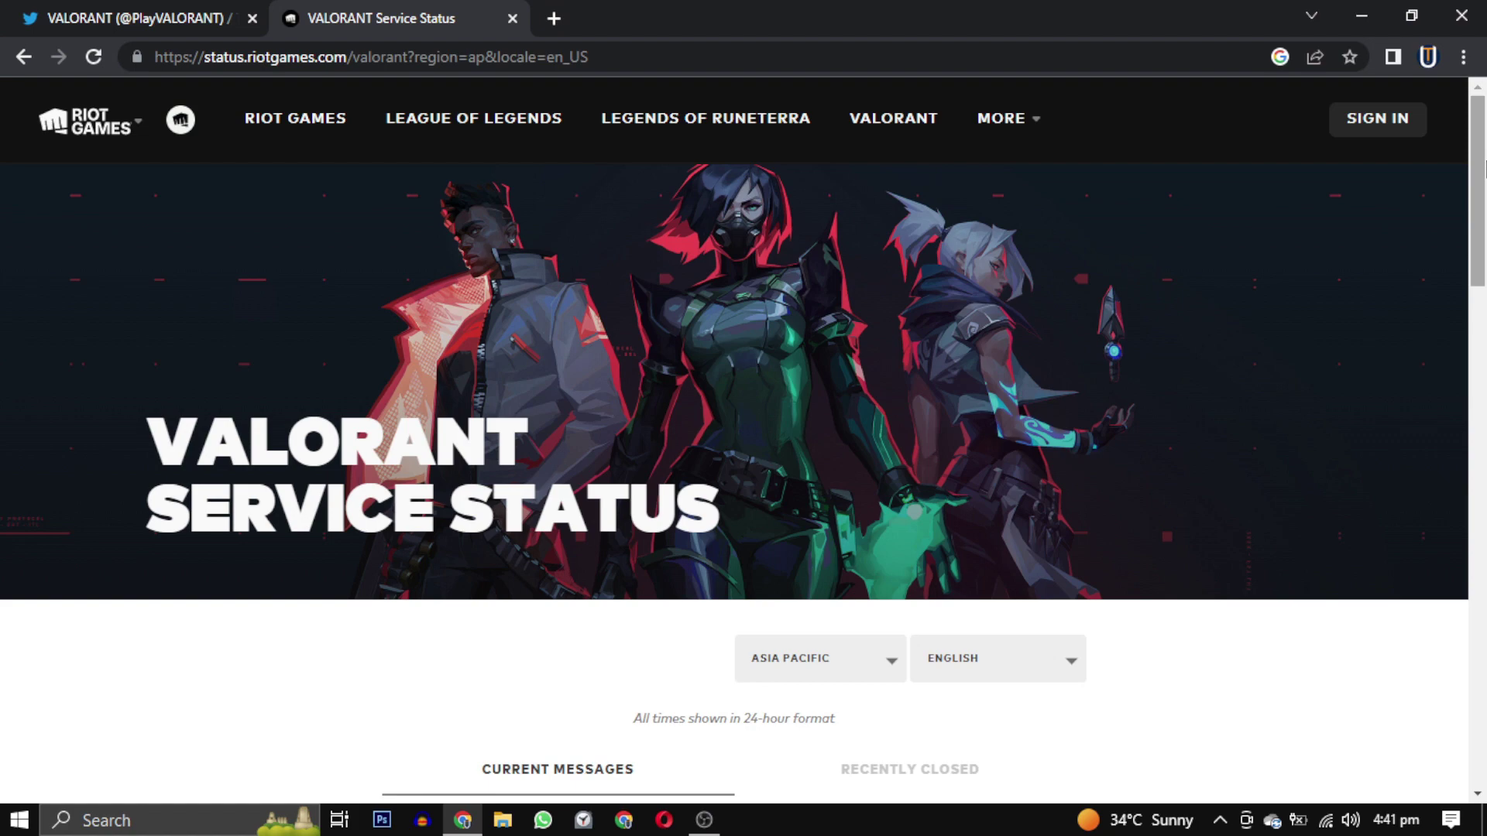
scroll(1038, 559, "down", 5)
- Change the VALORANT status region from Asia Pacific to Europe
left_click(888, 266)
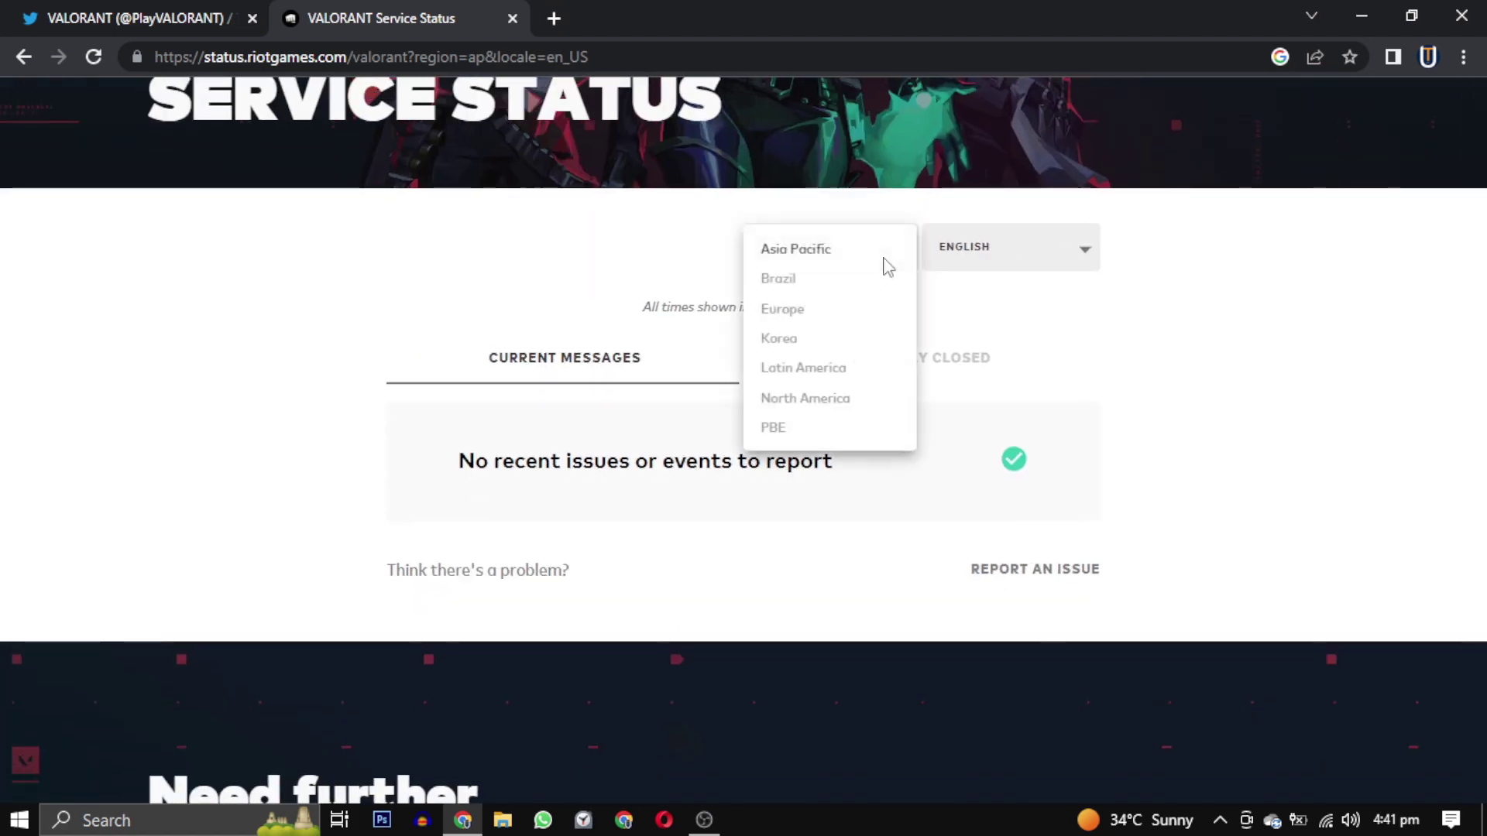
left_click(1042, 263)
left_click(807, 278)
left_click(801, 312)
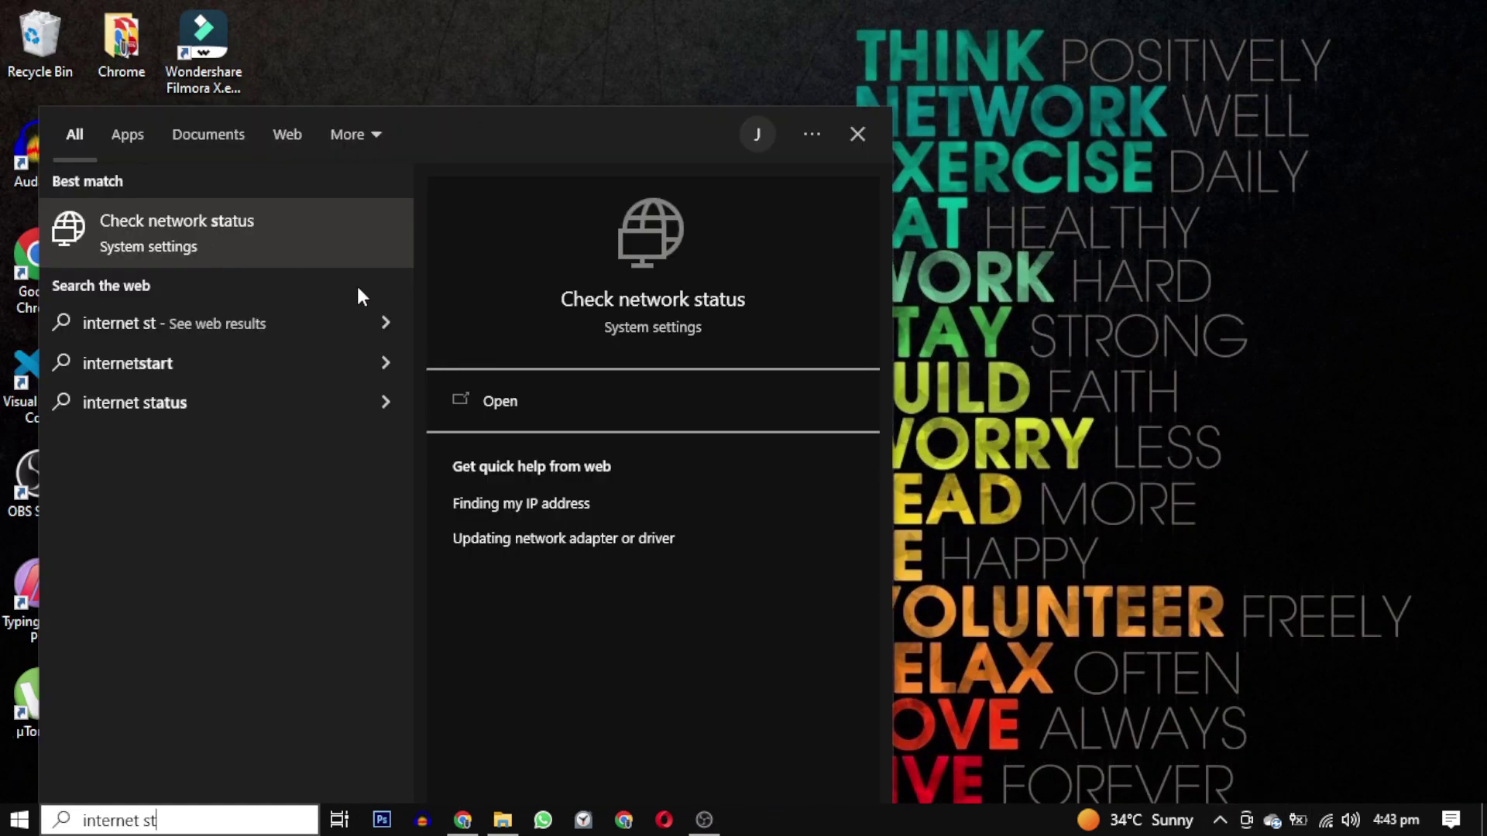
- Open Check network status and rerun the Fast.com internet speed test
left_click(519, 412)
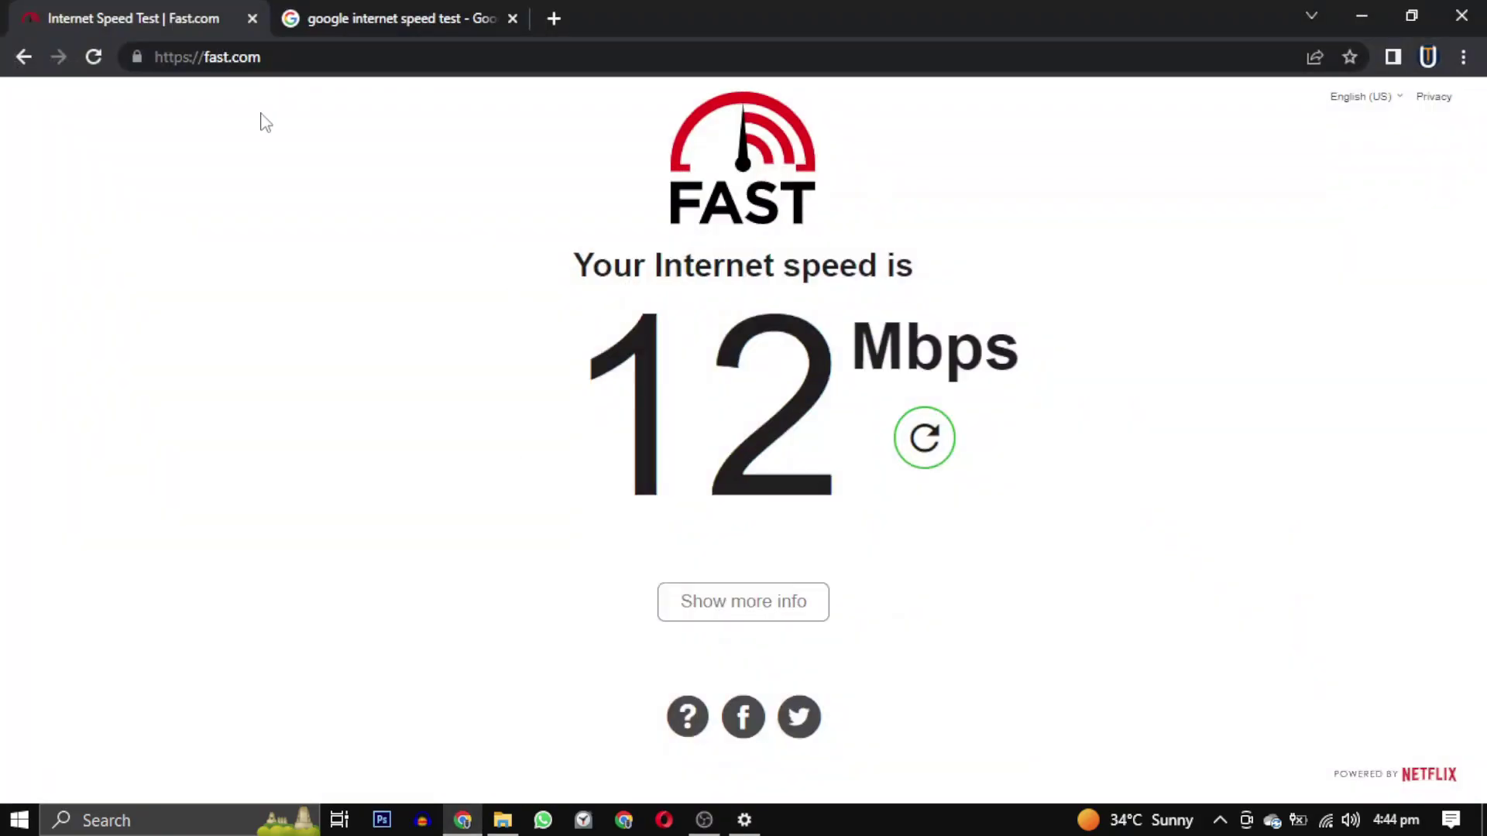
left_click(924, 438)
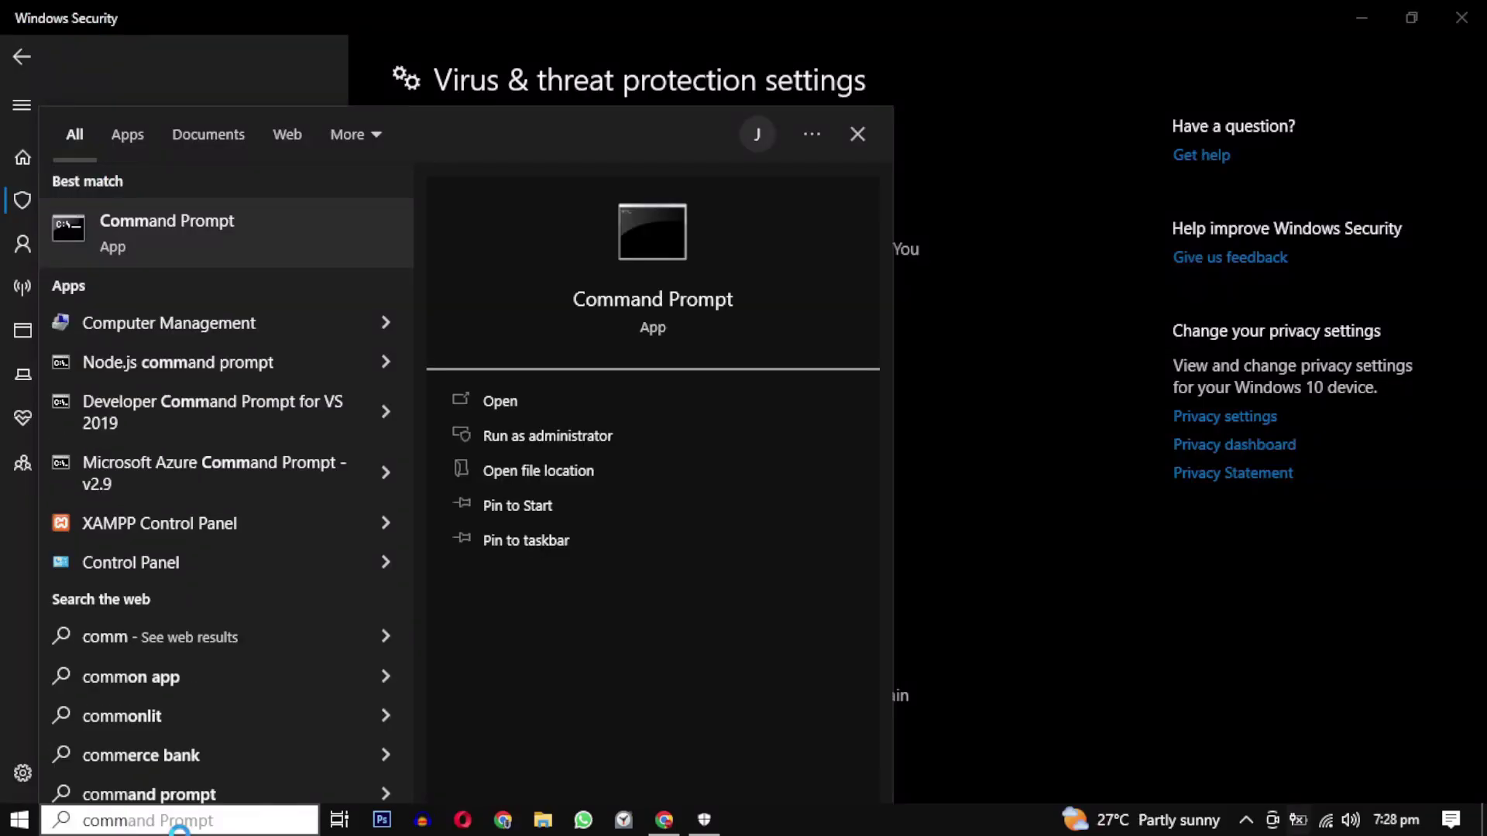
- In an administrator Command Prompt, run ipconfig /flushdns, /release and /renew
left_click(626, 436)
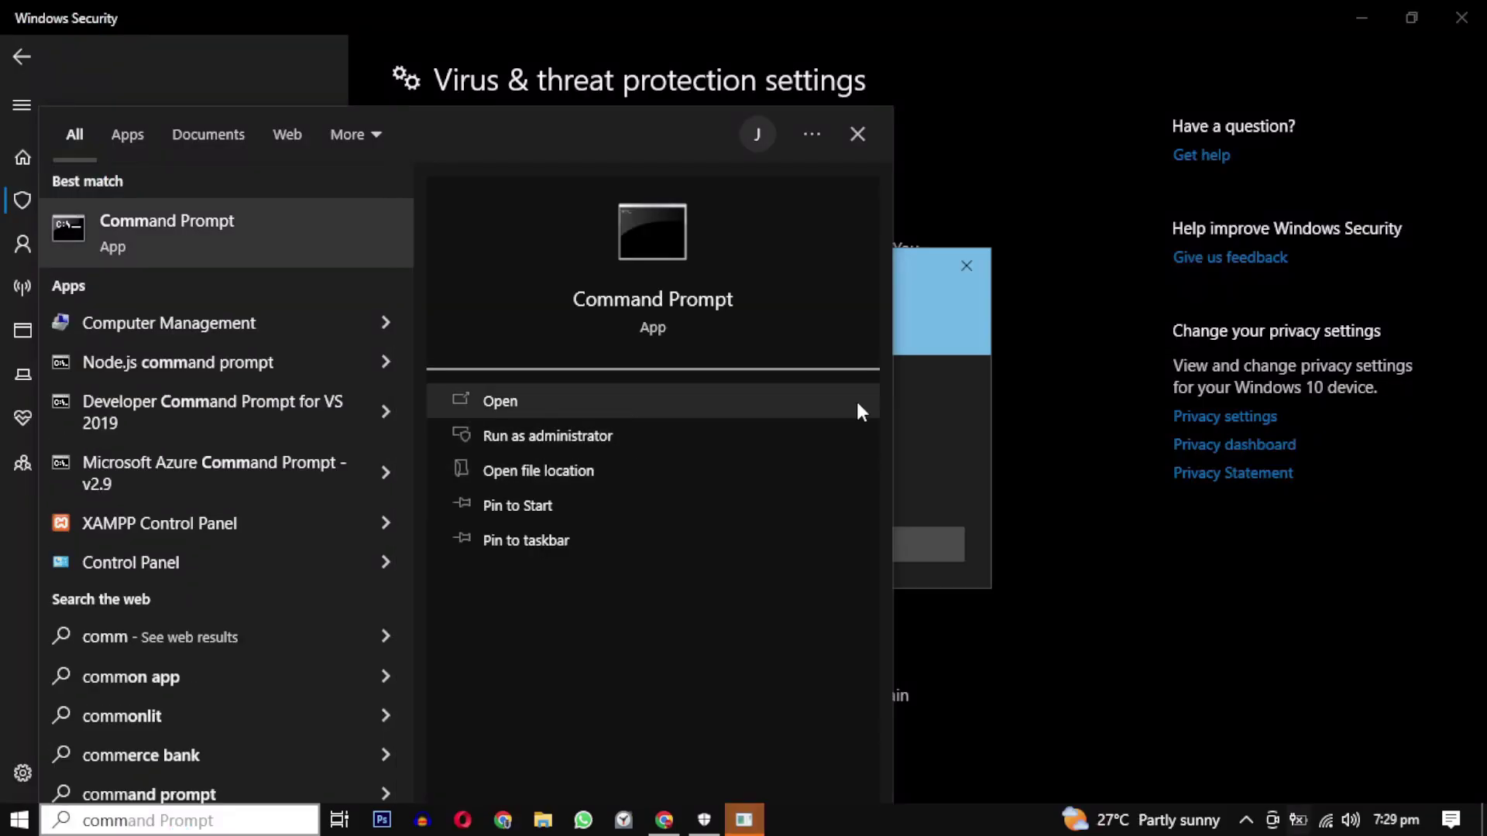
left_click(660, 547)
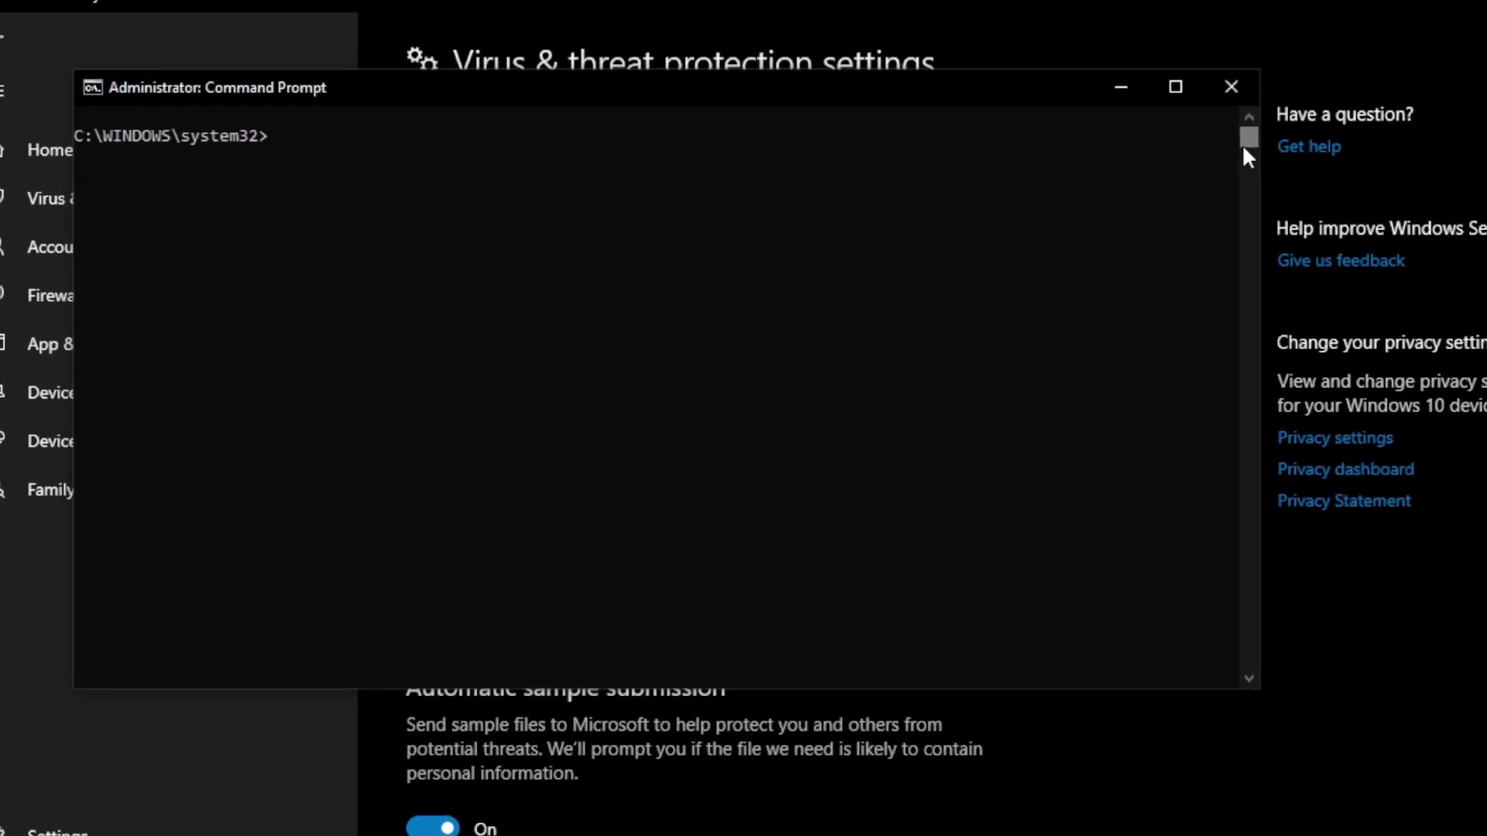
type("ipconfig")
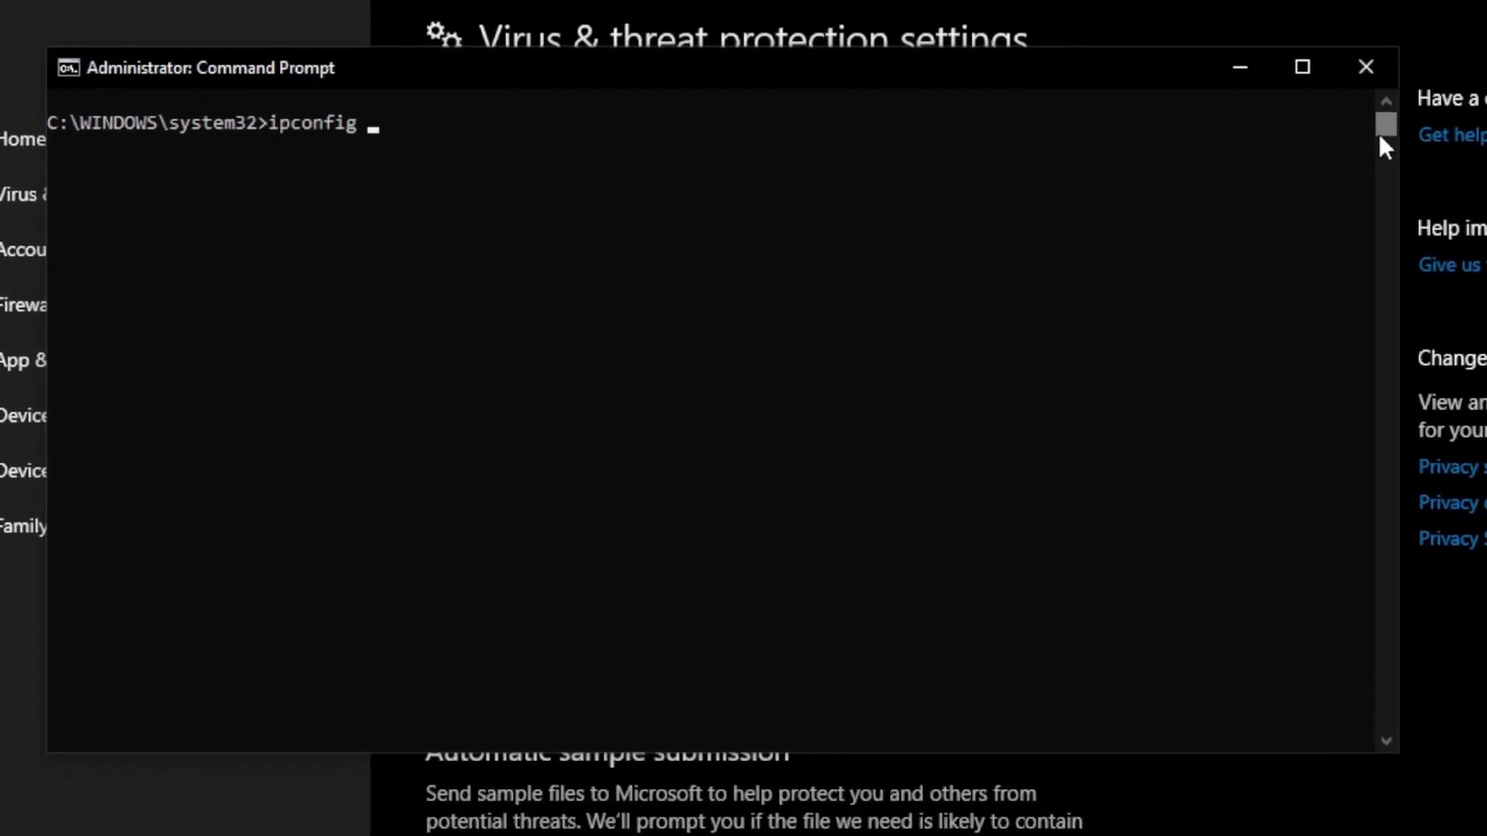
type(" /flushdns")
key("Return")
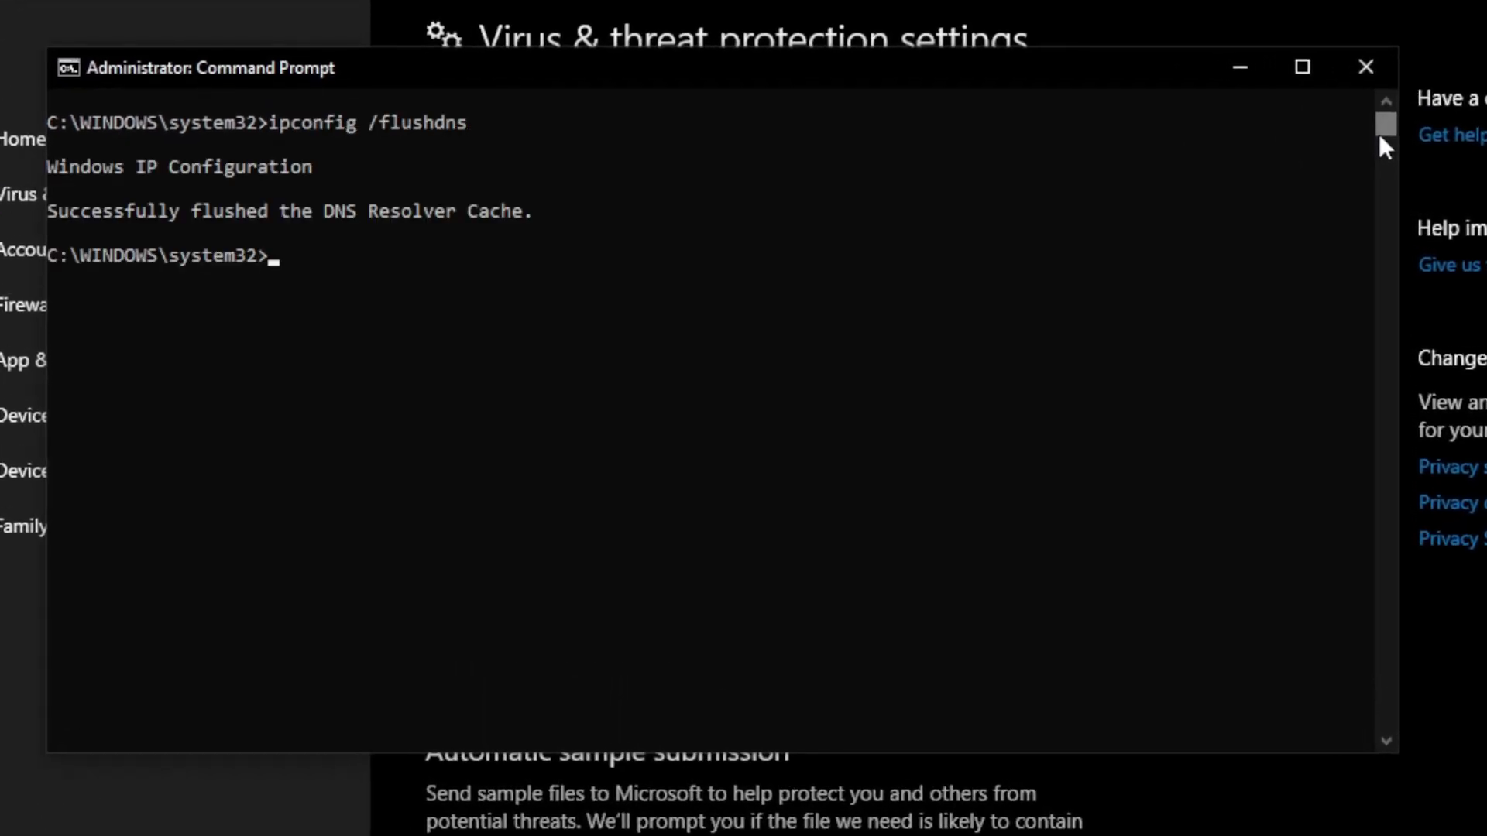
type("ipconfig /")
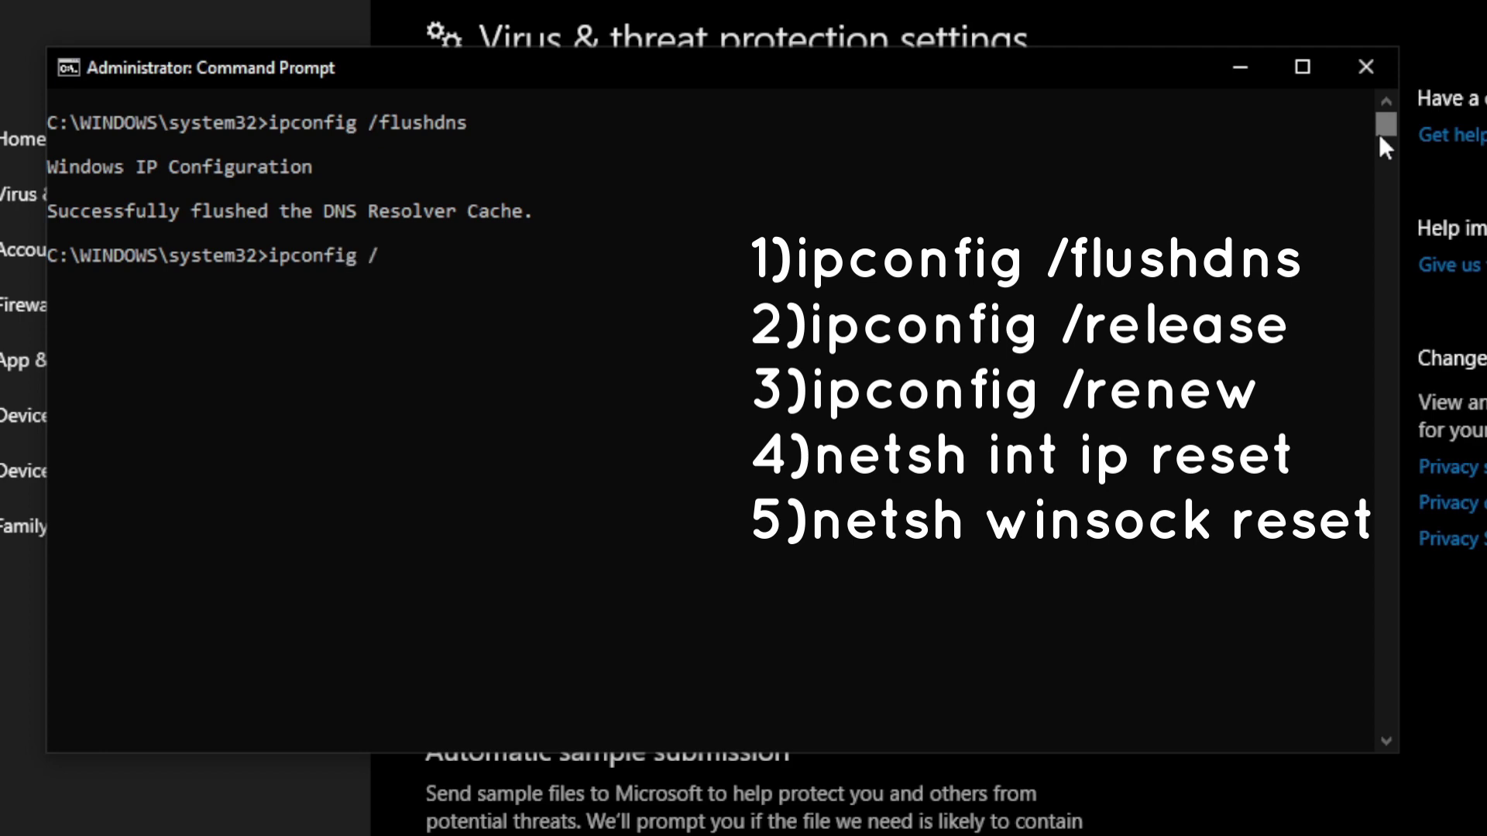
type("release")
key("Return")
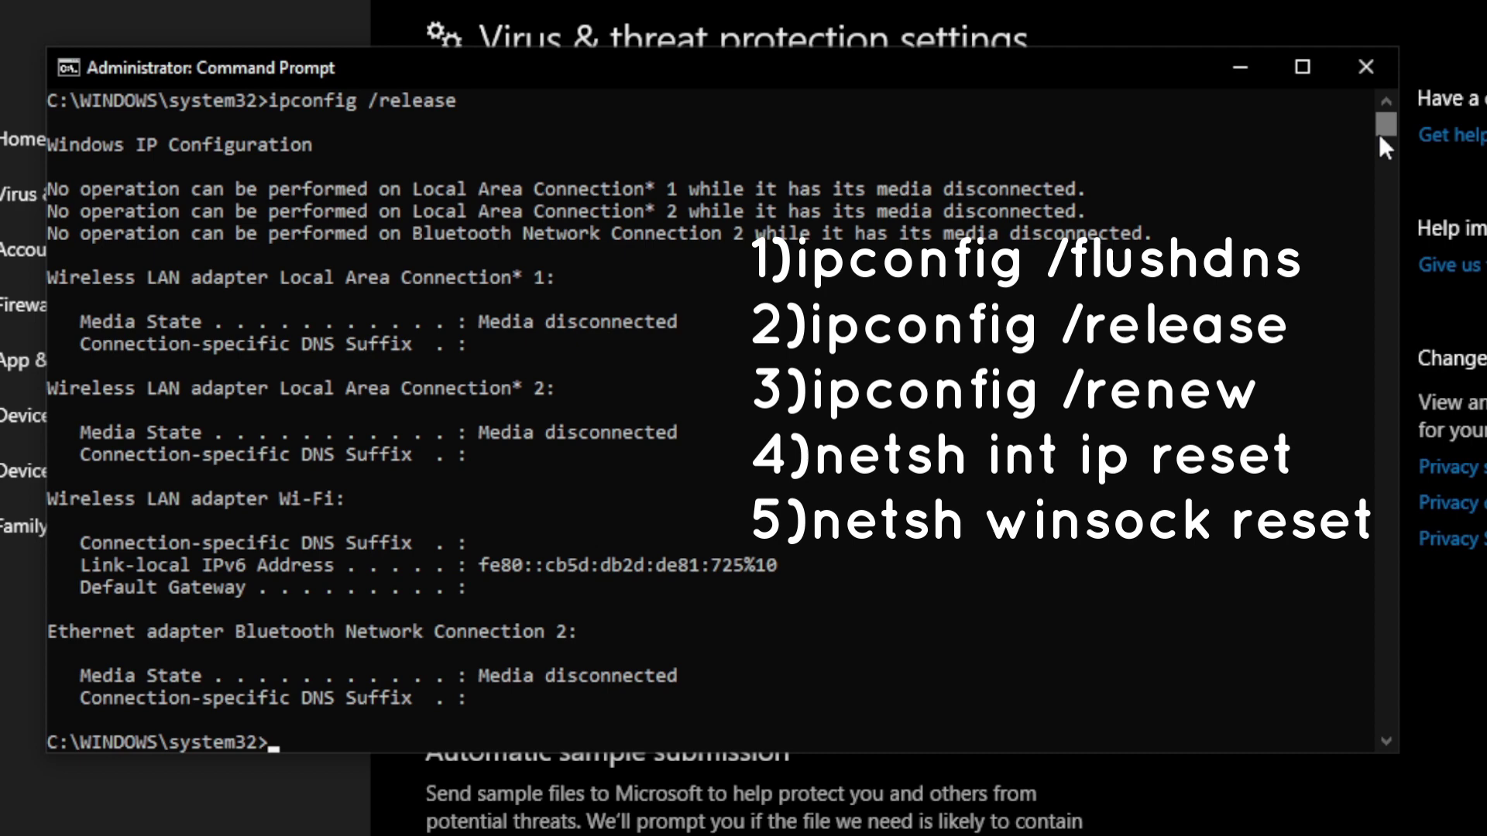
type("ipconfig /renew")
key("Return")
- Reset the IP stack with 'netsh int ip reset' and reset Winsock
type("netsh int i")
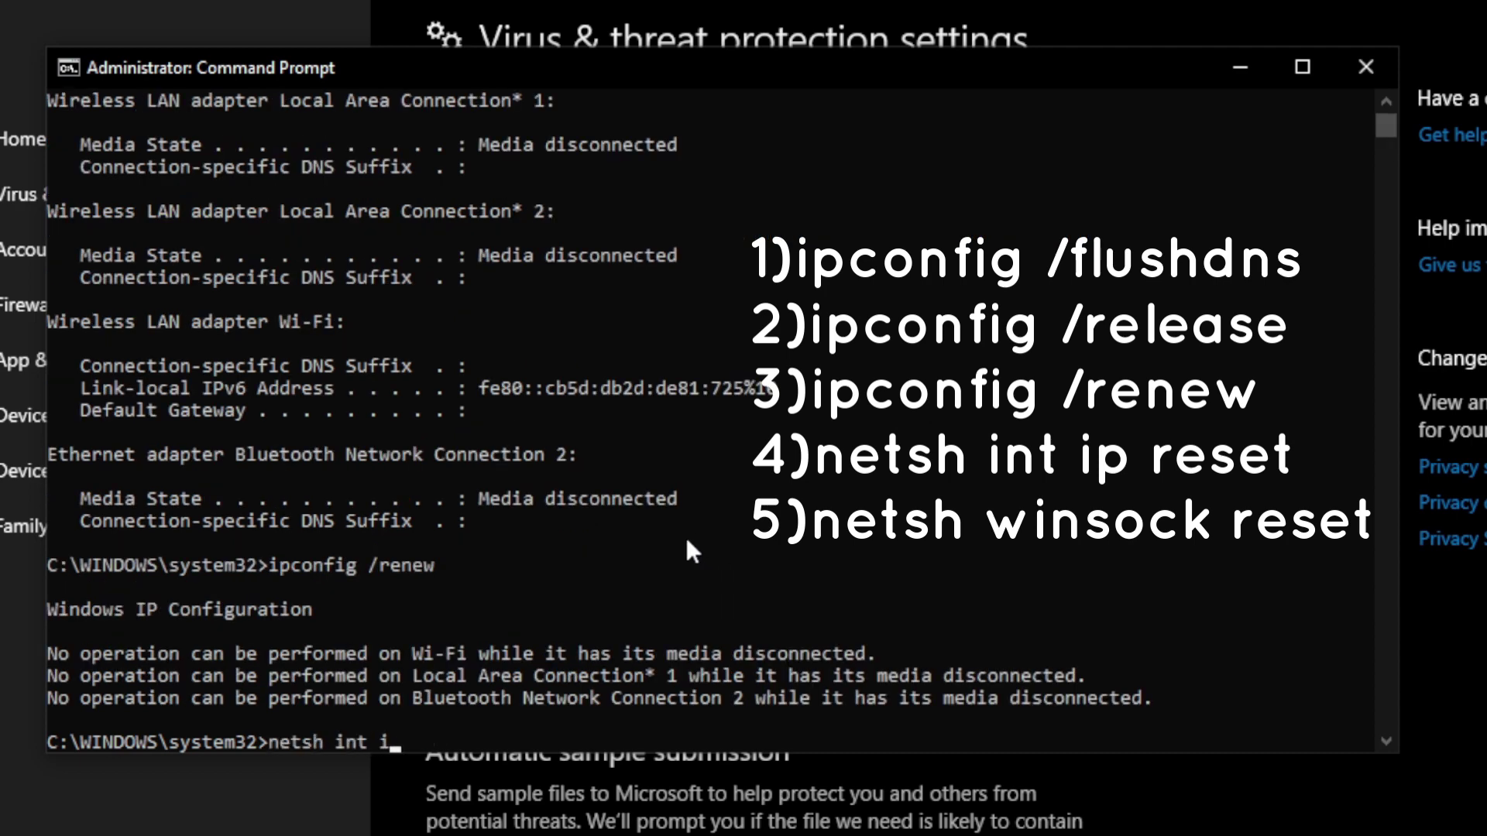
type("p reset")
key("Return")
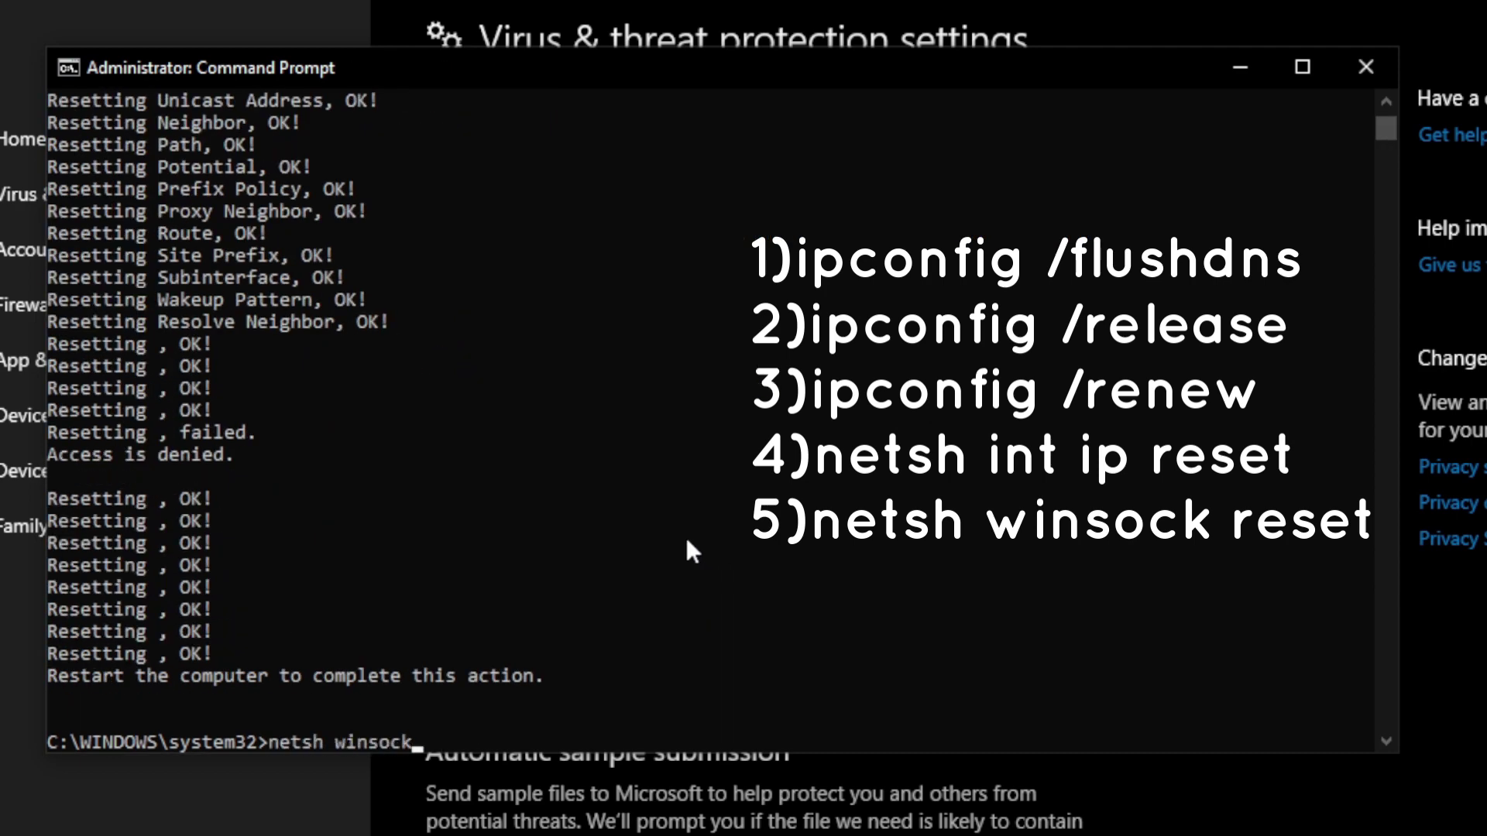
type("reset")
key("Return")
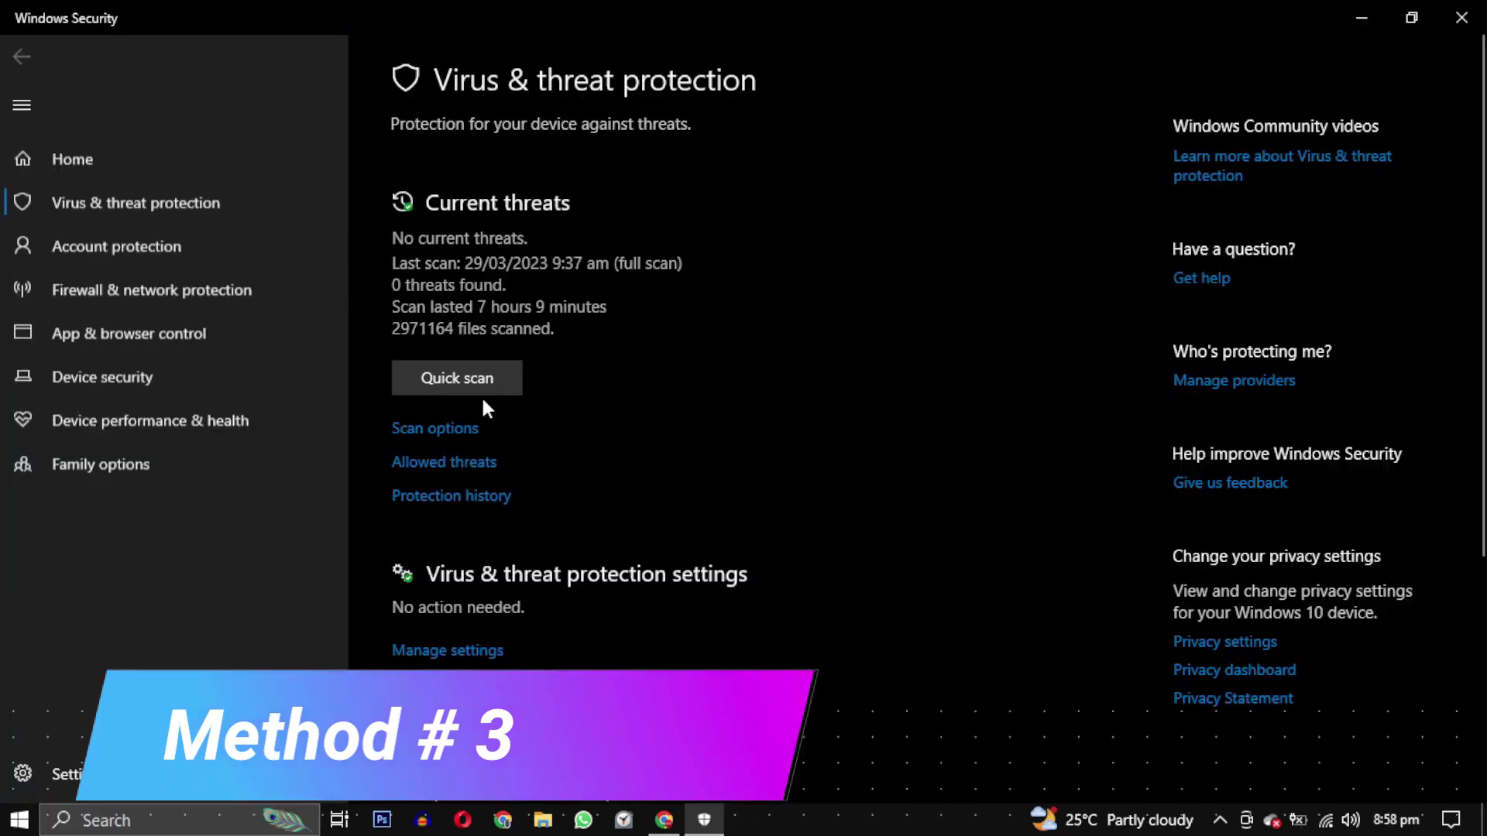
- Turn off the Windows Security threat protection settings and open Task Manager
left_click(450, 650)
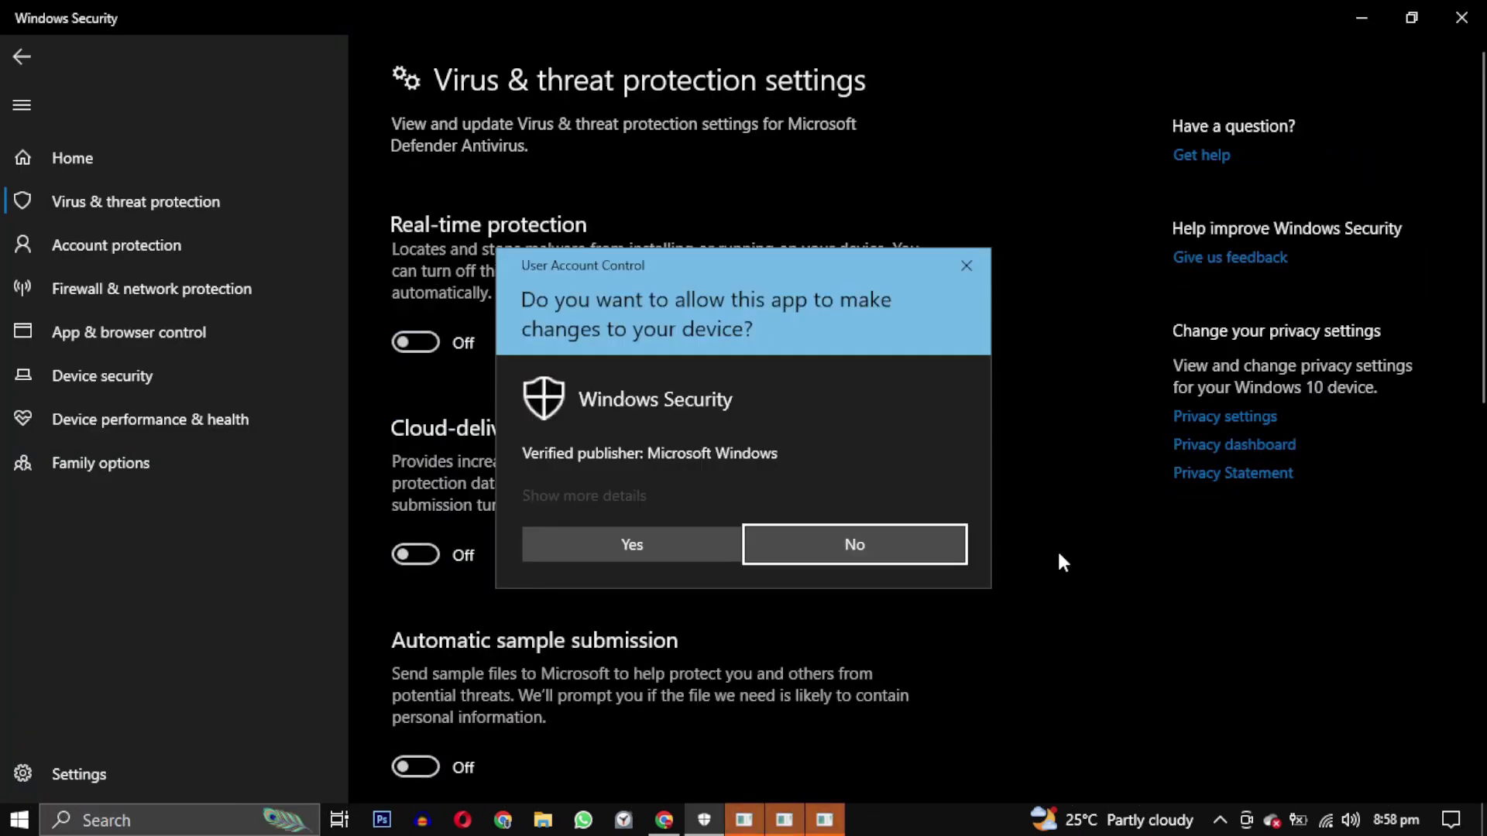
left_click(691, 556)
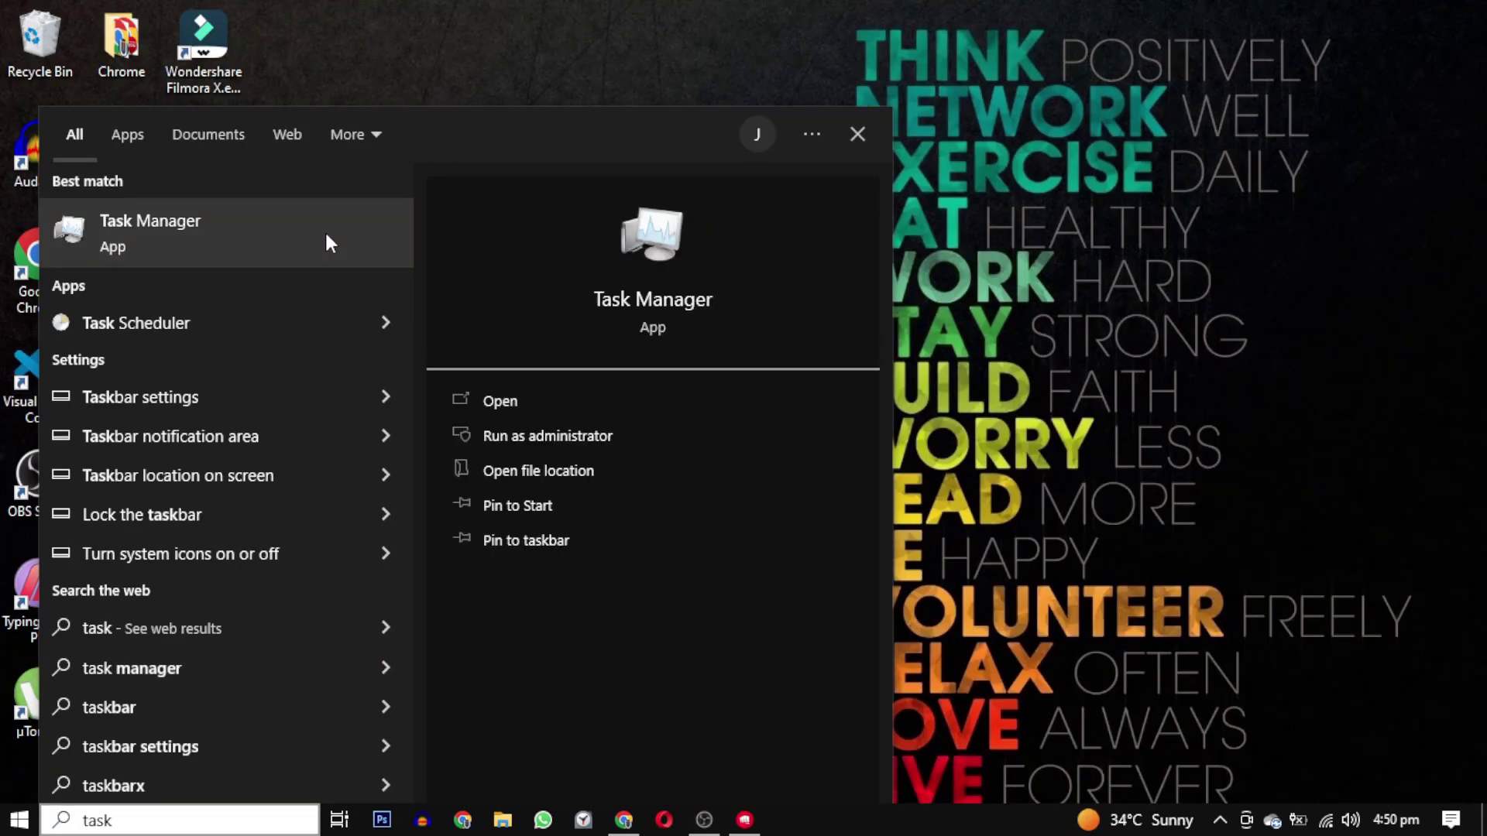
left_click(328, 242)
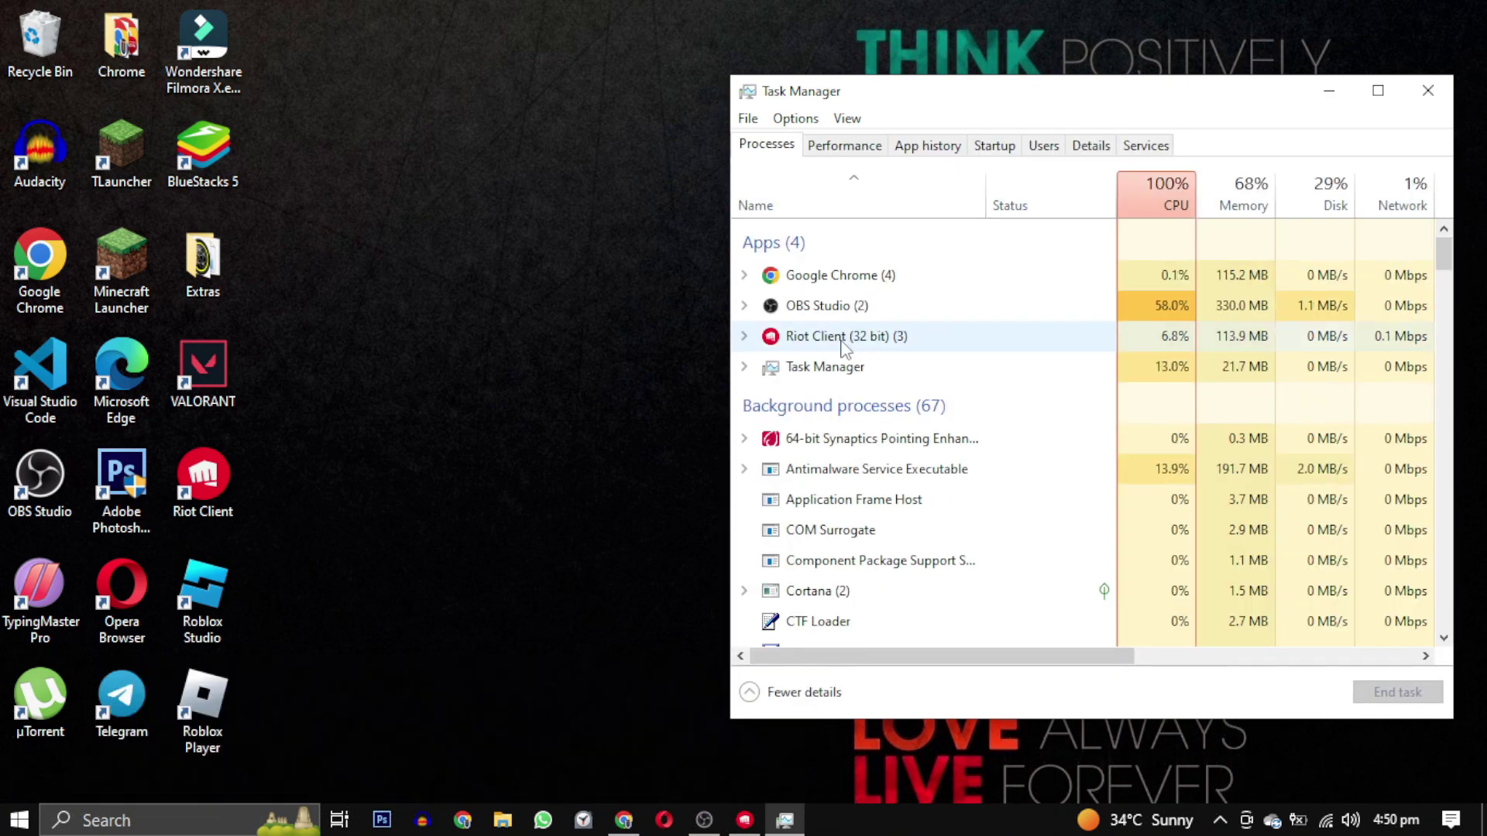
- End the Vanguard tray notification process in Task Manager
right_click(844, 339)
left_click(882, 402)
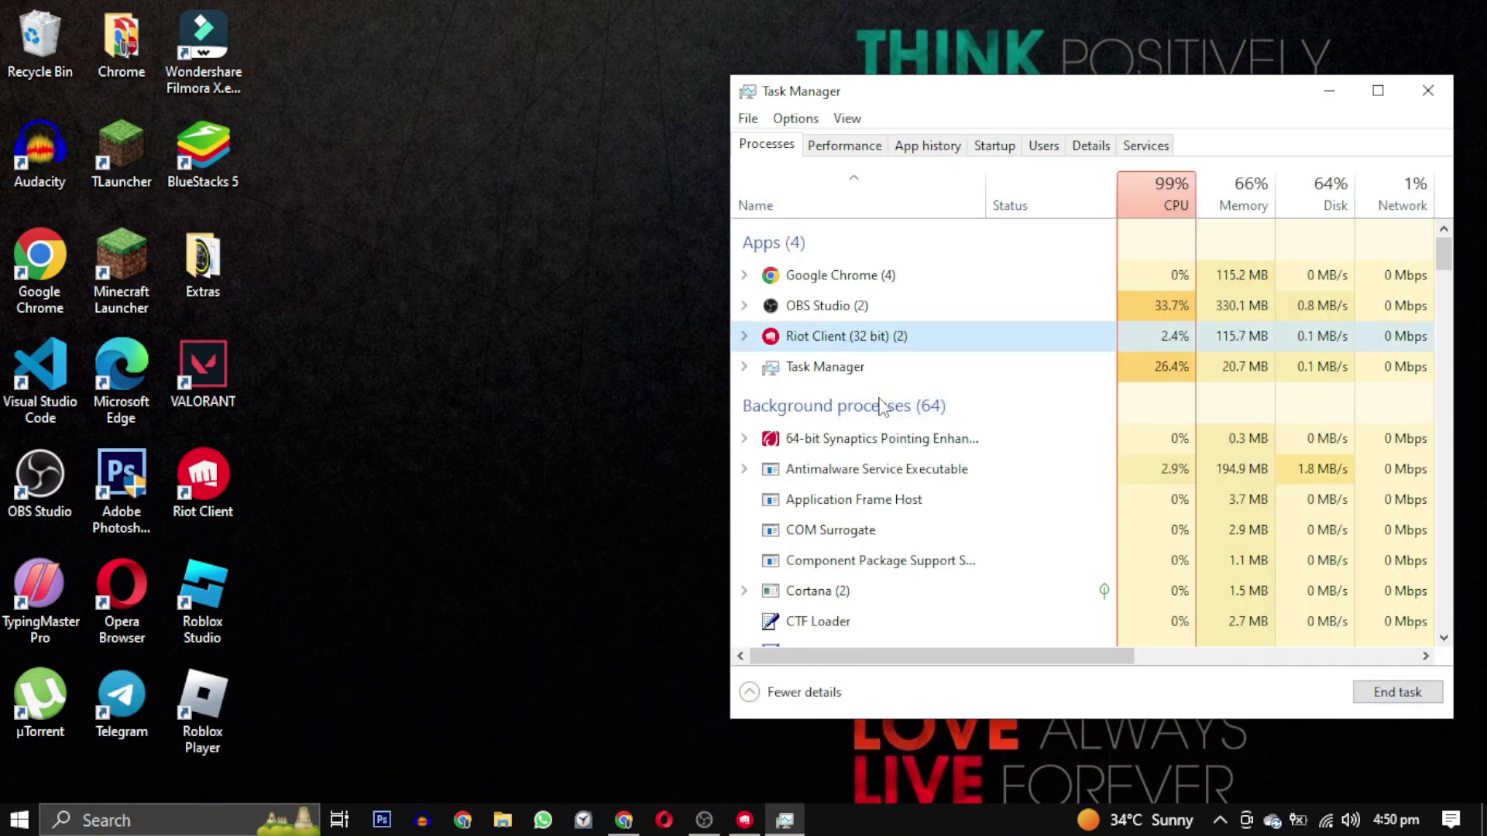
left_click_drag(1444, 256, 1456, 380)
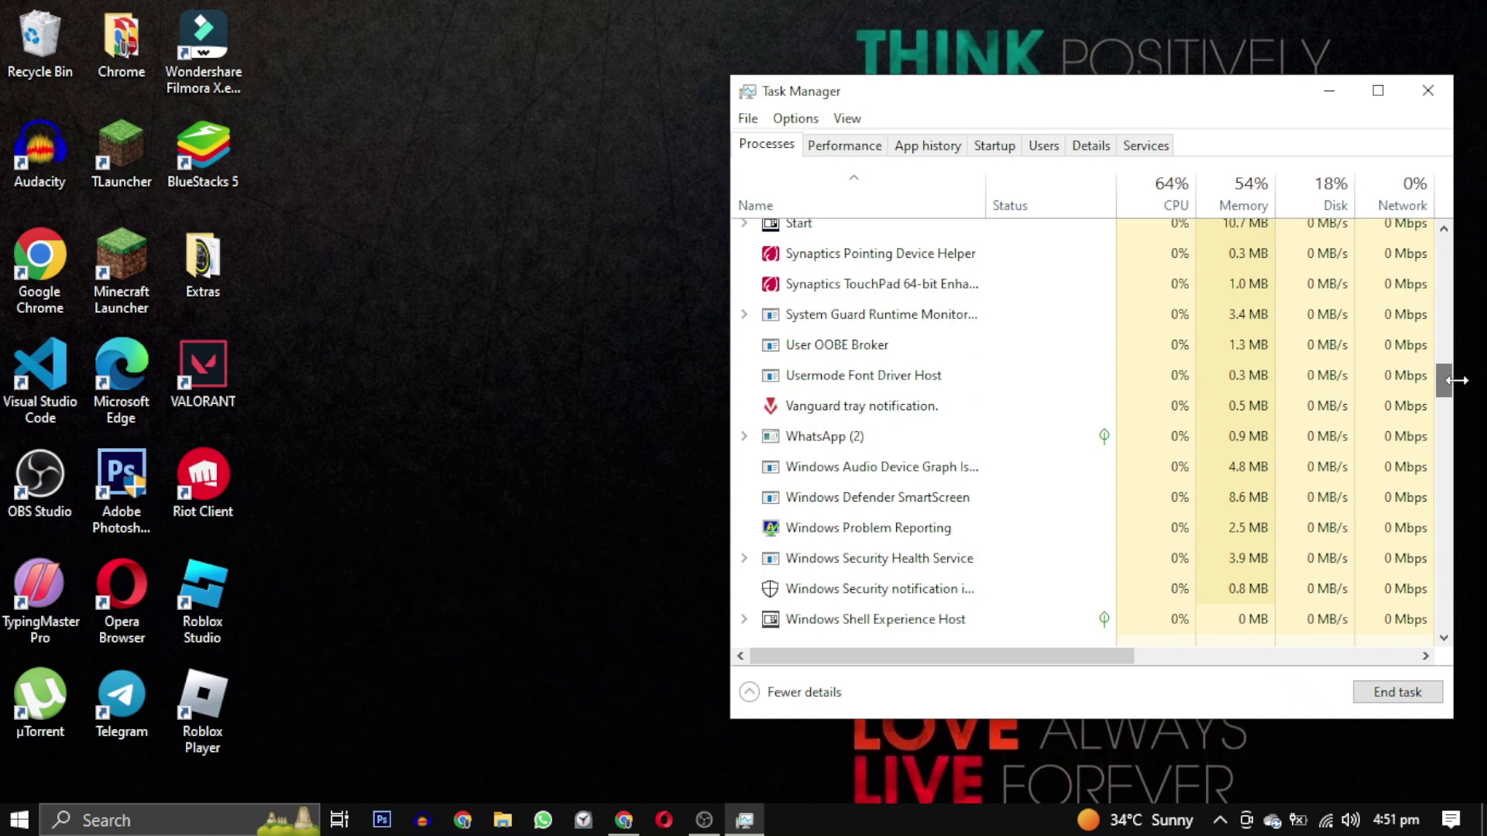
right_click(974, 424)
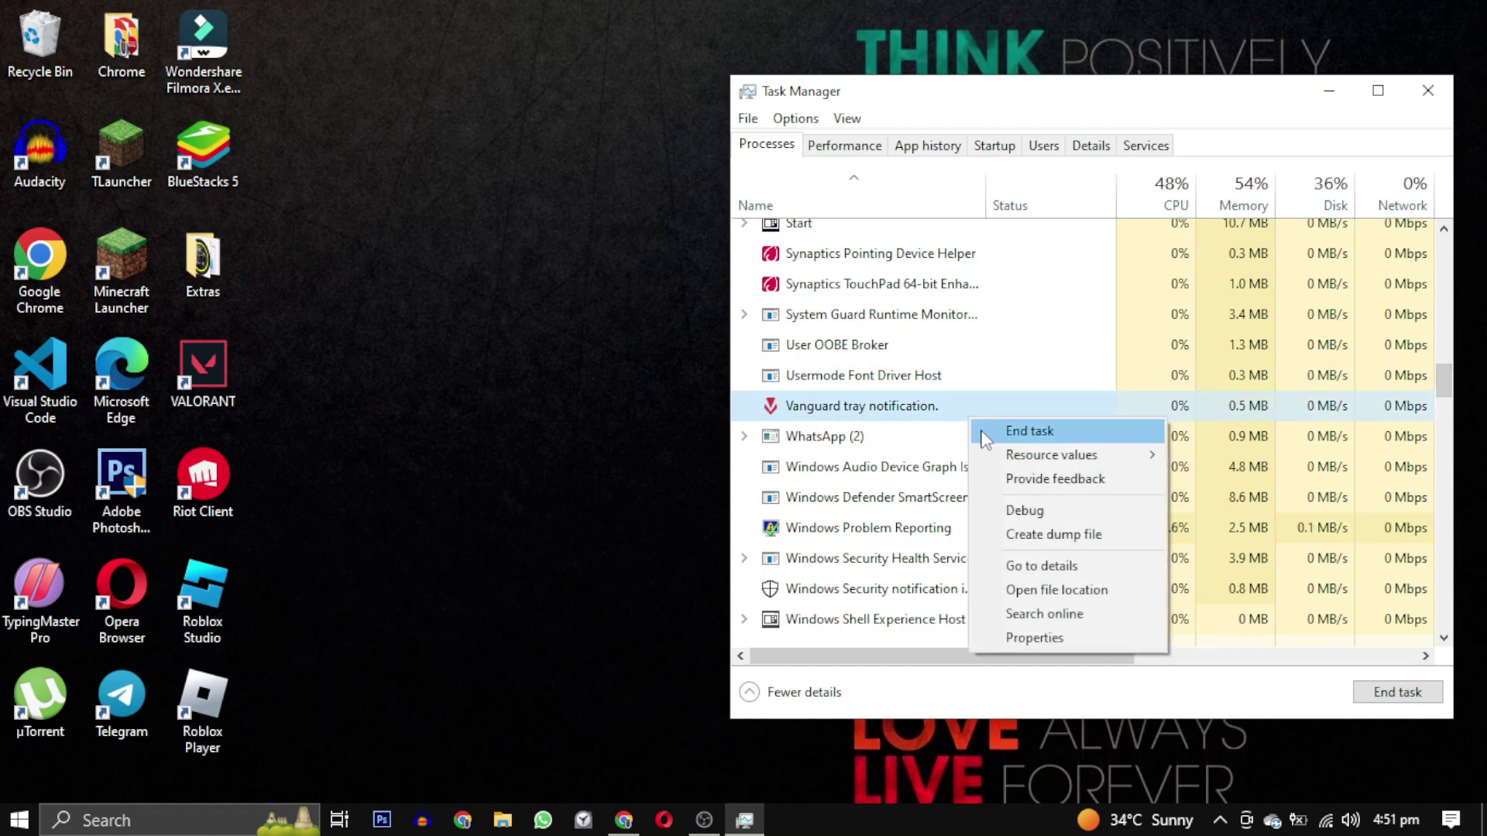
left_click(1029, 431)
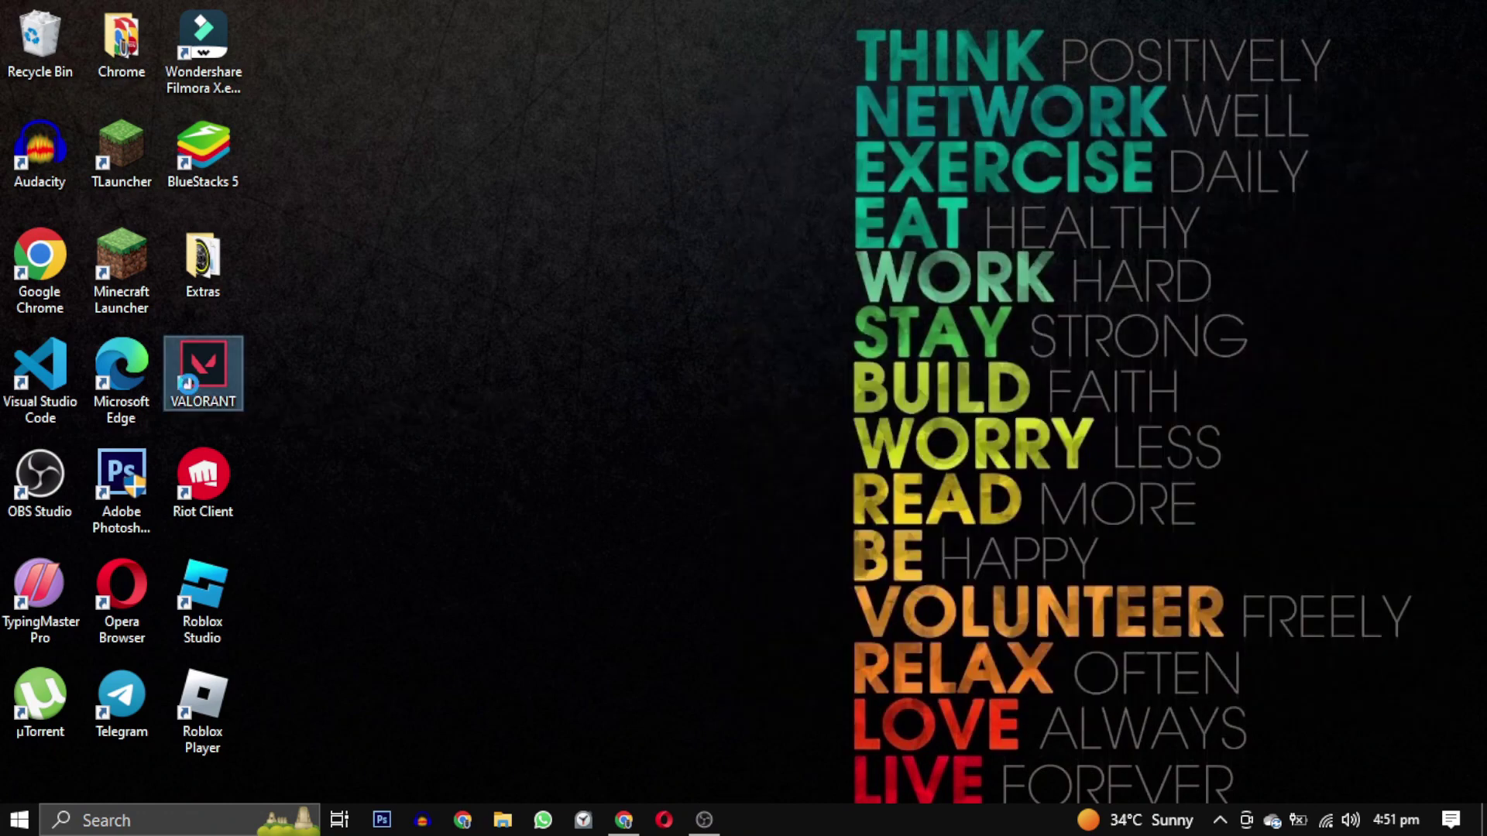
right_click(190, 372)
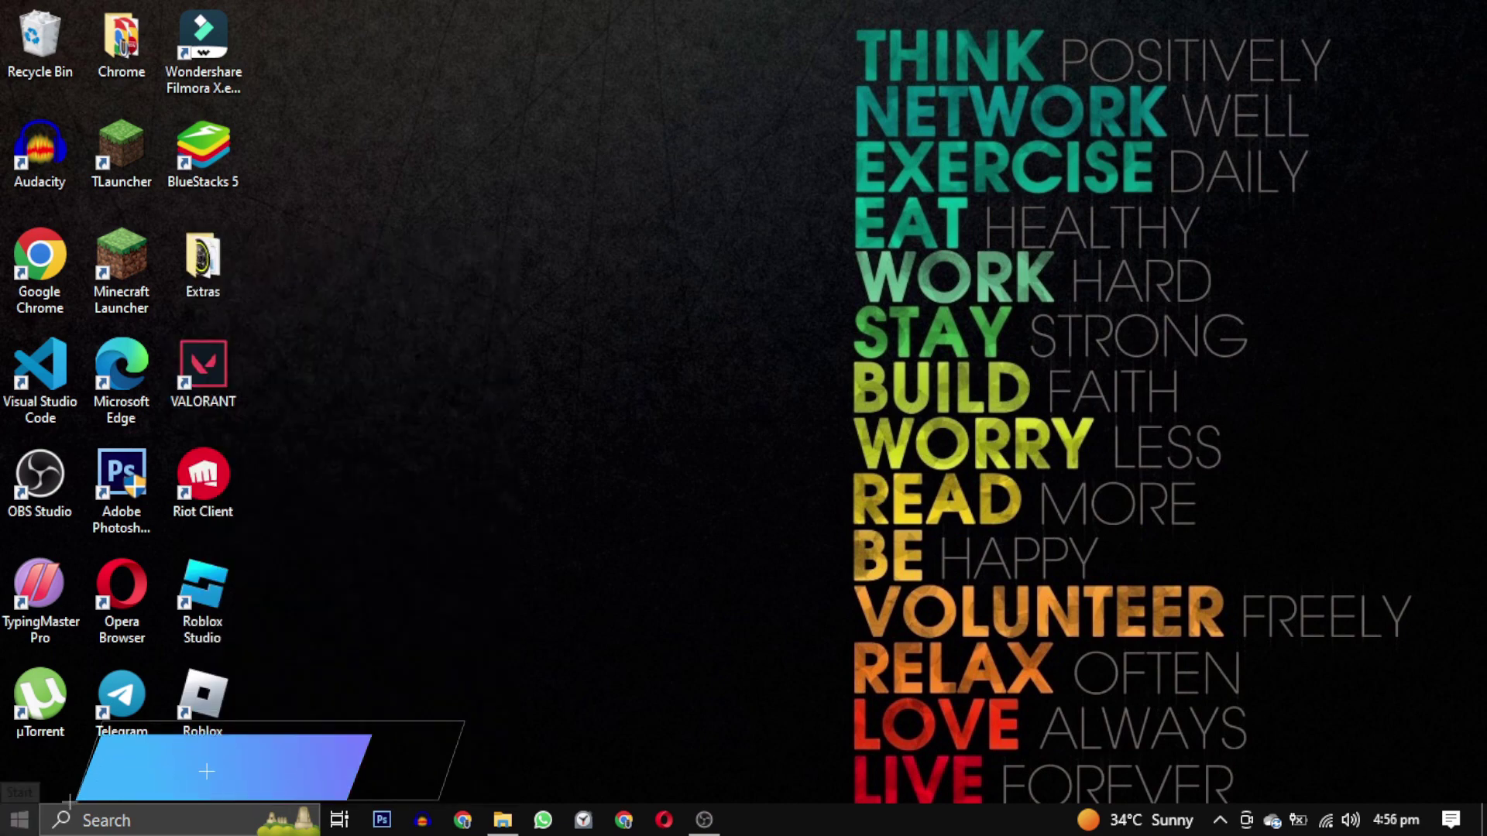
- Show the Start menu's power options (Sleep, Shut down, Restart)
key("super")
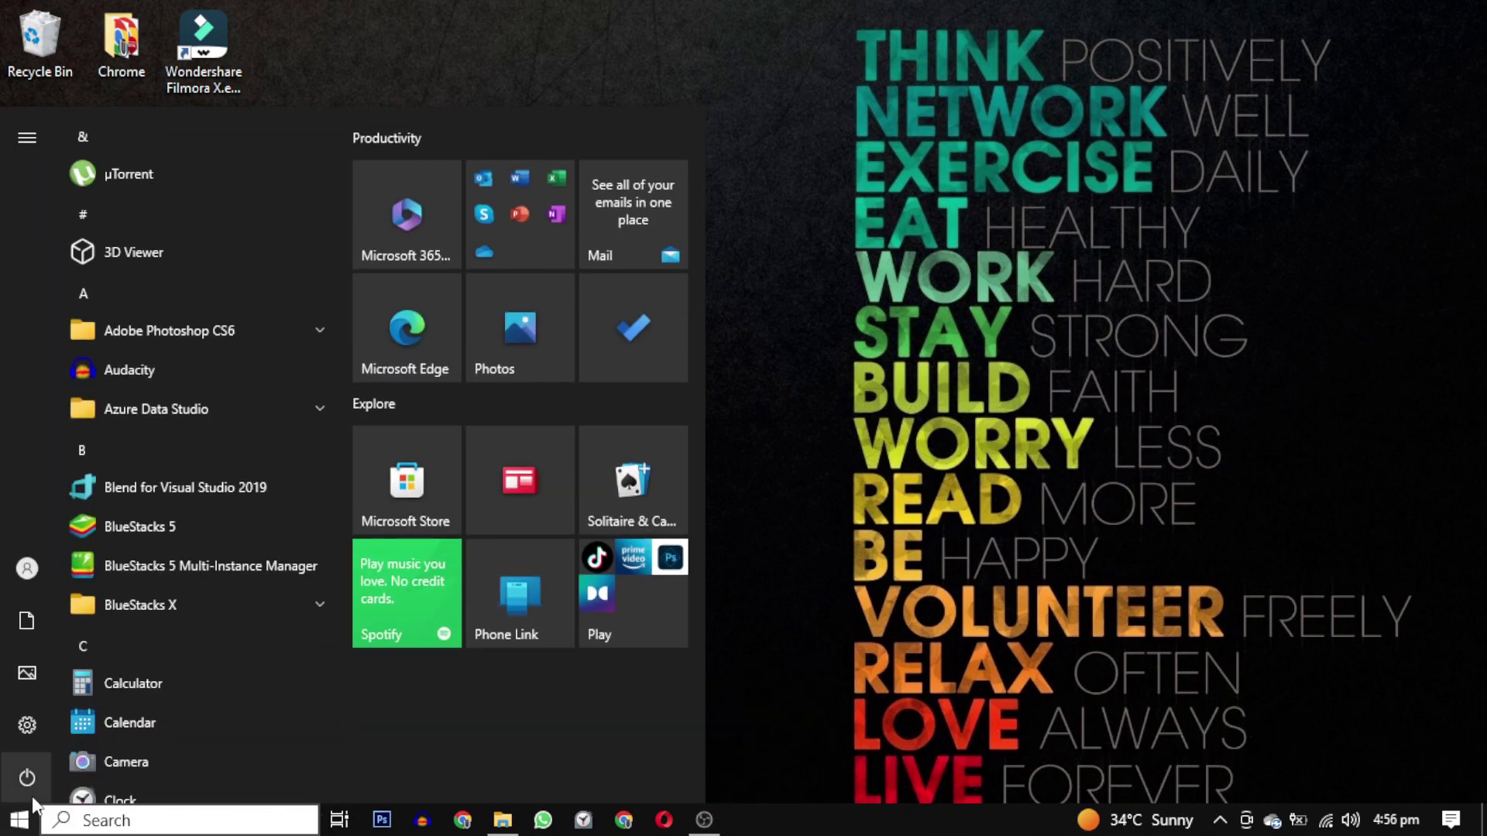
left_click(30, 782)
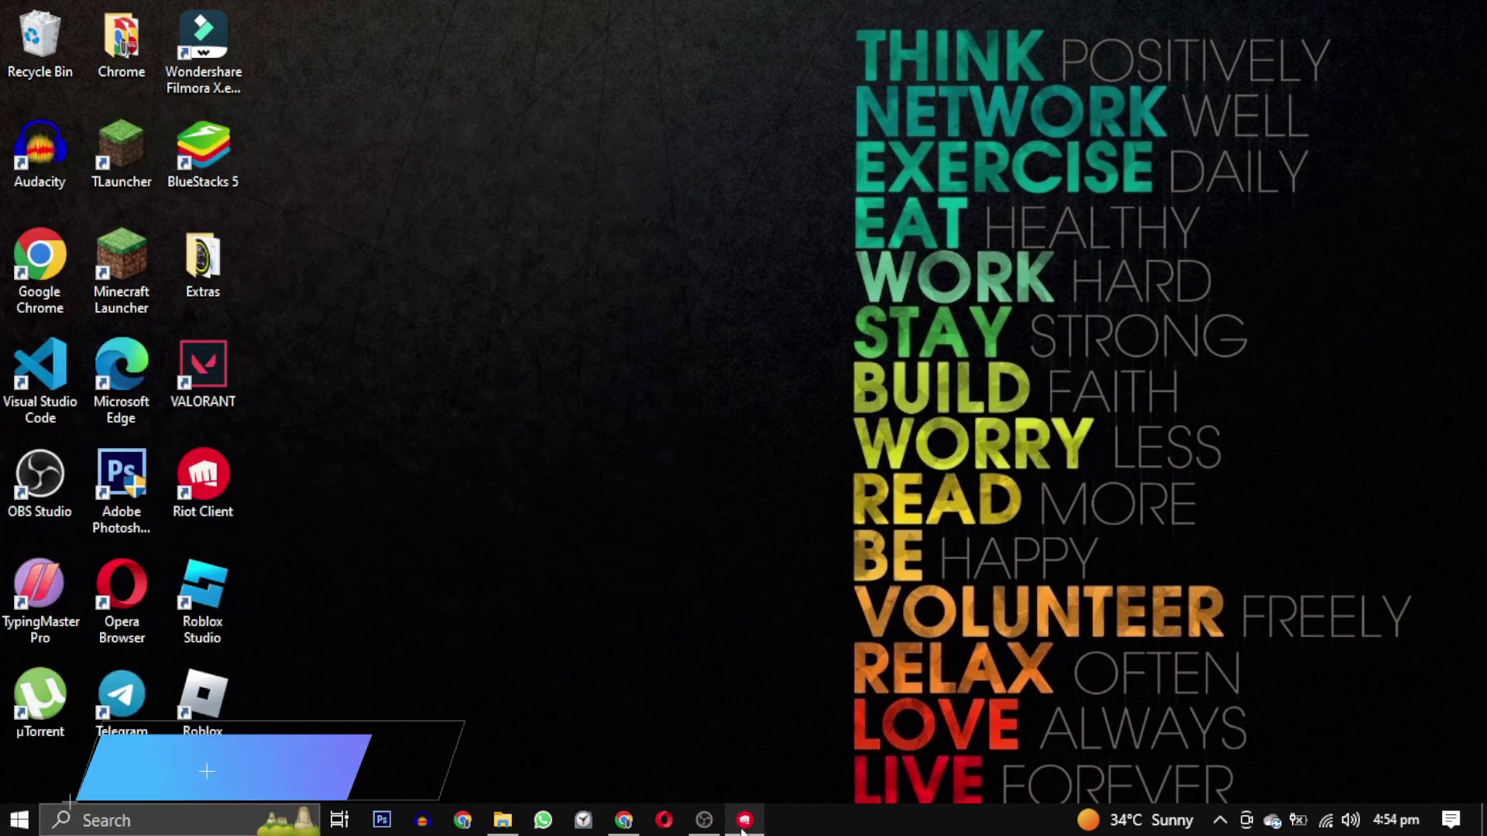
- Restart the computer, then open the Riot Client account menu
left_click(744, 821)
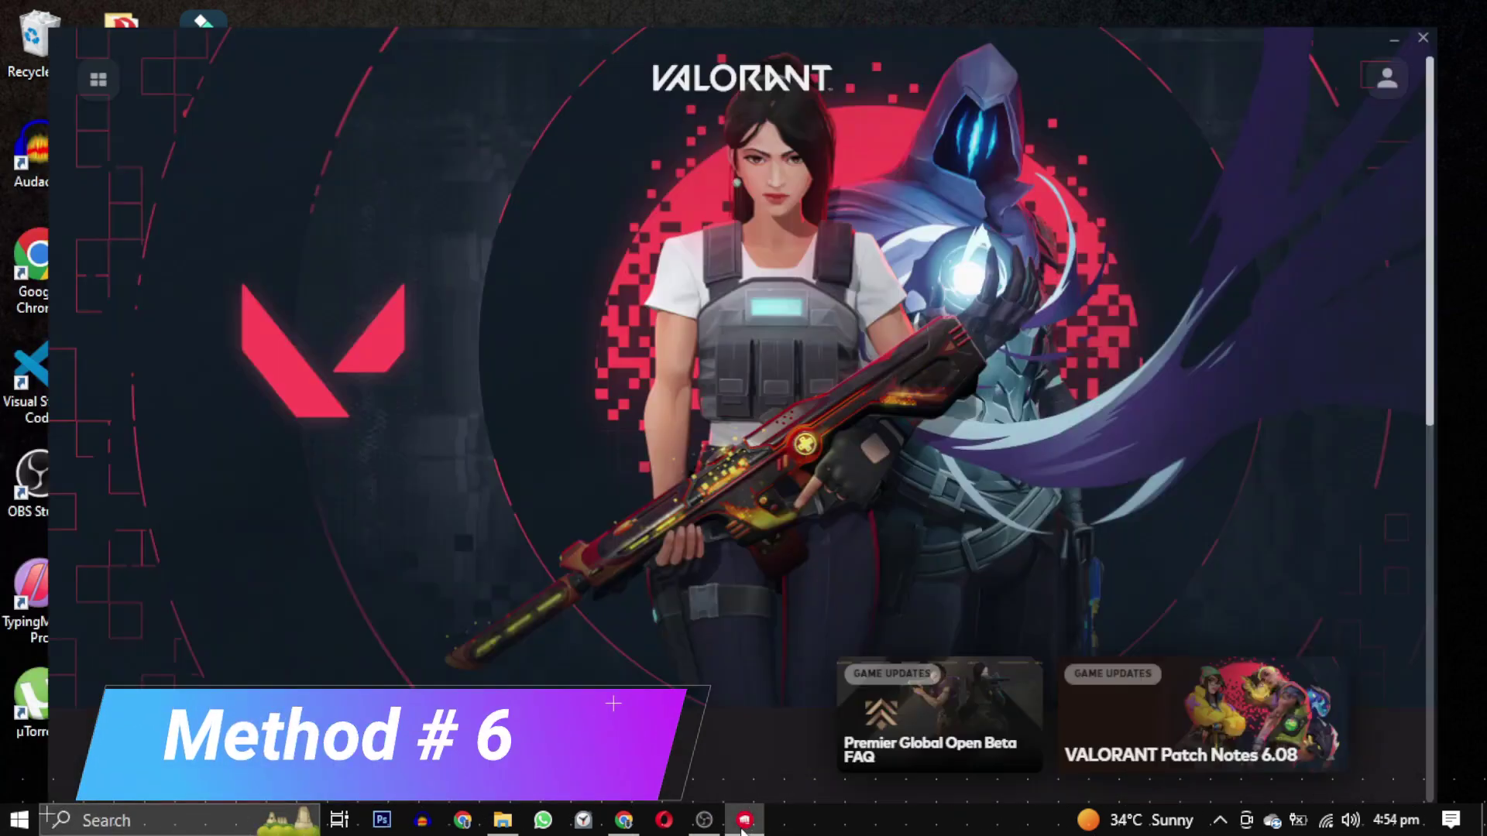
left_click(1387, 81)
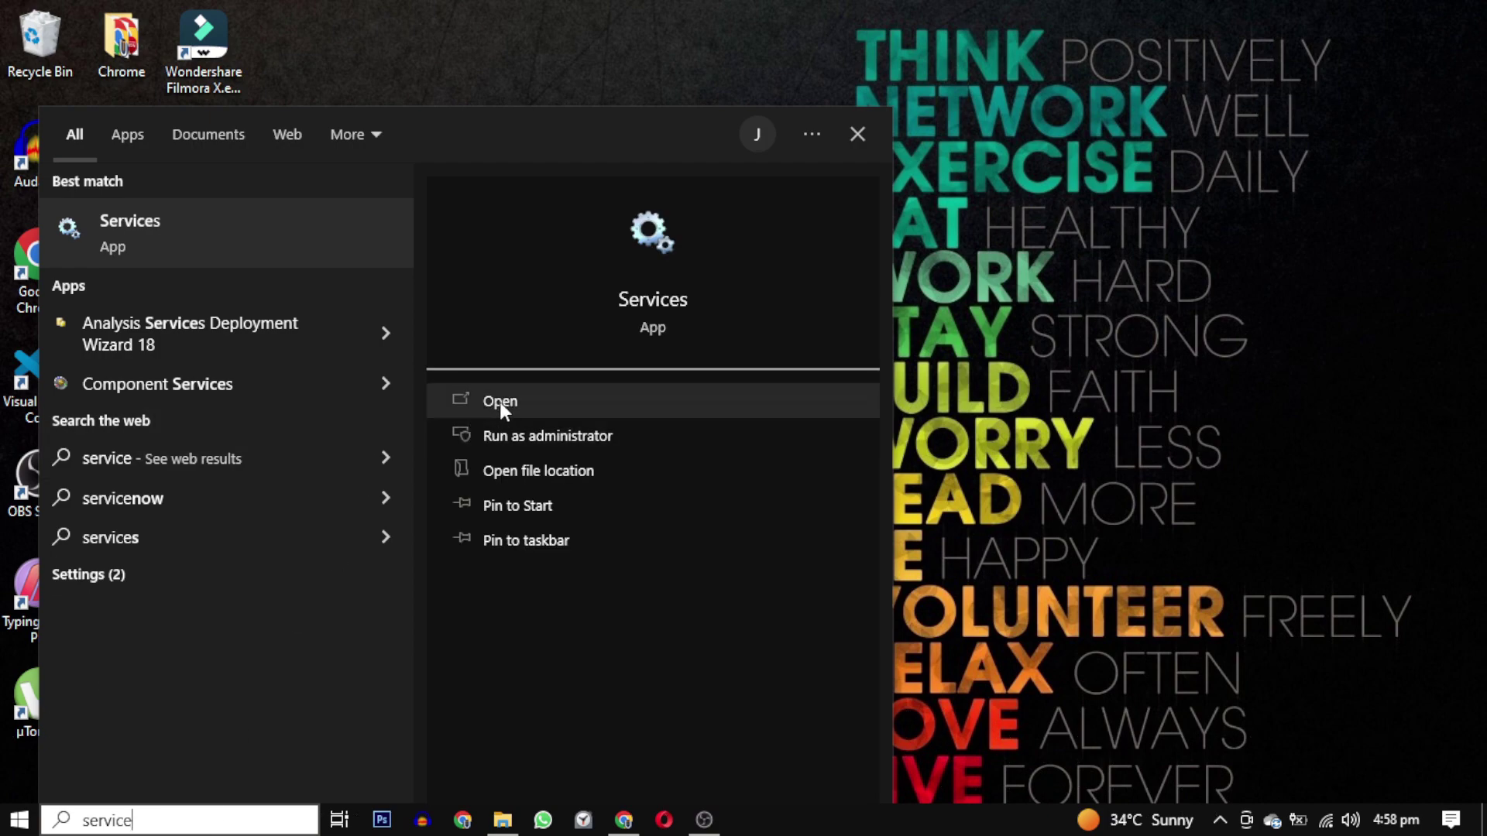
- In Services, set the vgc service's startup type to Automatic, start it, and apply
left_click(499, 402)
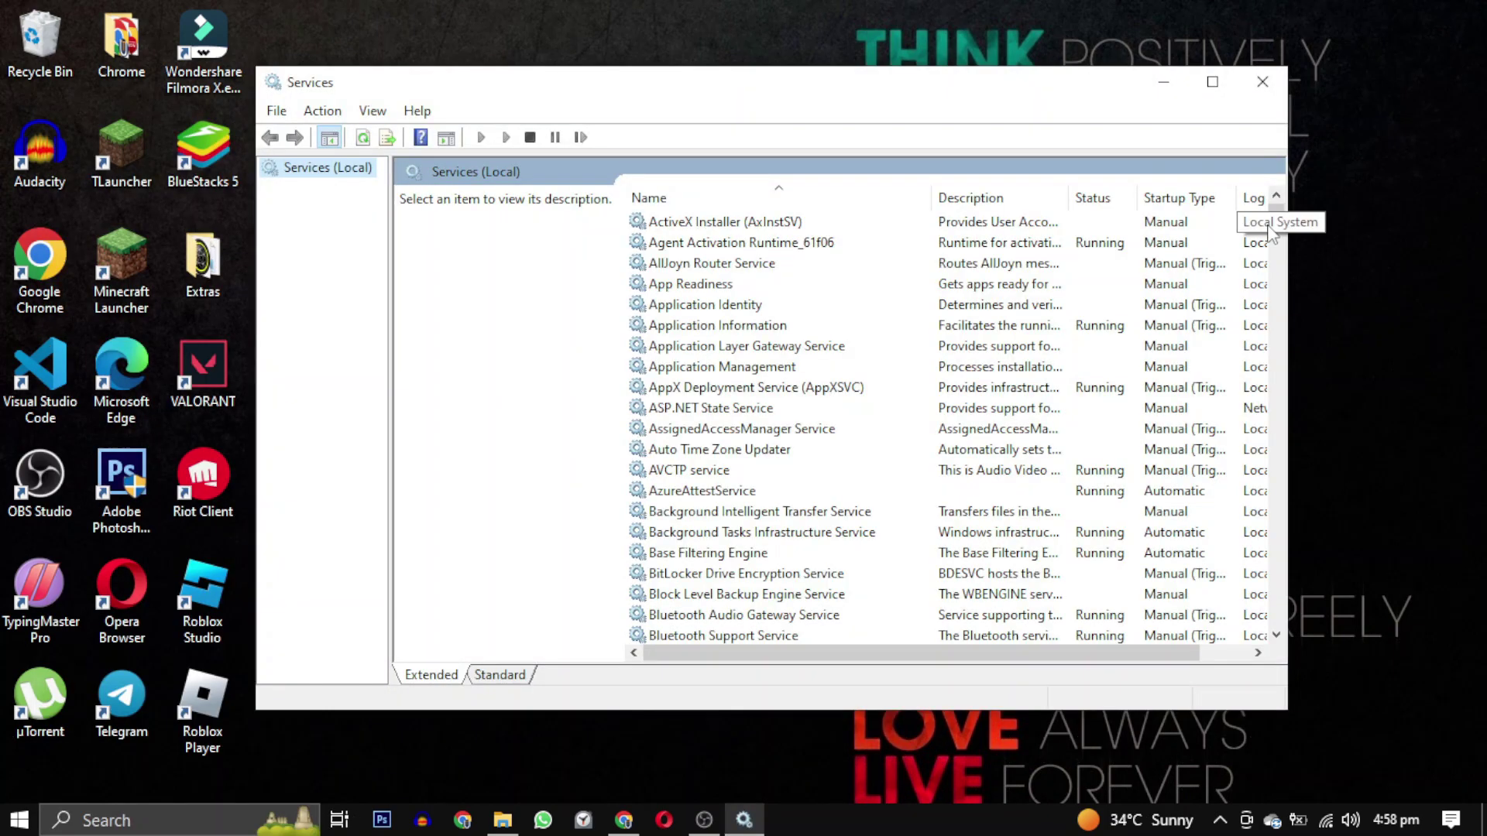
right_click(1100, 236)
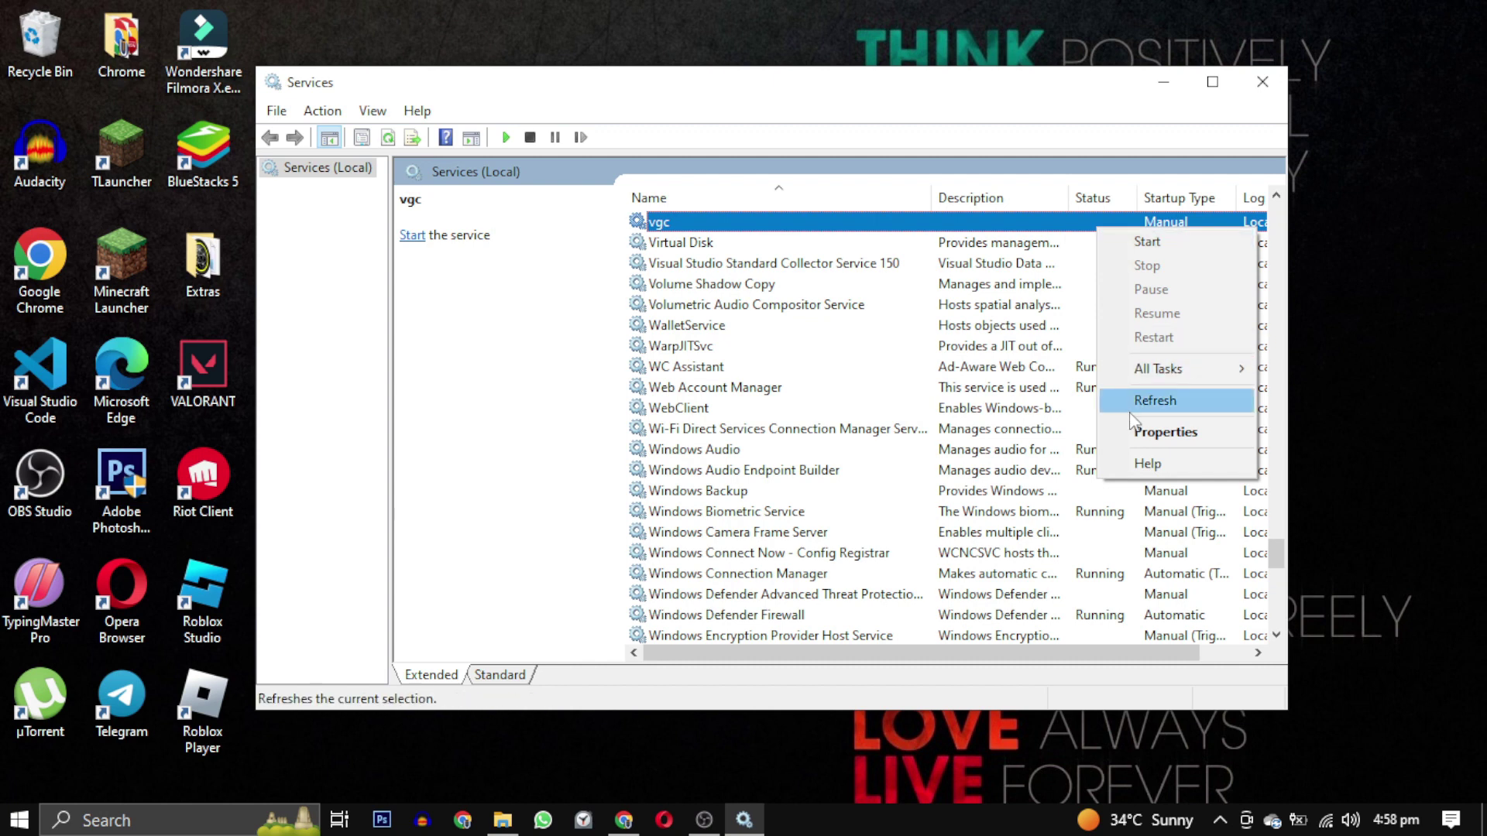
left_click(1145, 432)
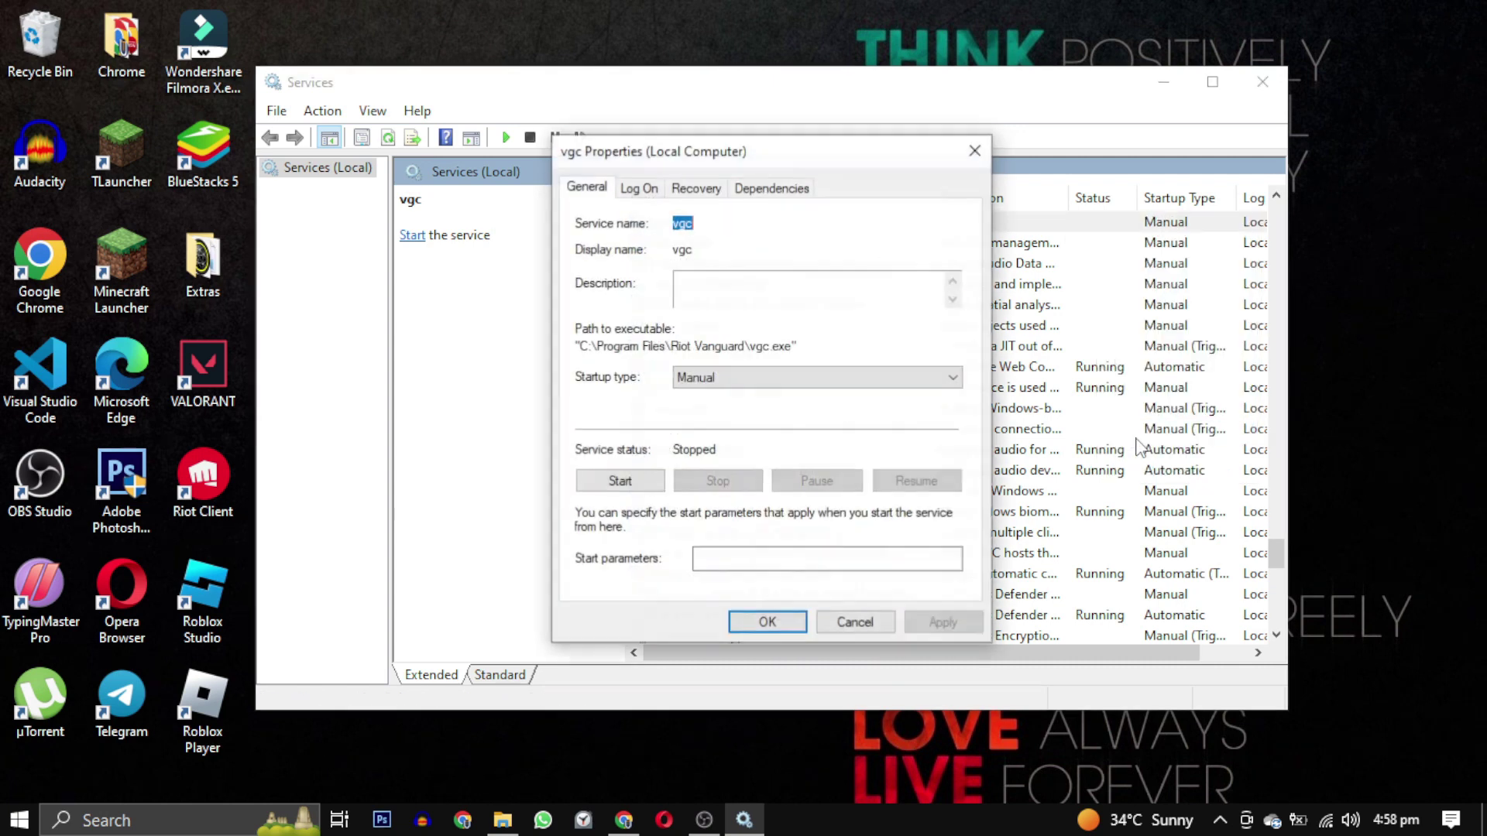
left_click(929, 378)
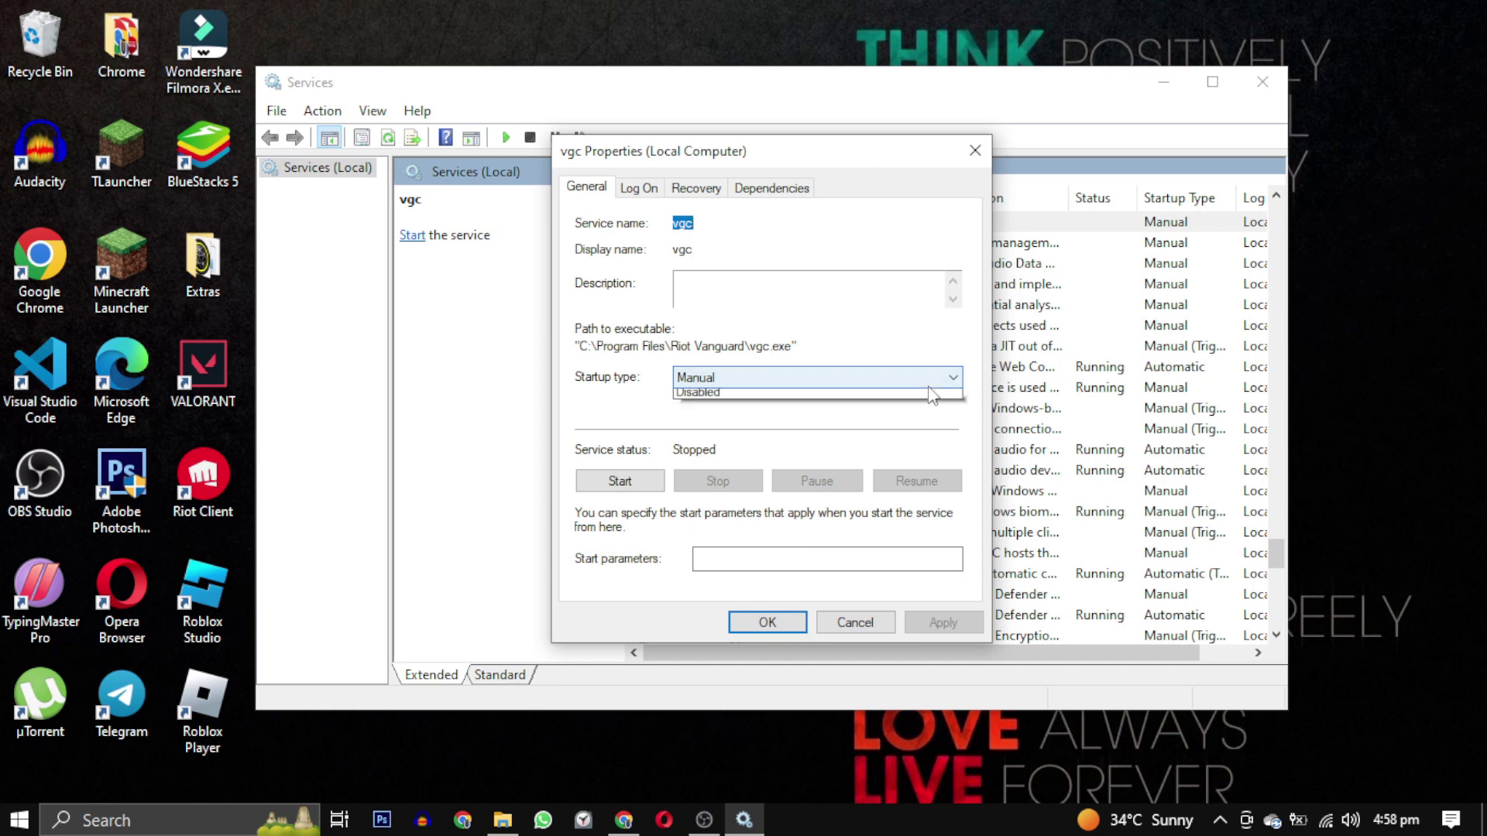
left_click(900, 410)
left_click(612, 484)
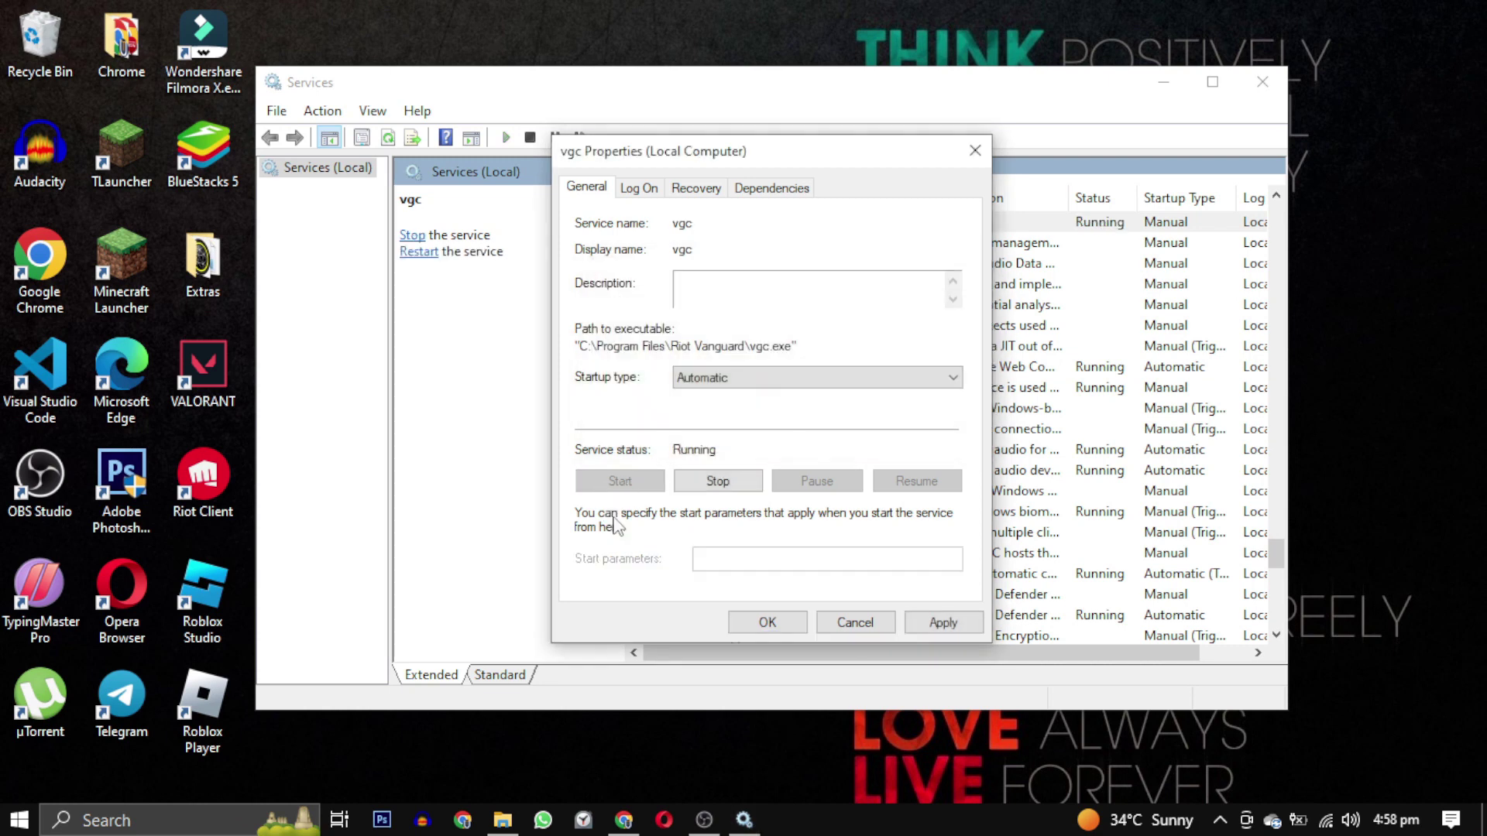
left_click(945, 623)
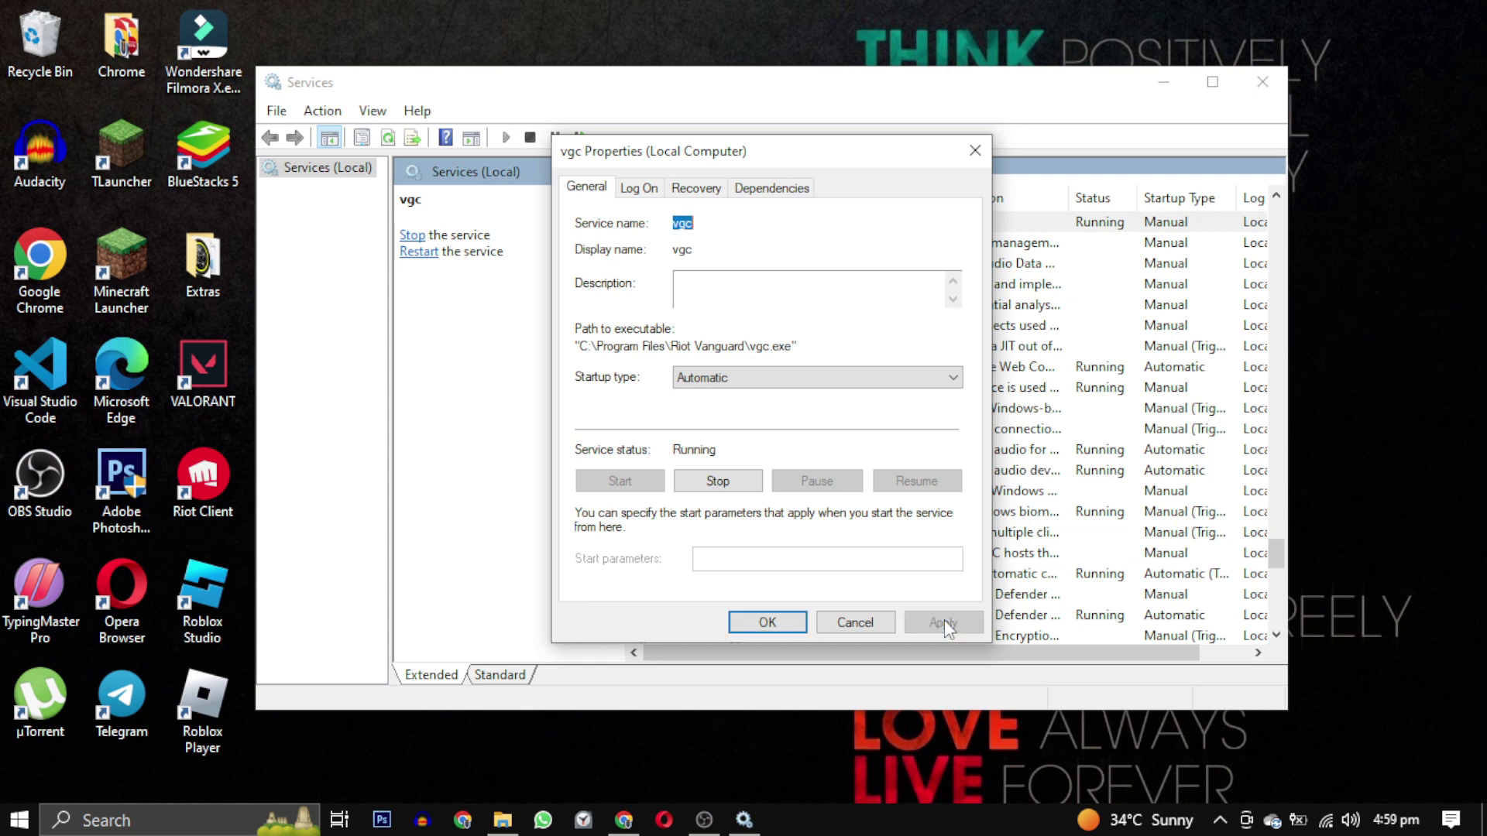
left_click(765, 624)
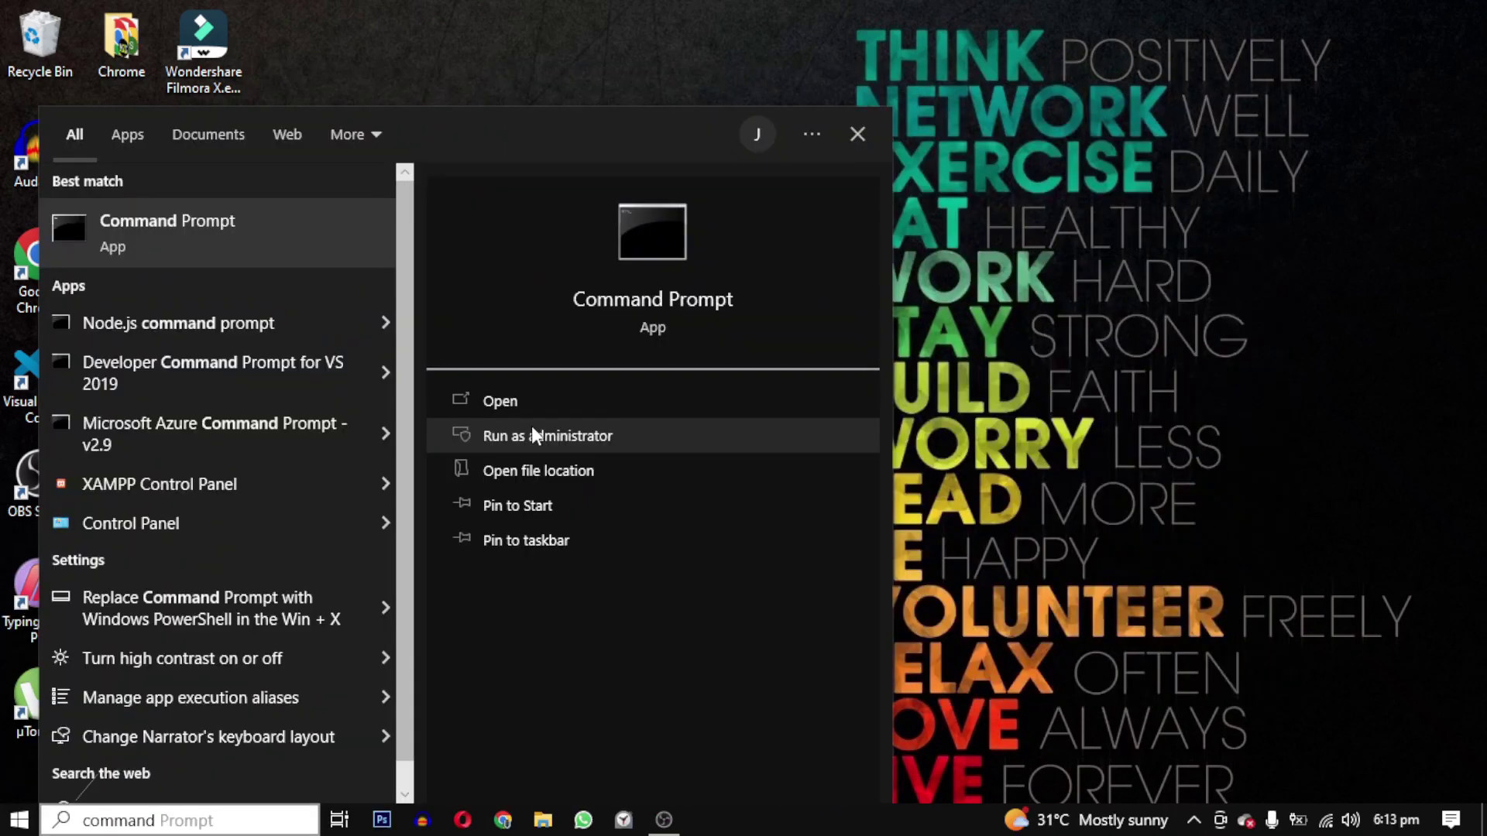
- In an administrator Command Prompt, run 'sc delete vgc' to remove the vgc service
left_click(584, 440)
left_click(643, 546)
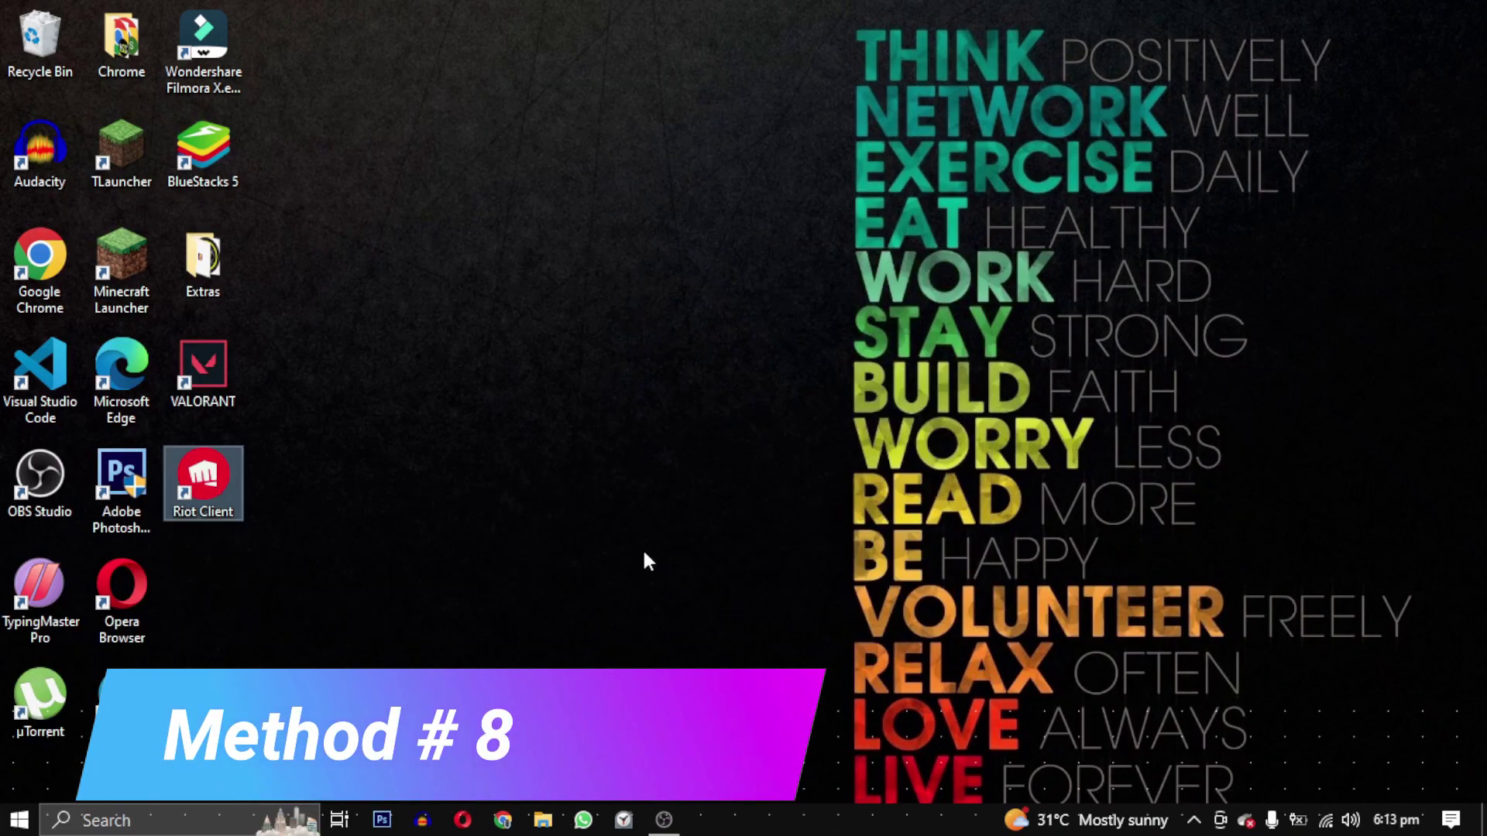
type("sc delete vgc")
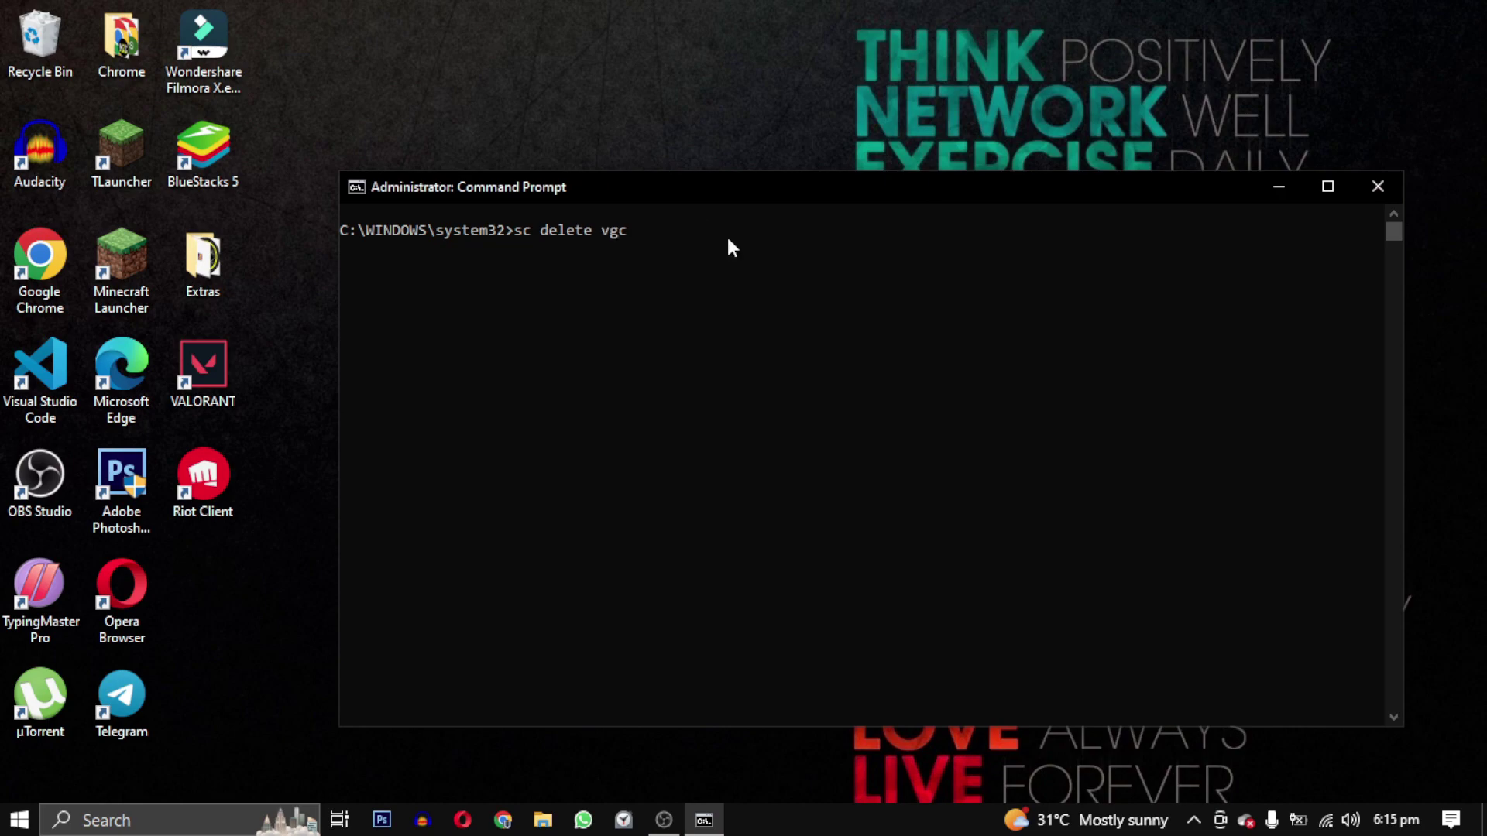
key("Return")
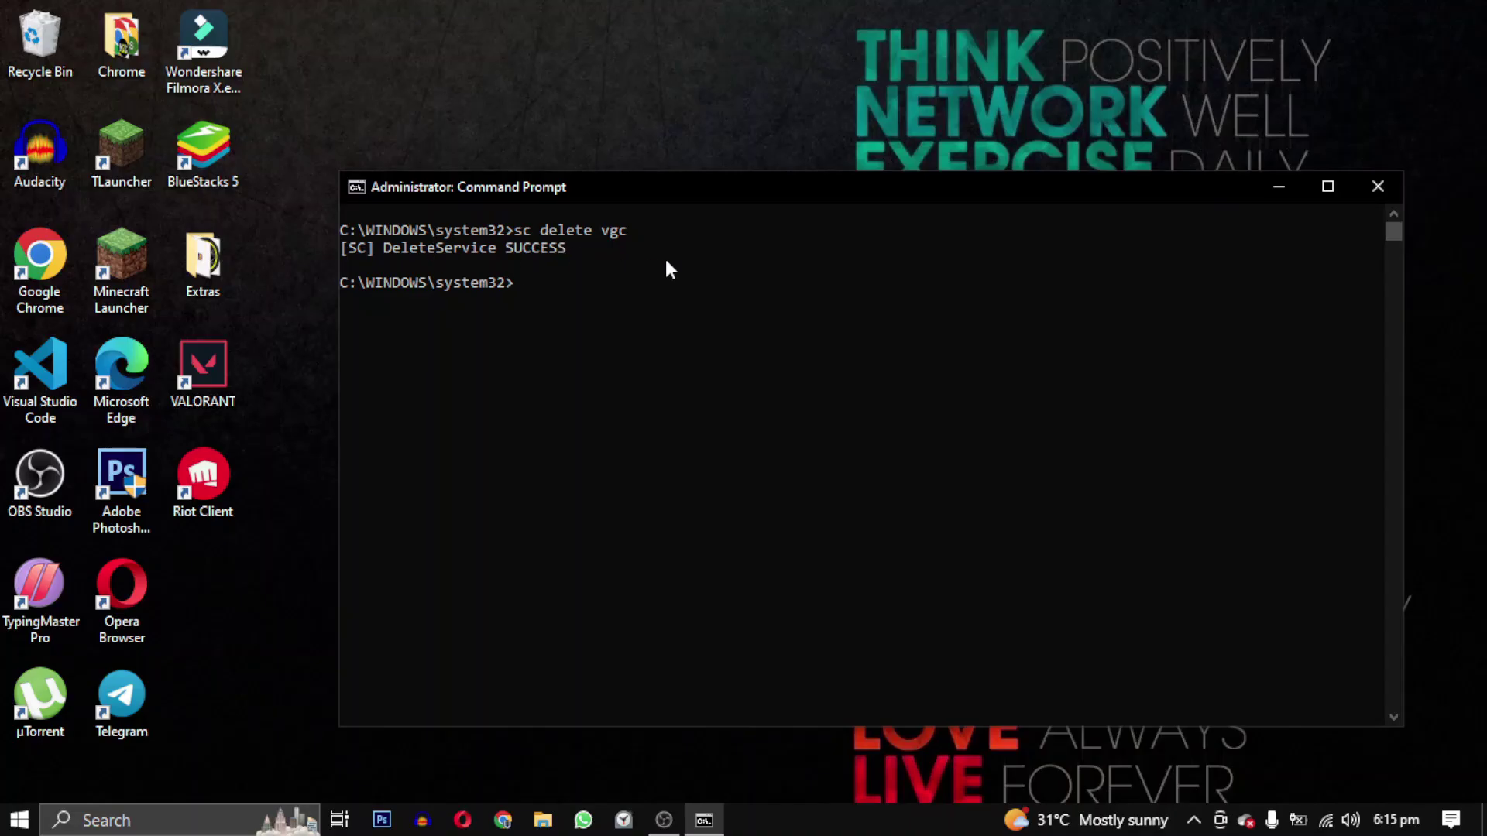
- Run 'sc delete vgk', then uninstall Riot Vanguard from the installed programs list
type("sc delete vgk")
key("Return")
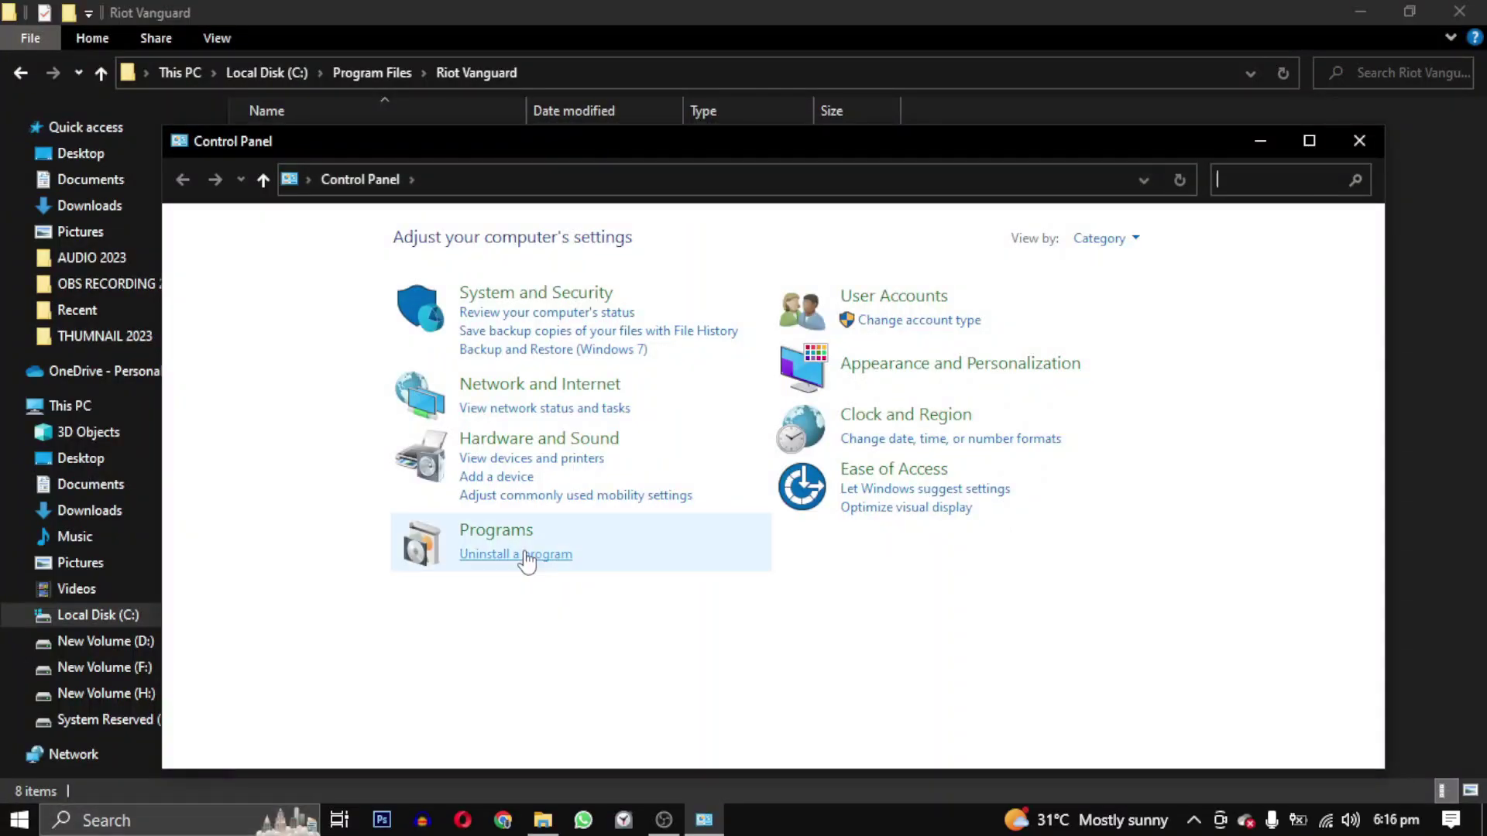
left_click(525, 556)
left_click(435, 394)
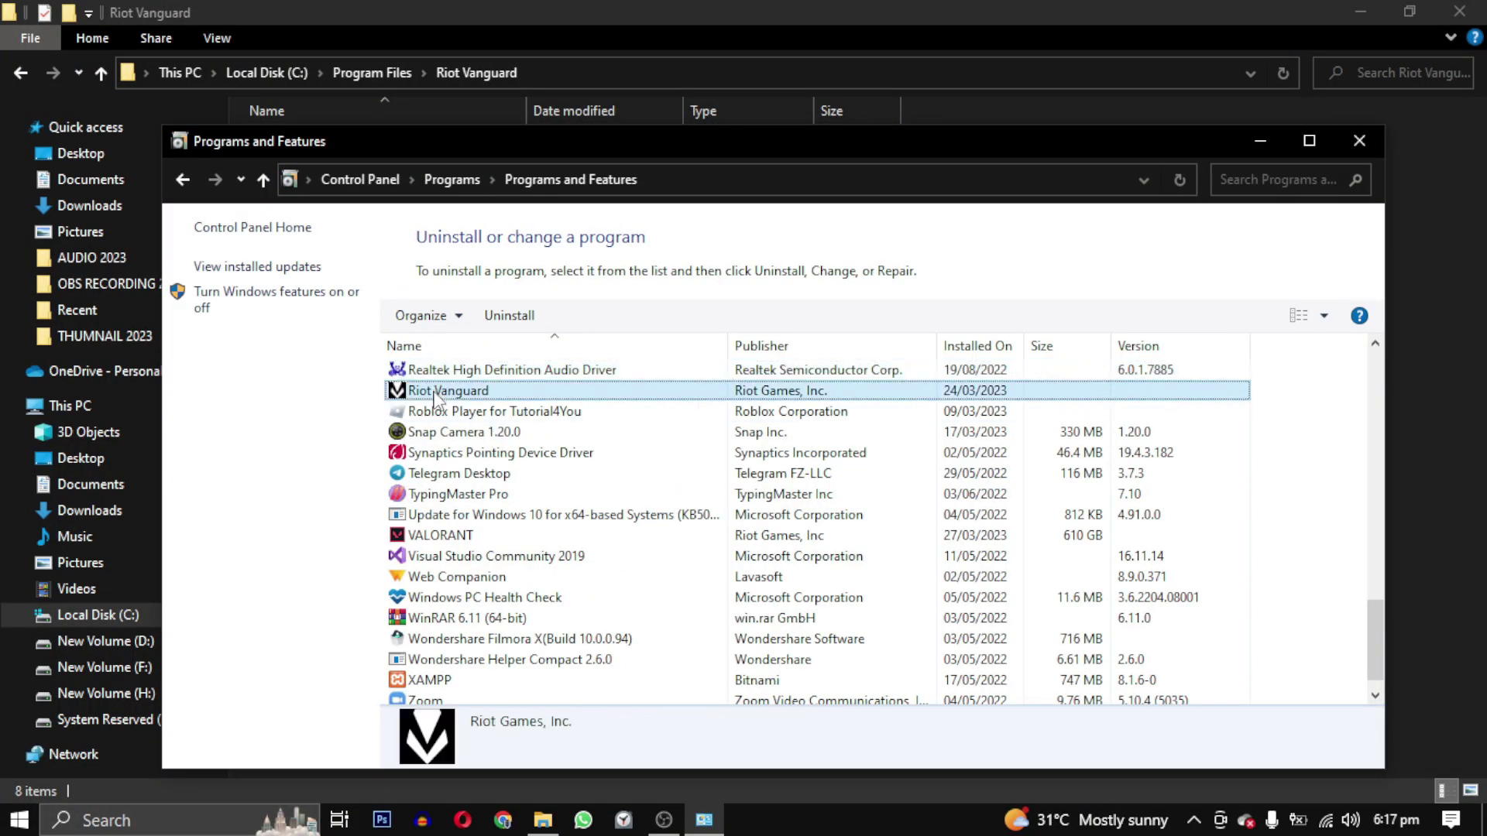
right_click(435, 397)
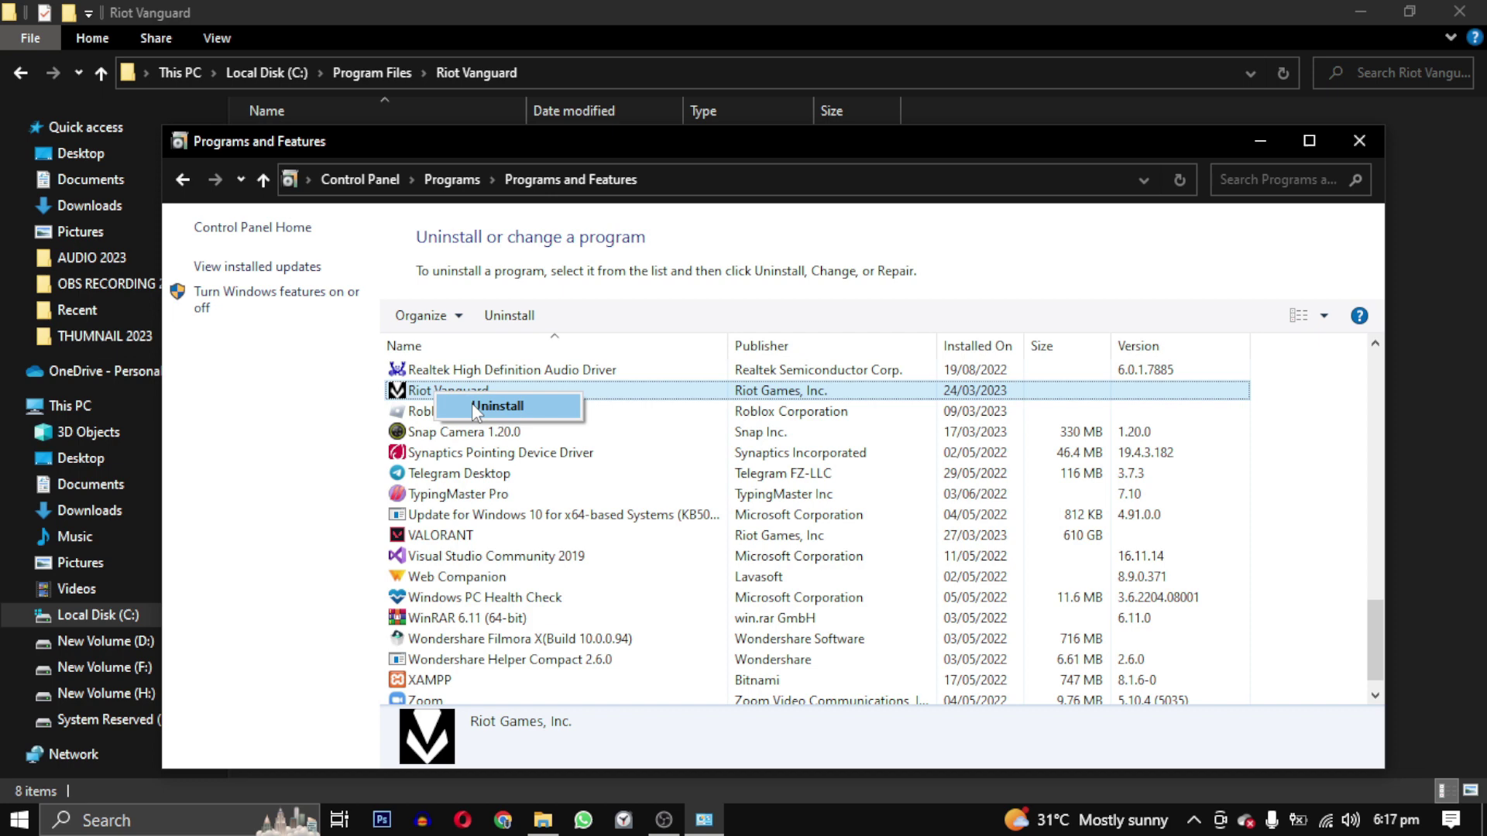
left_click(471, 402)
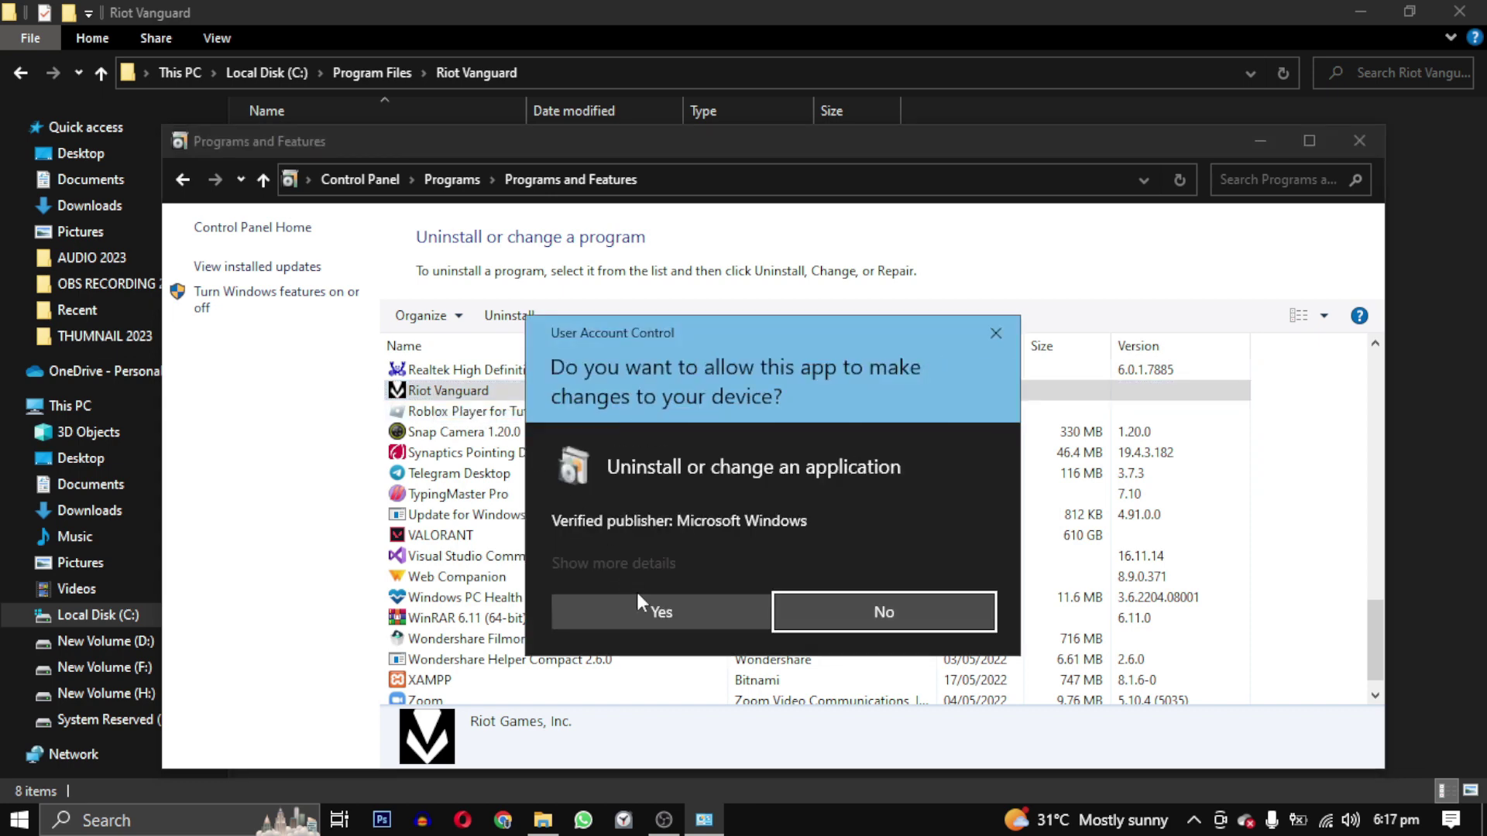
left_click(642, 613)
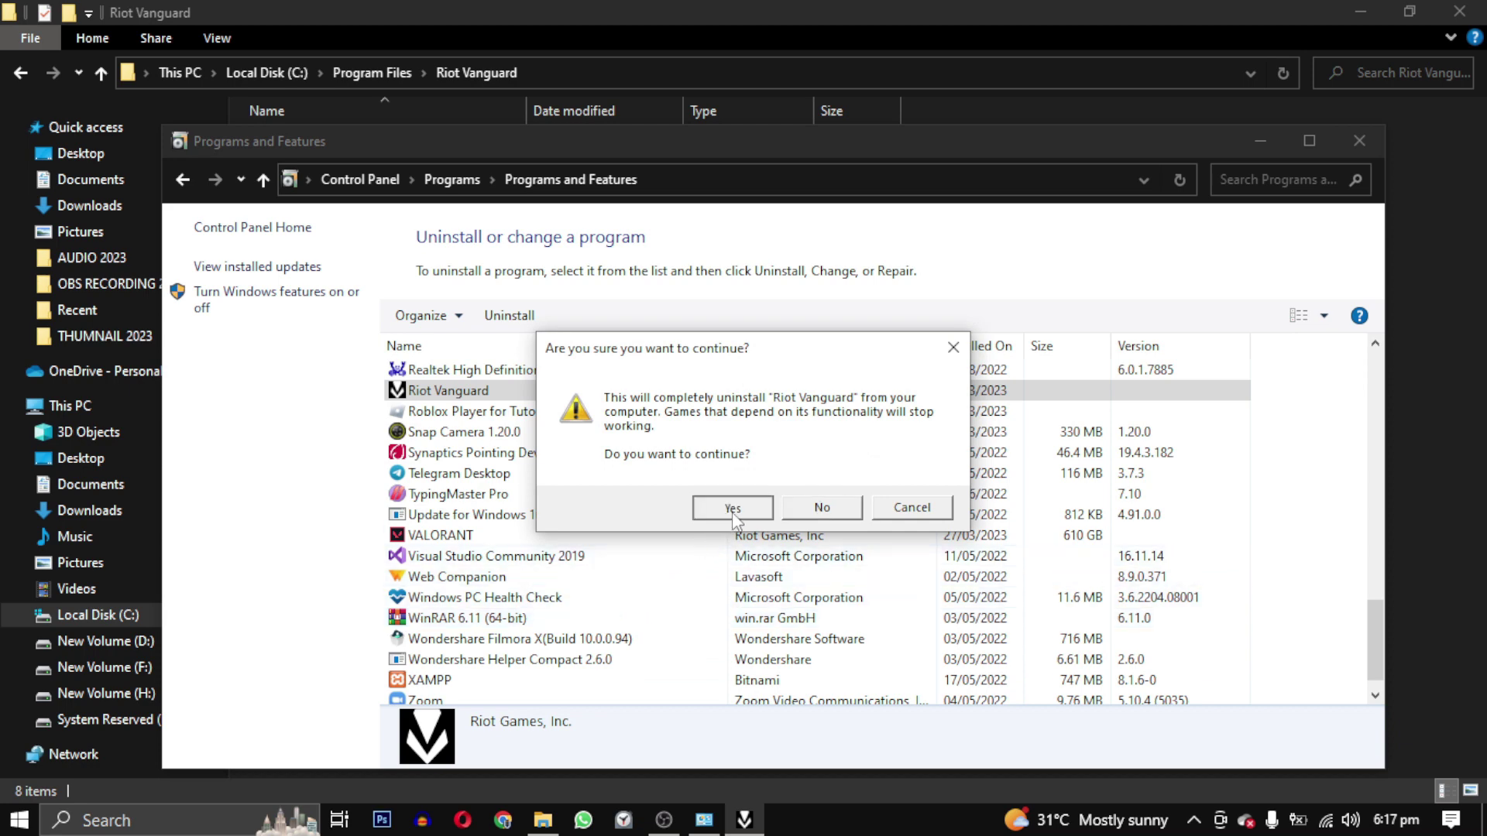
left_click(732, 509)
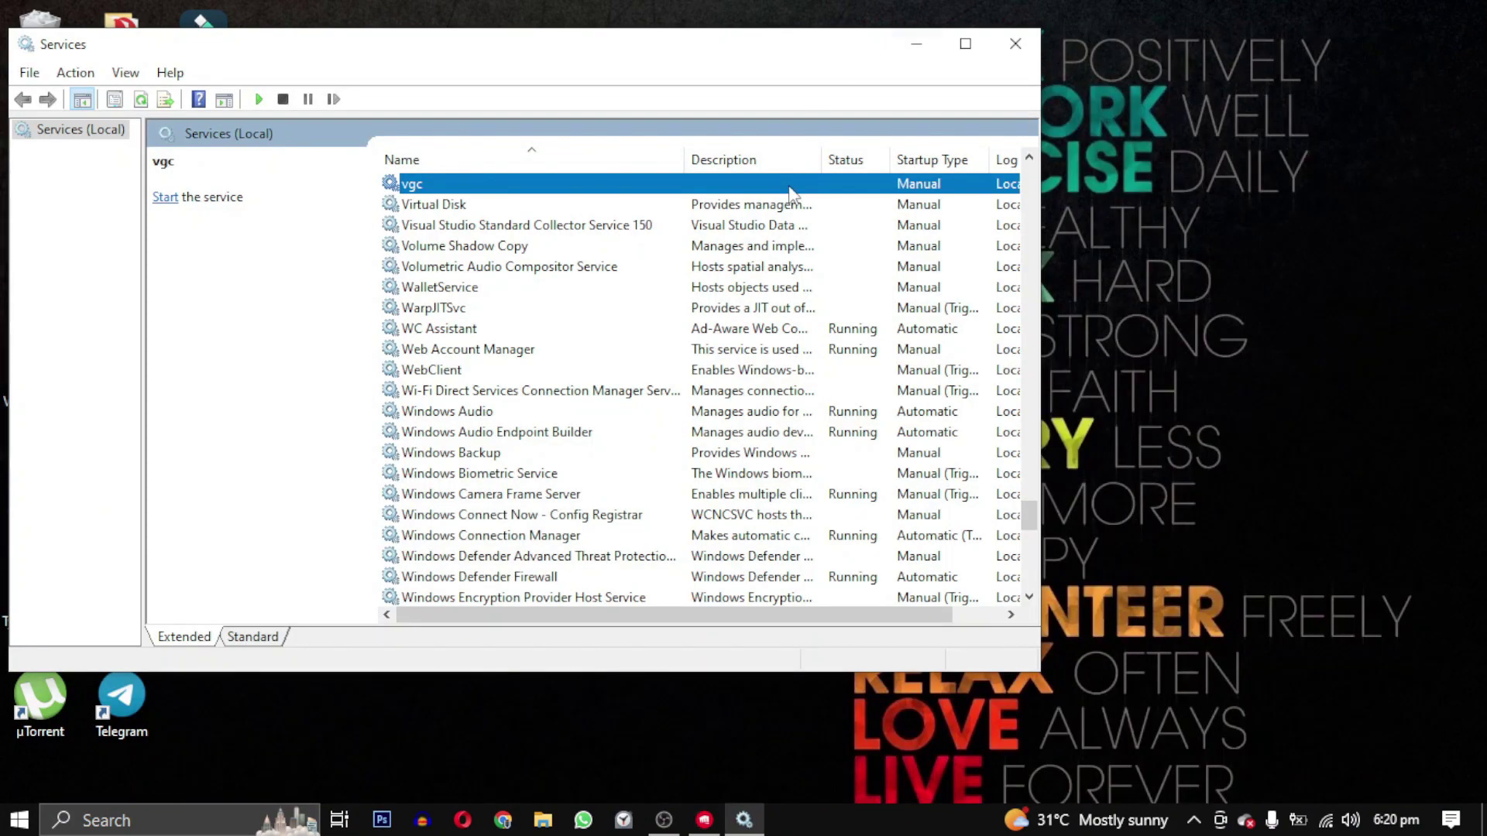
- Start the vgc service again from Services
right_click(788, 184)
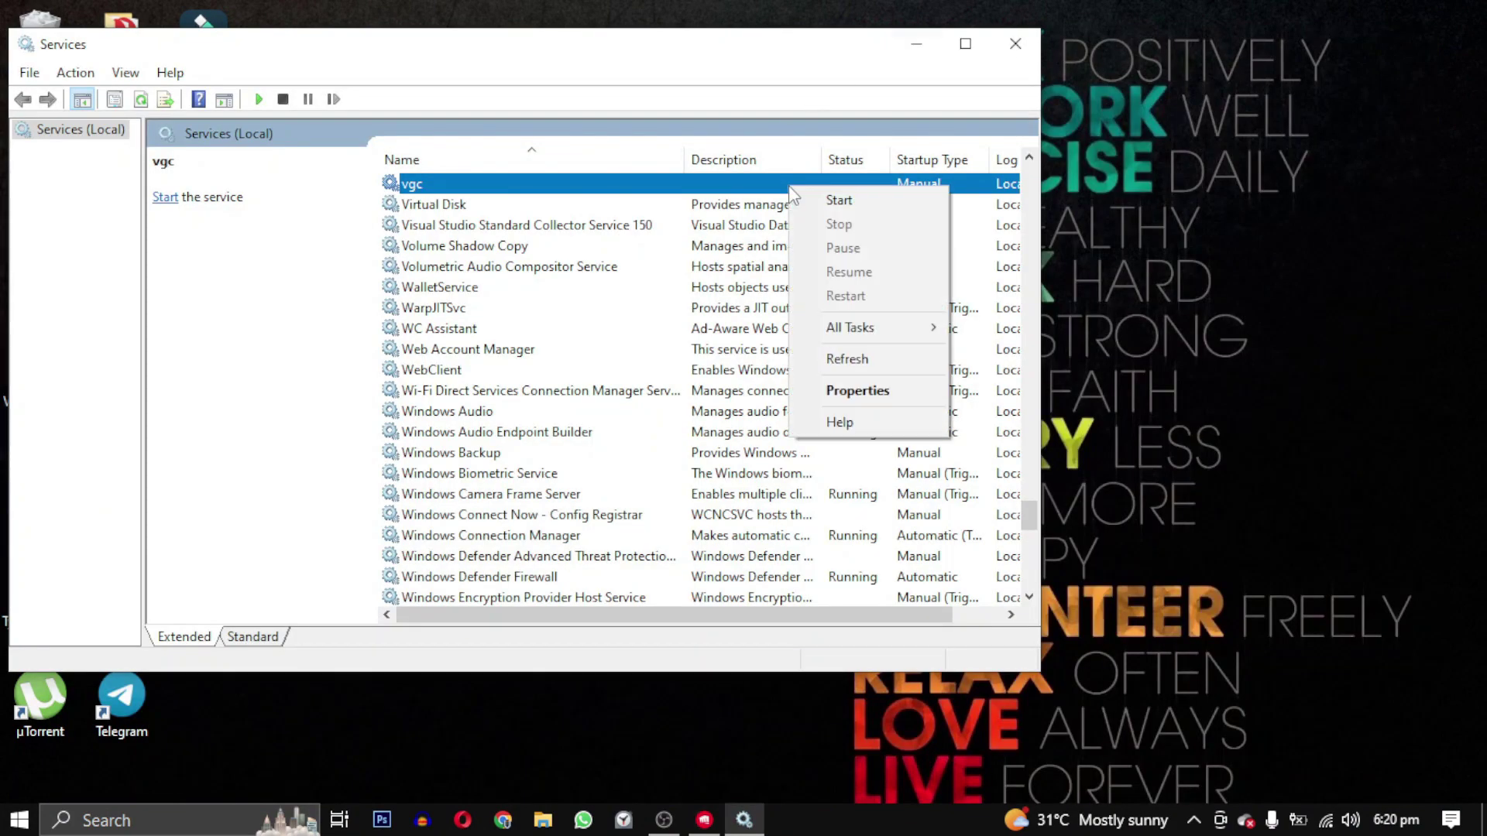
left_click(827, 201)
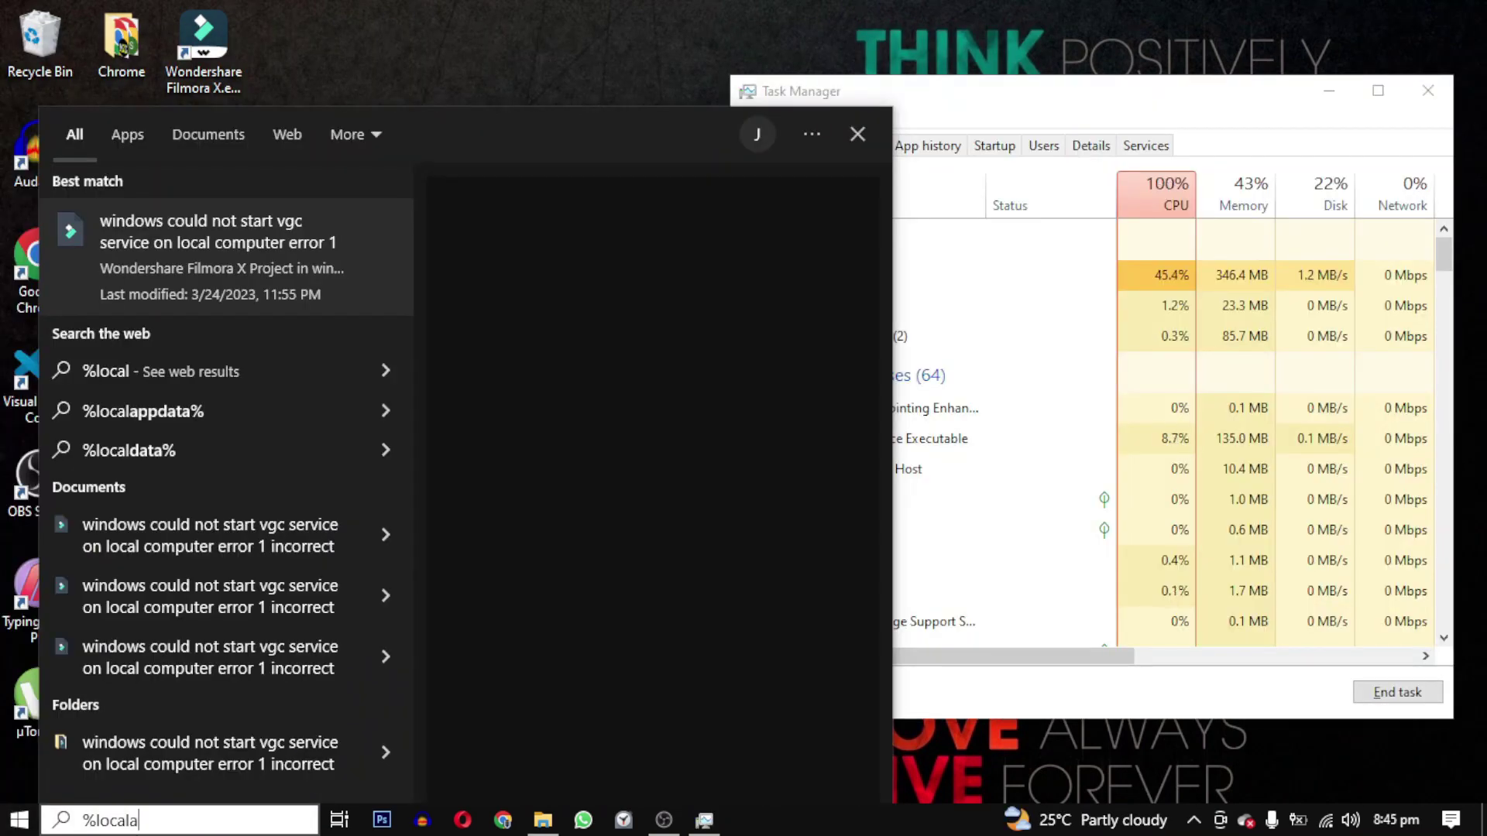
- Open %localappdata%, go to VALORANT\Saved\Config, and bring up the CrashReportClient folder's context menu
type("p")
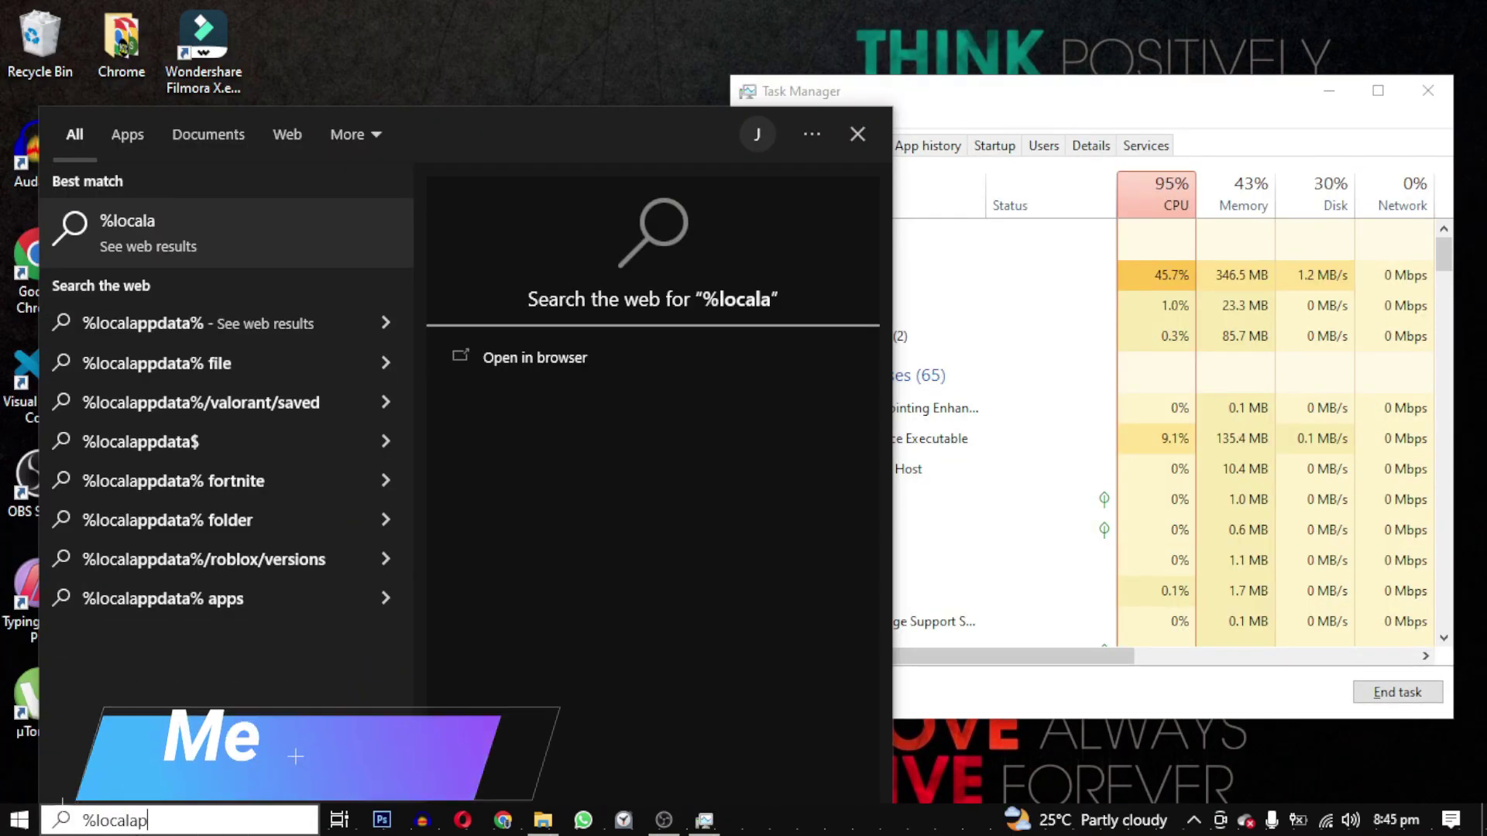
type("pdata%")
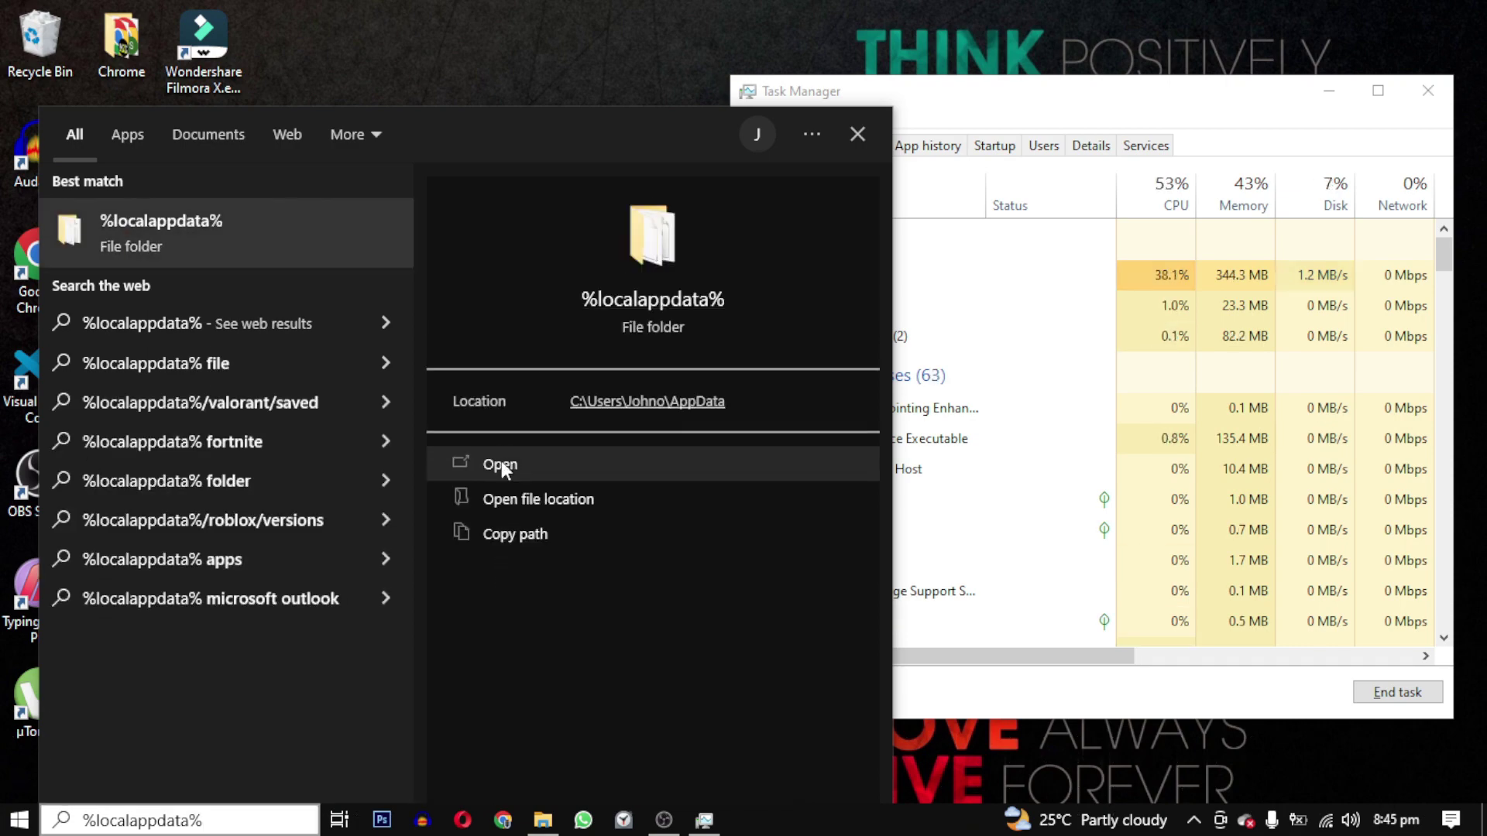
left_click(500, 462)
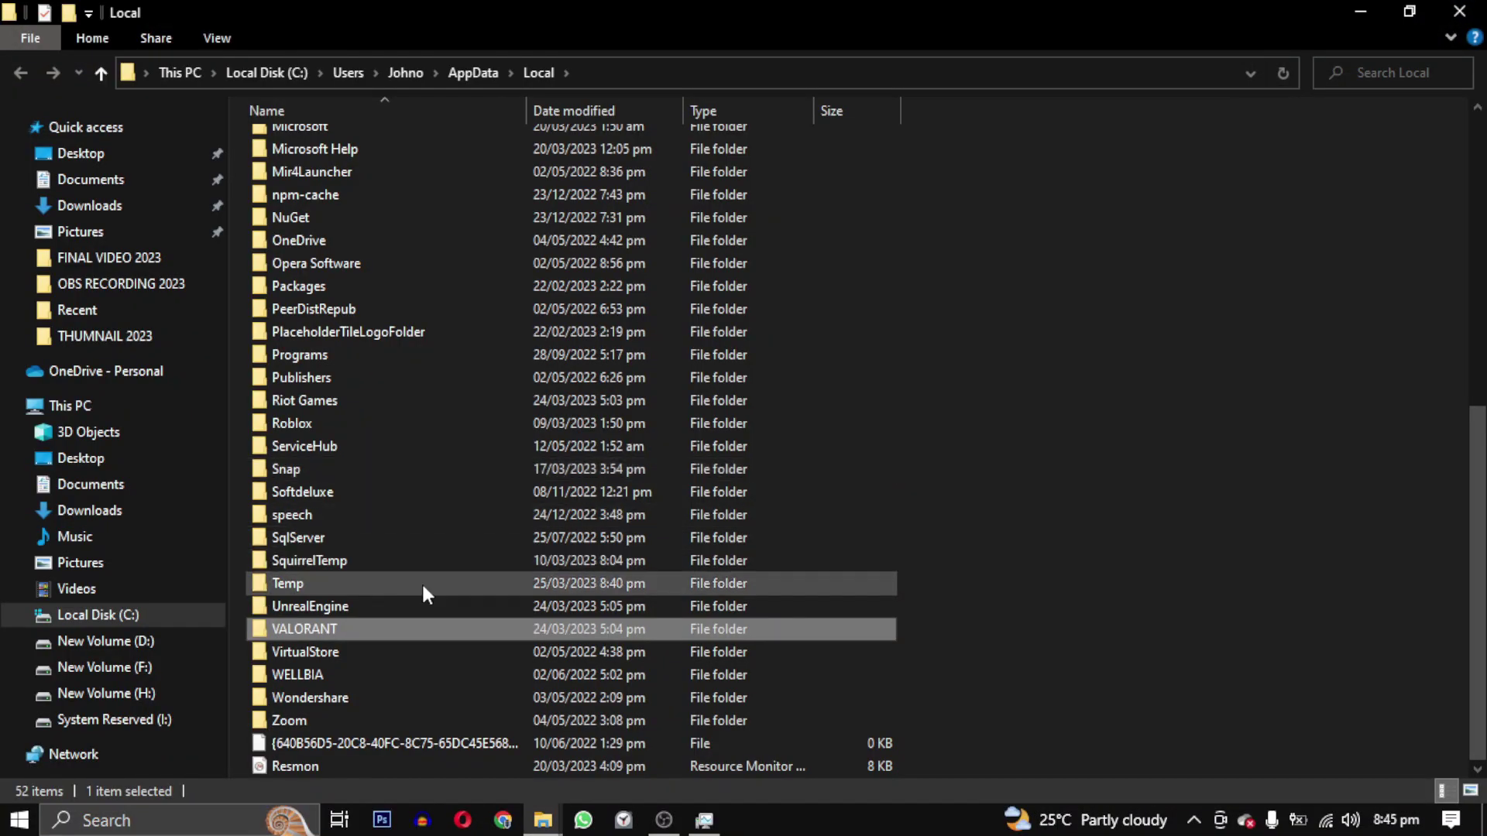
double_click(393, 632)
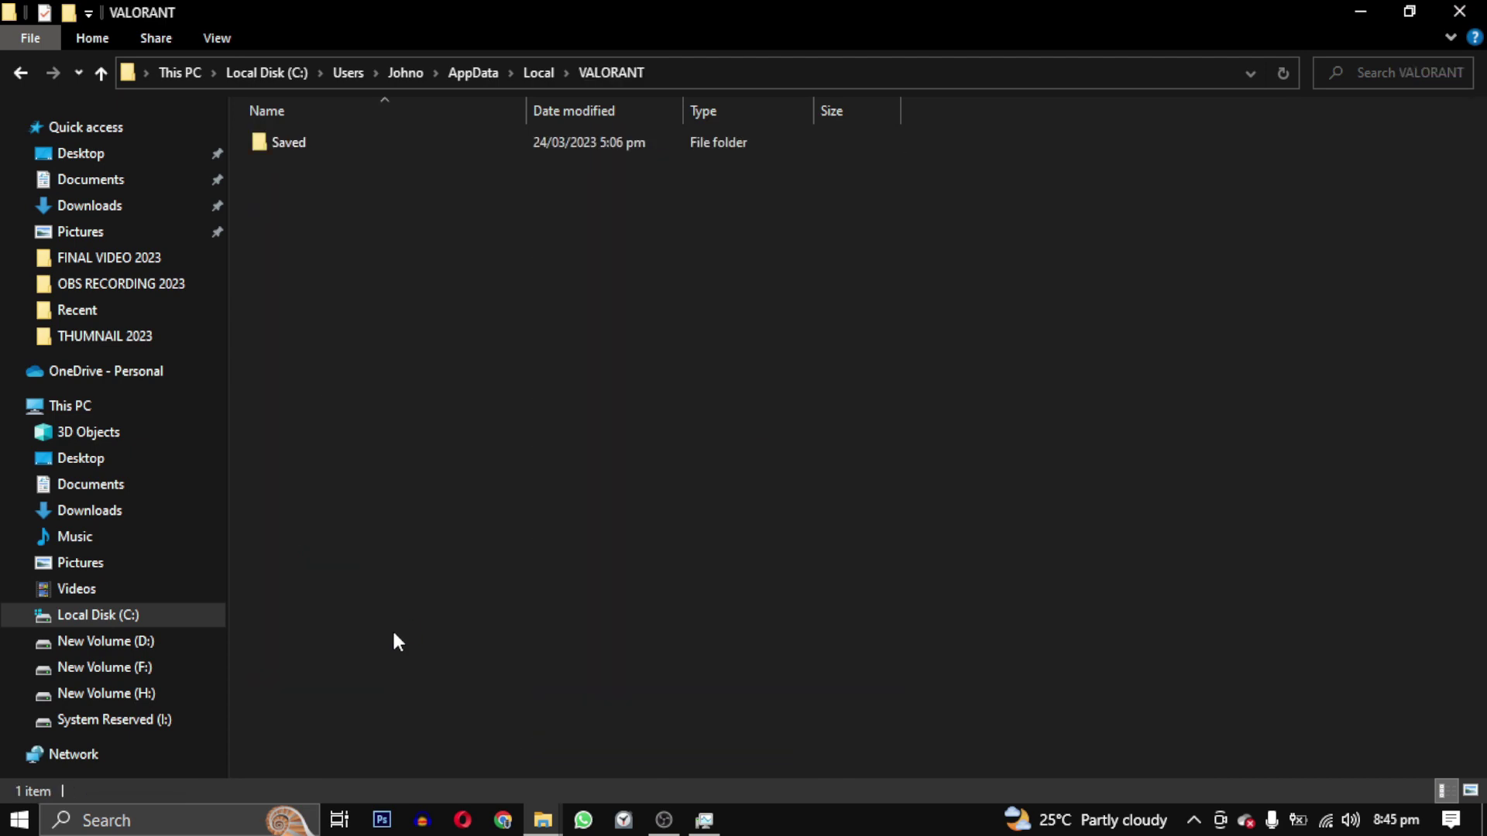
double_click(304, 145)
double_click(304, 146)
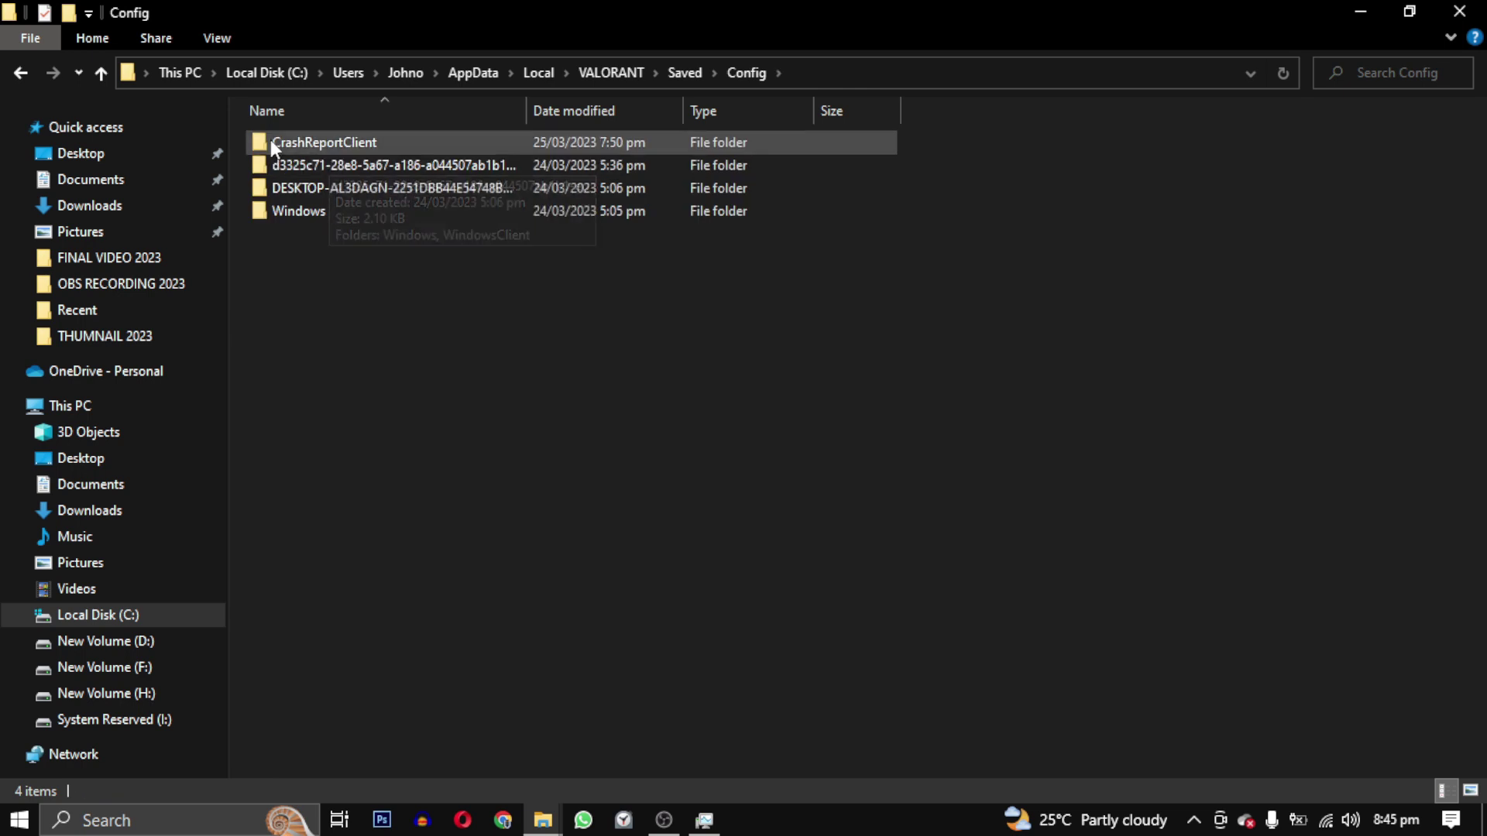
left_click(369, 142)
right_click(370, 142)
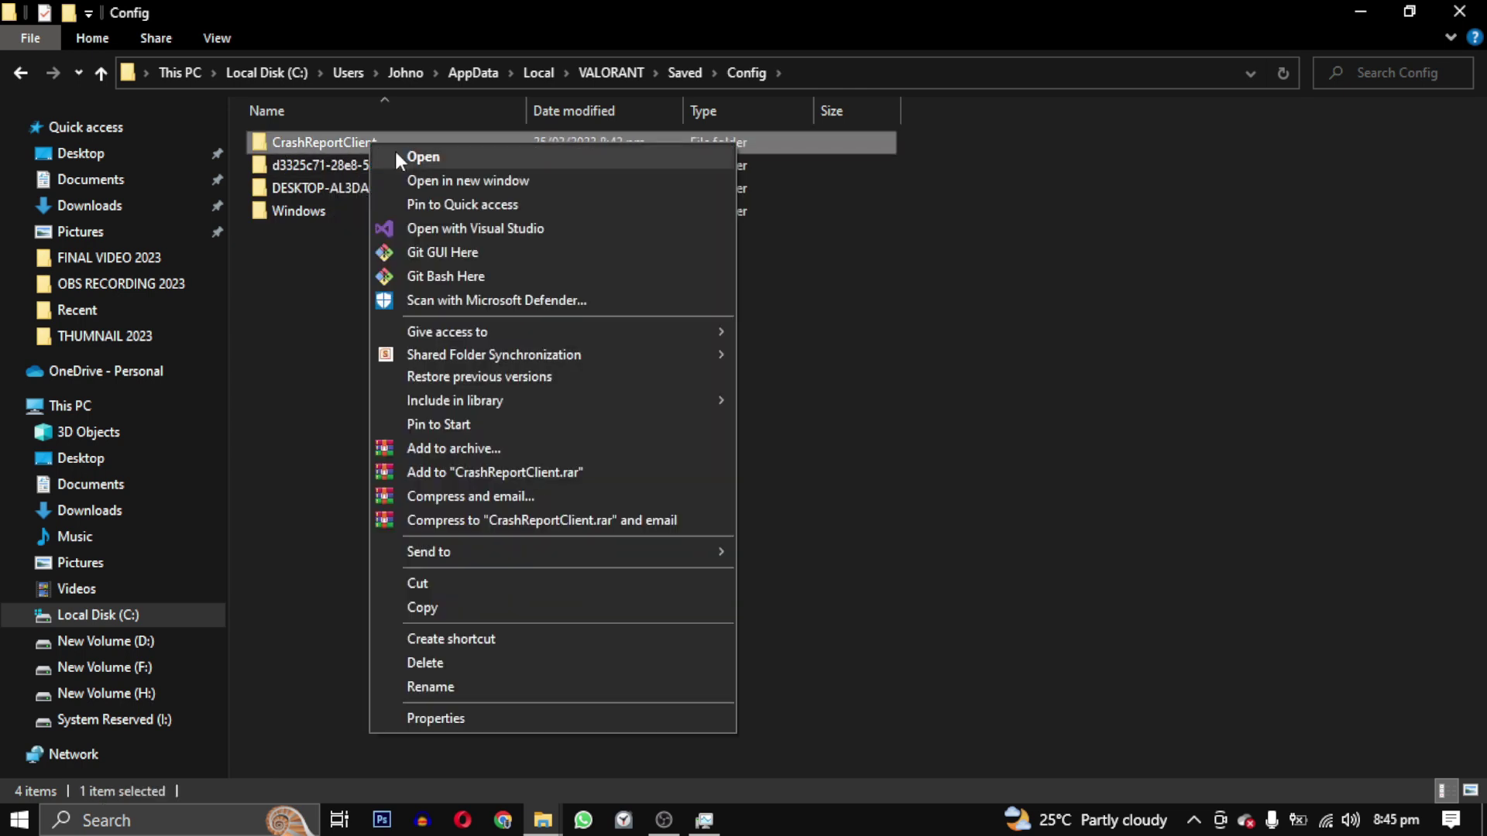
- Delete the CrashReportClient folder, then browse to C:\Riot Games\VALORANT\live
left_click(451, 664)
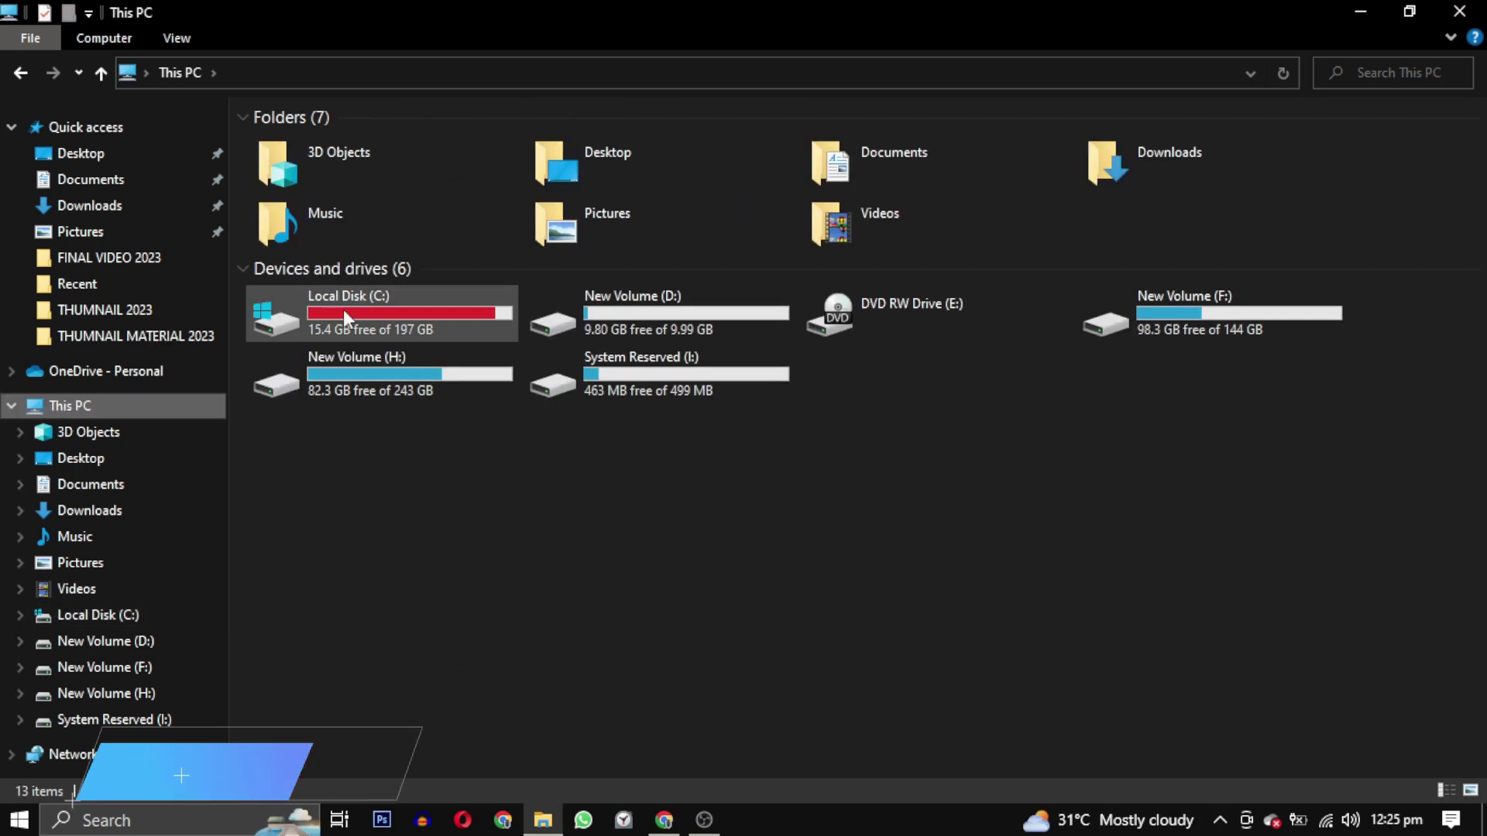
double_click(430, 309)
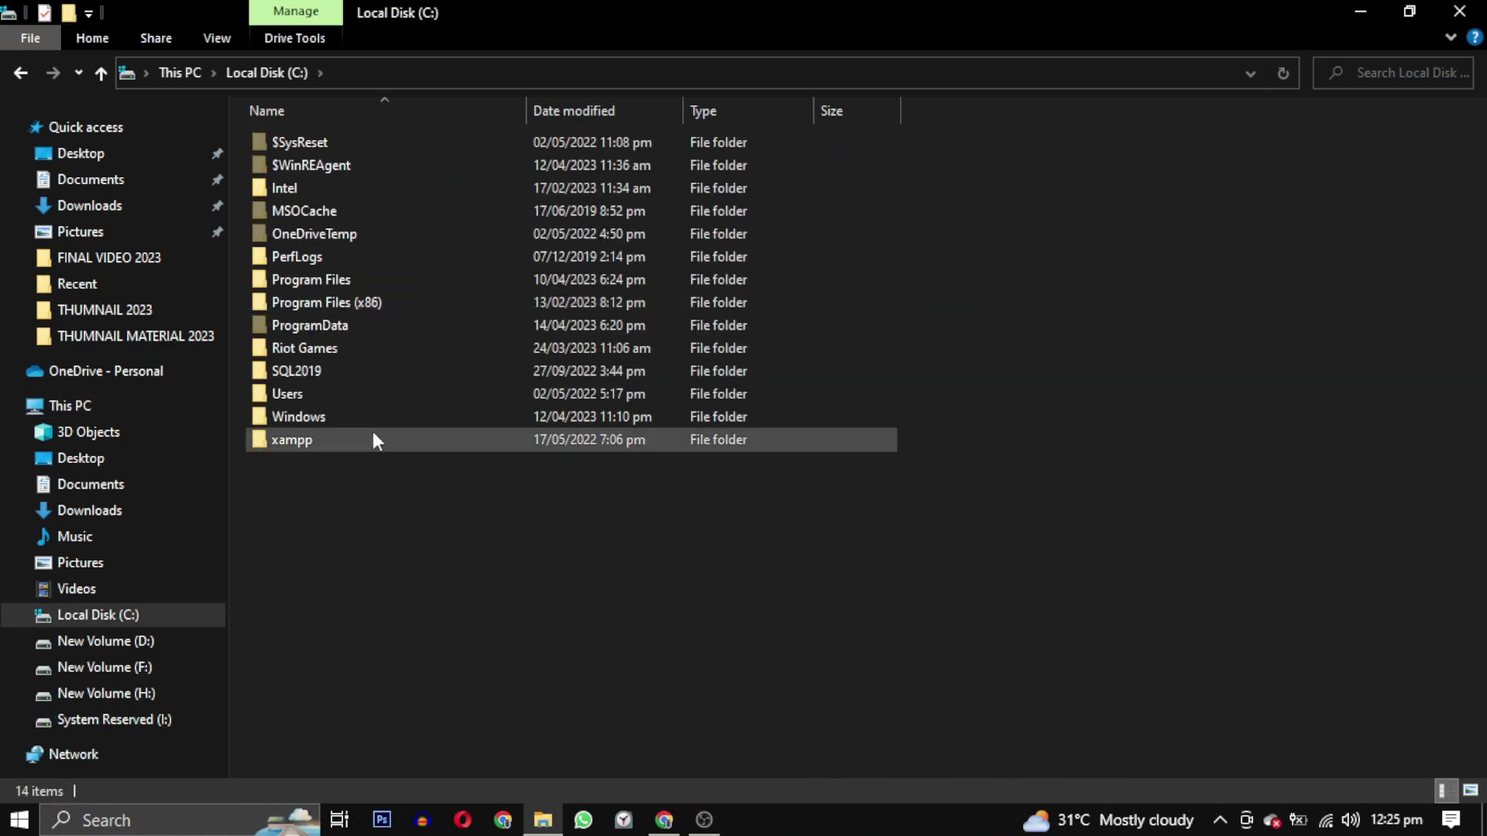
left_click(358, 348)
double_click(359, 350)
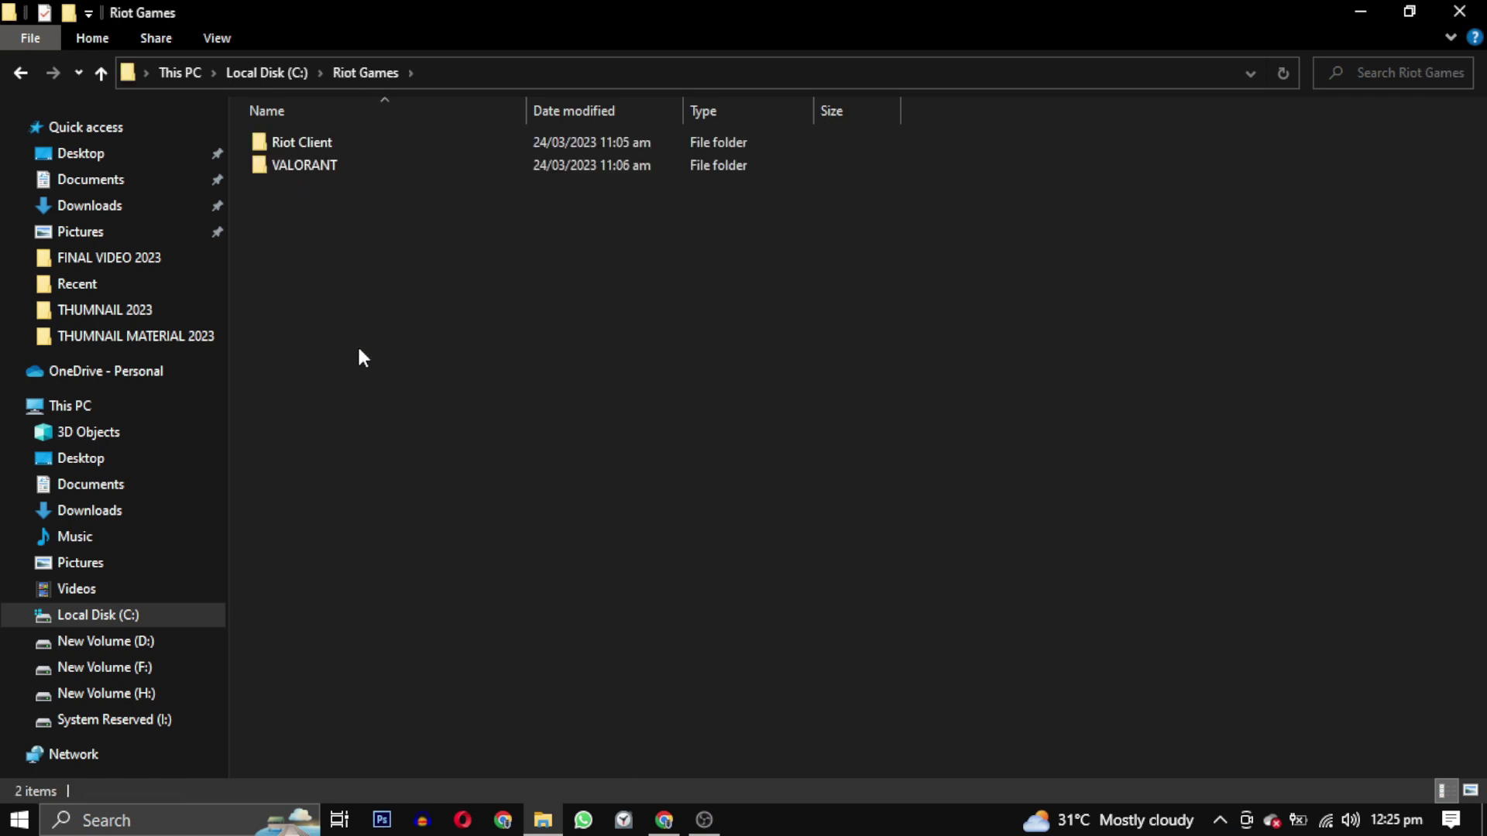
double_click(303, 166)
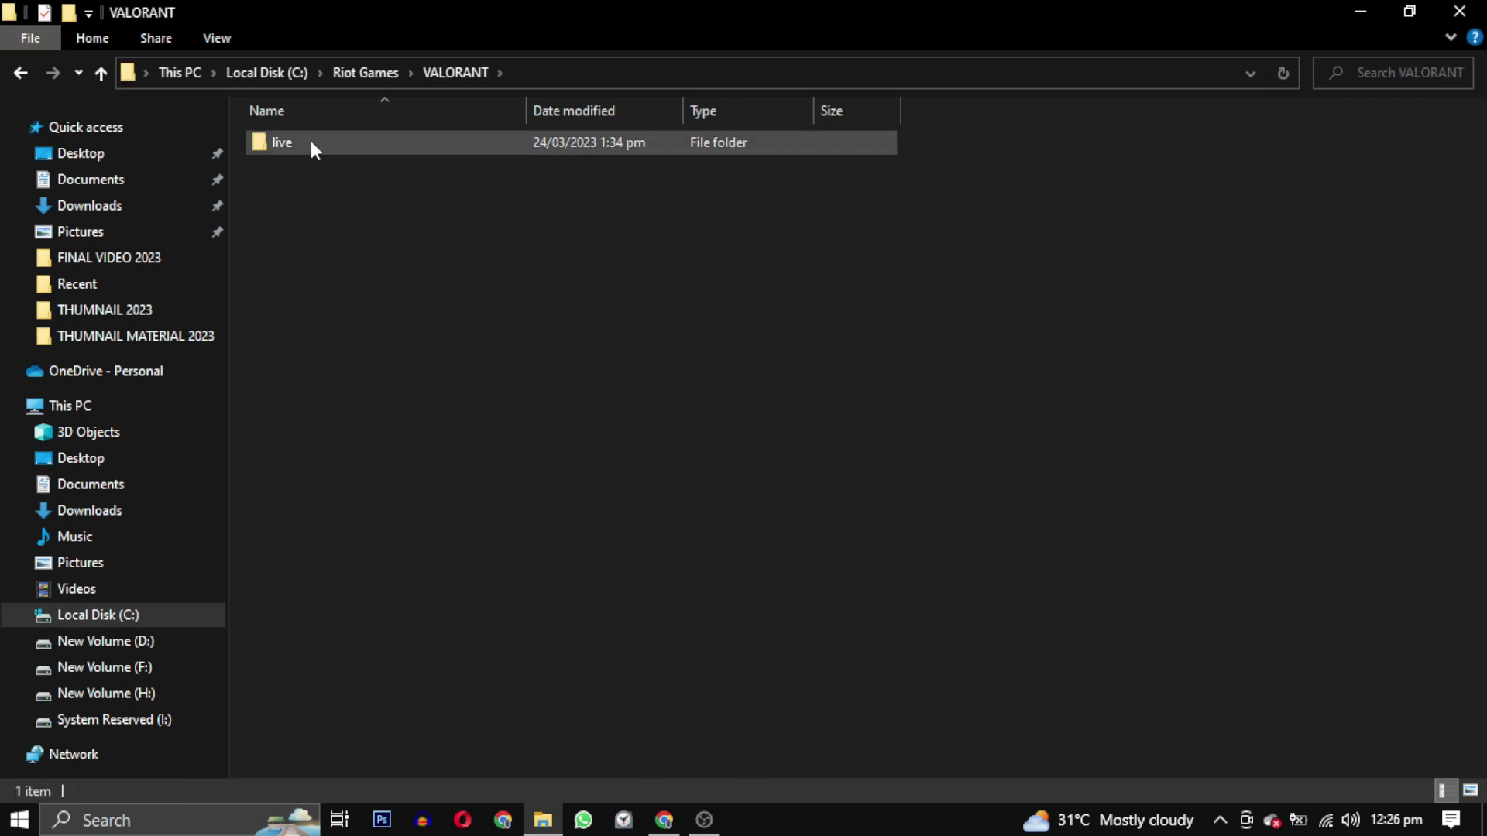
double_click(310, 143)
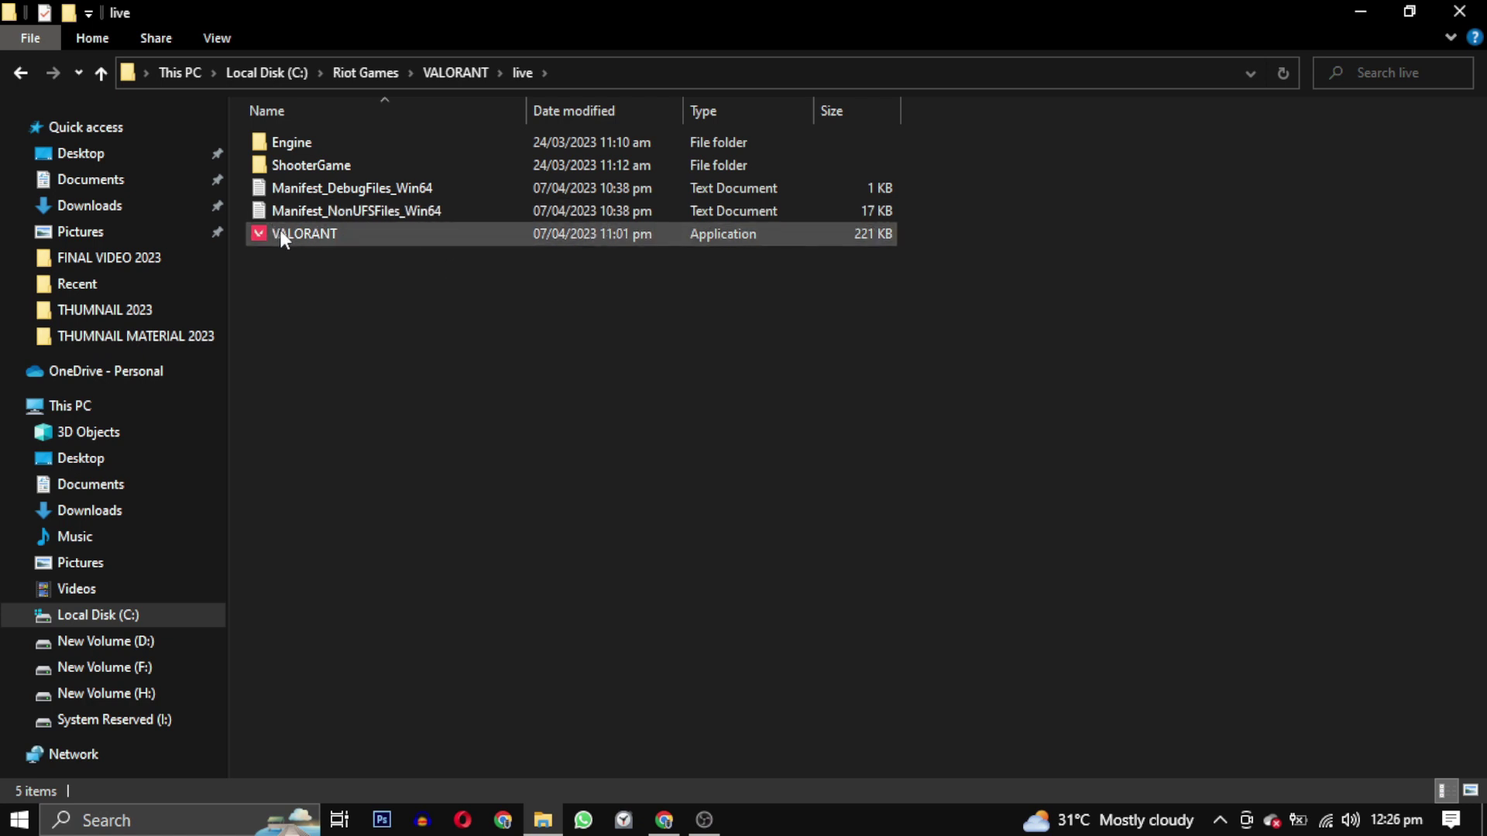
- Leave every compatibility option unchecked in the VALORANT application's properties and confirm with OK
left_click(334, 235)
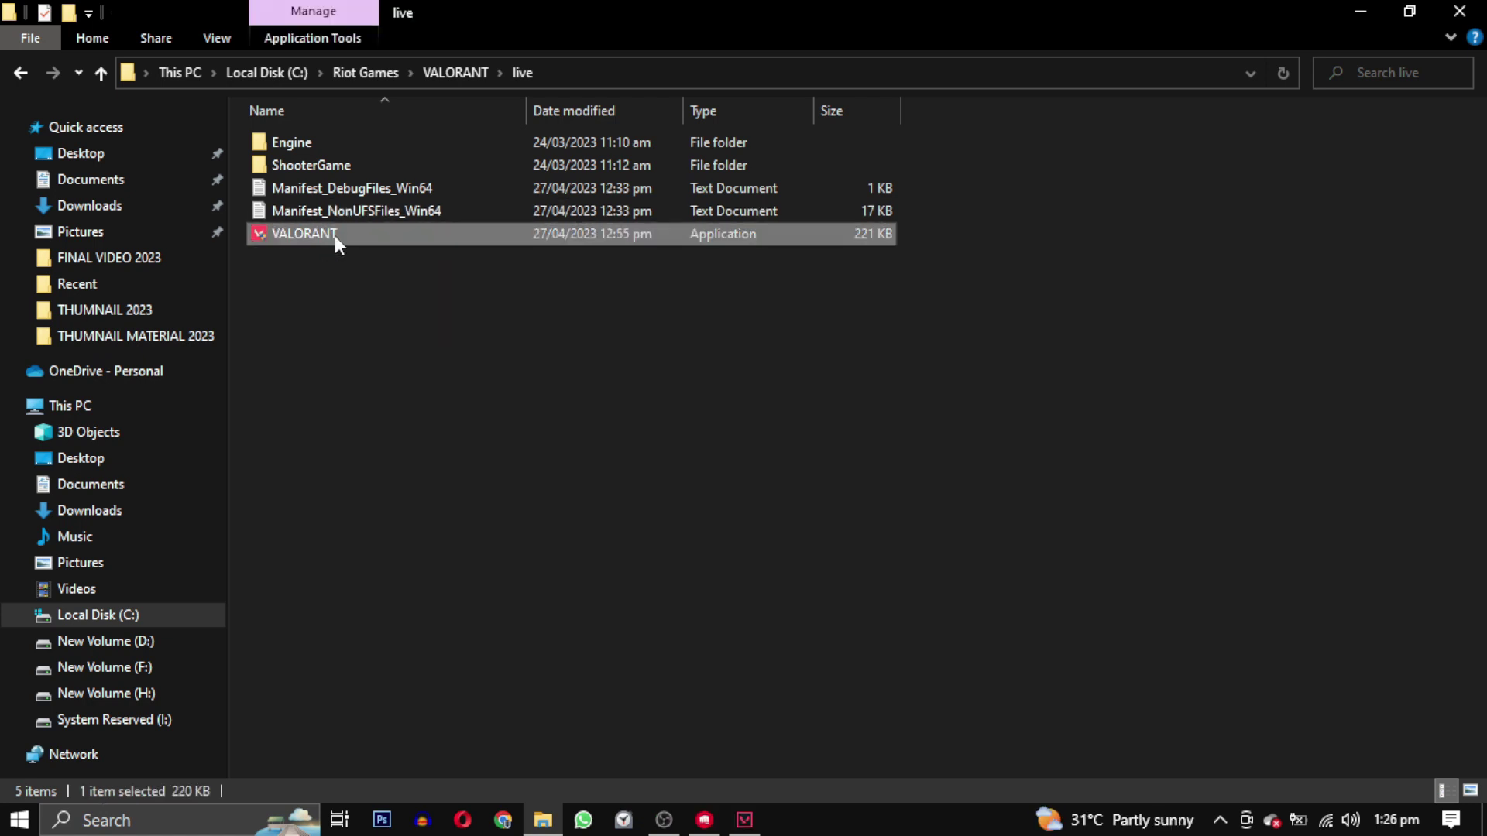
right_click(335, 235)
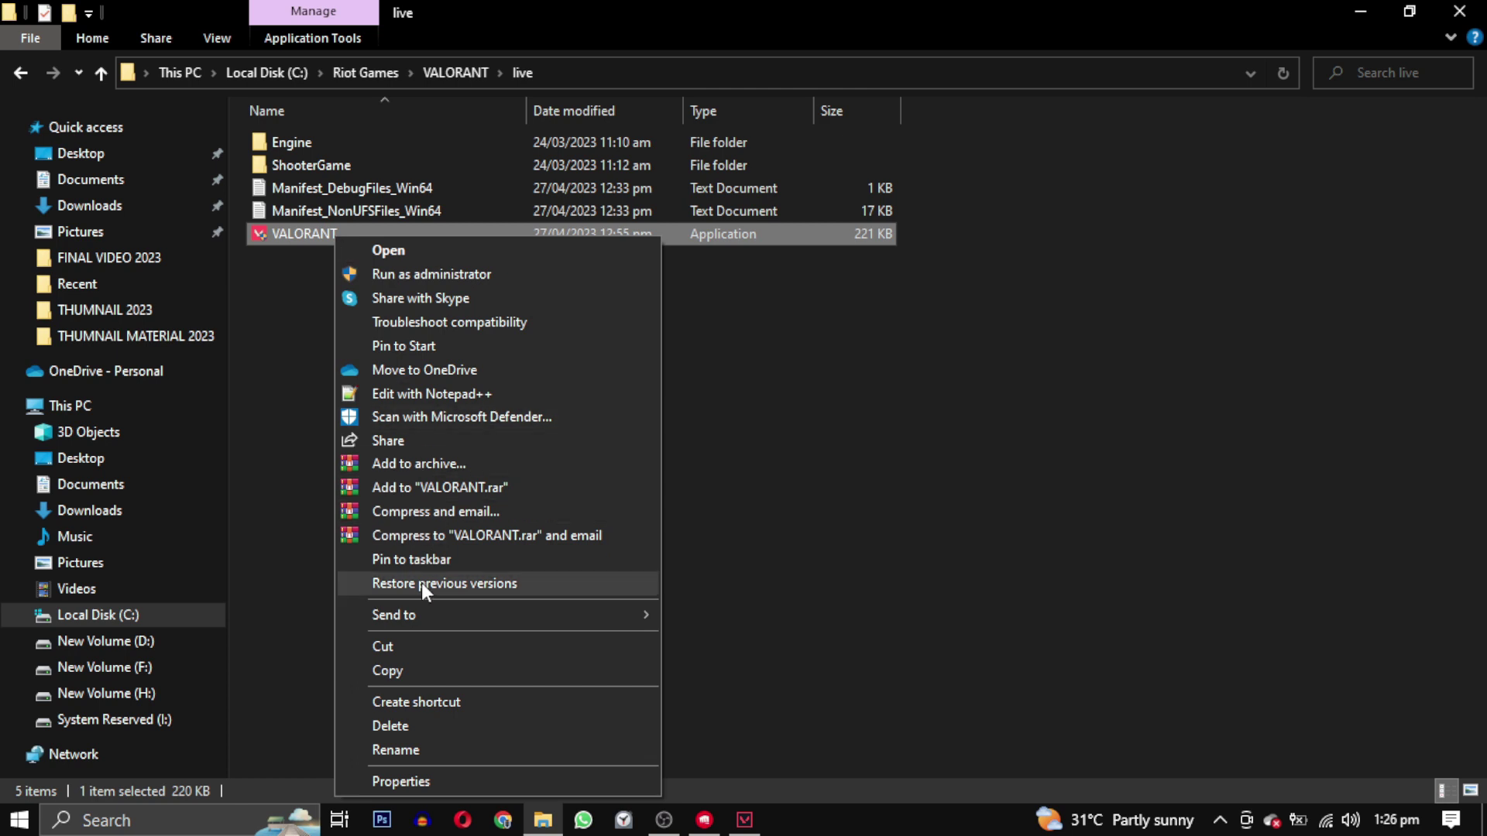
left_click(400, 781)
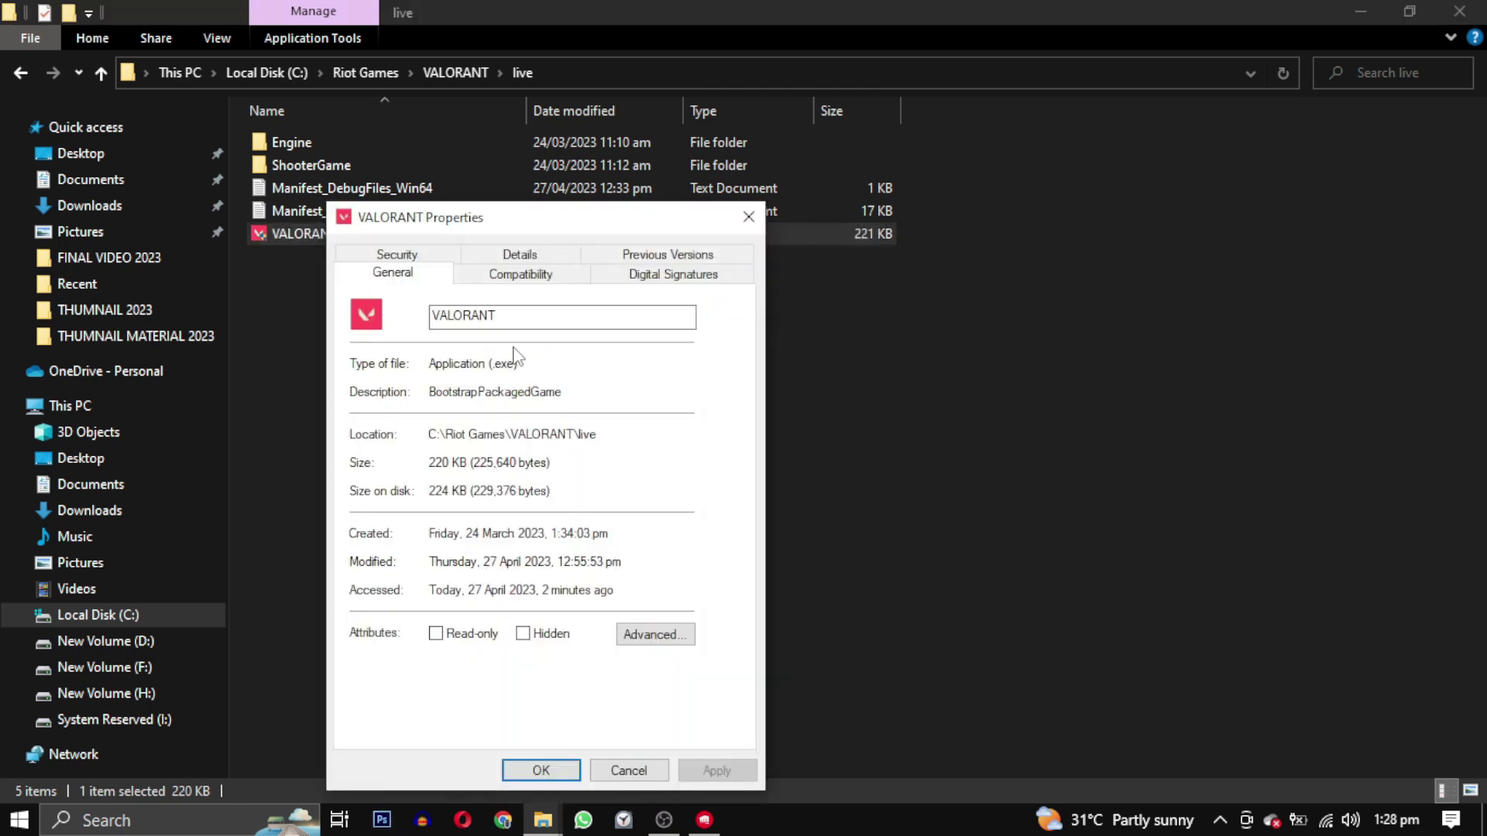
left_click(515, 277)
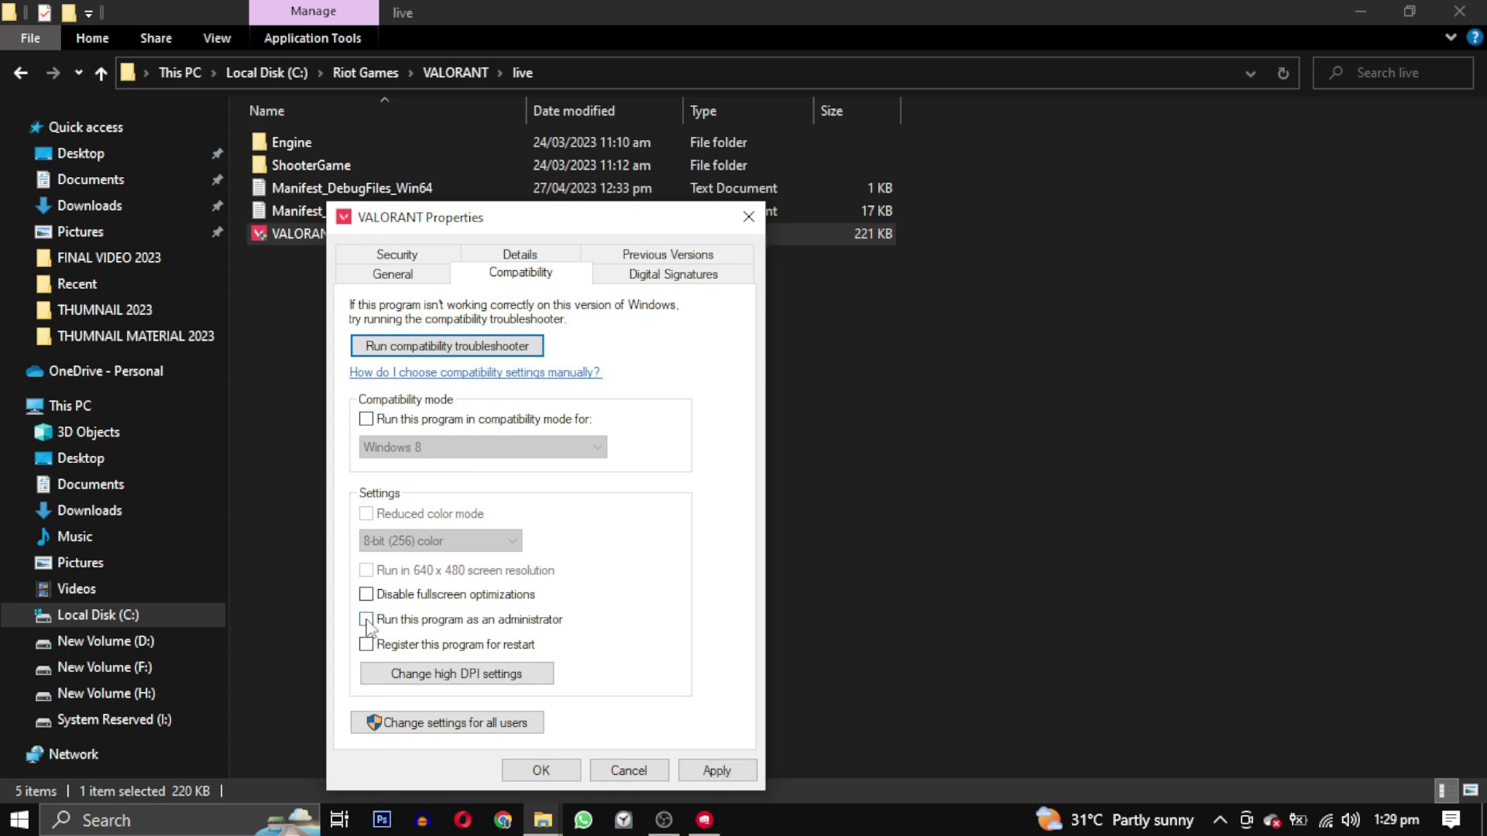
left_click(523, 769)
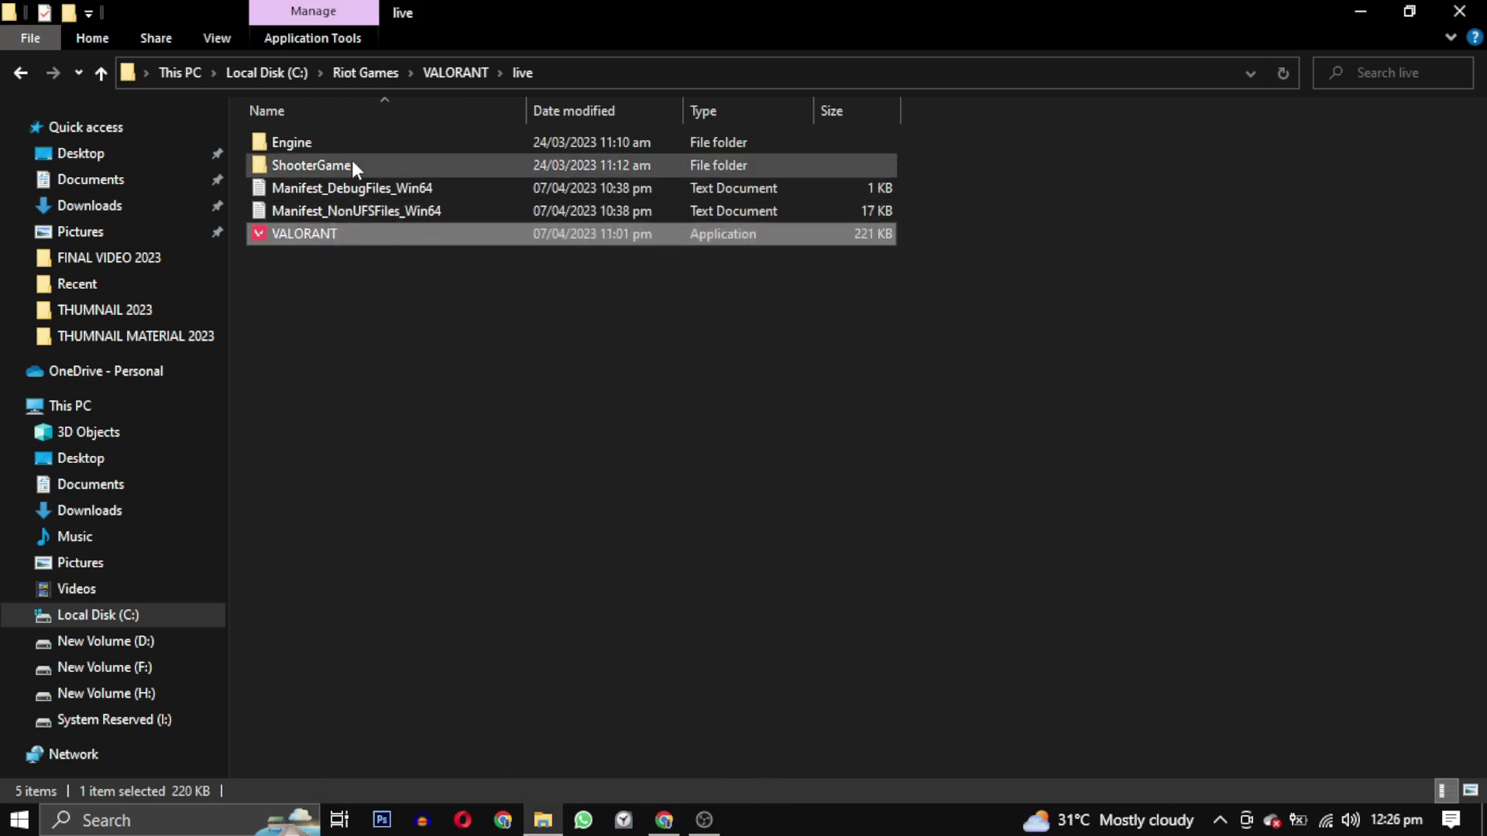
- Browse into ShooterGame\Binaries\Win64 and scroll down to the game executable
left_click(350, 161)
double_click(350, 163)
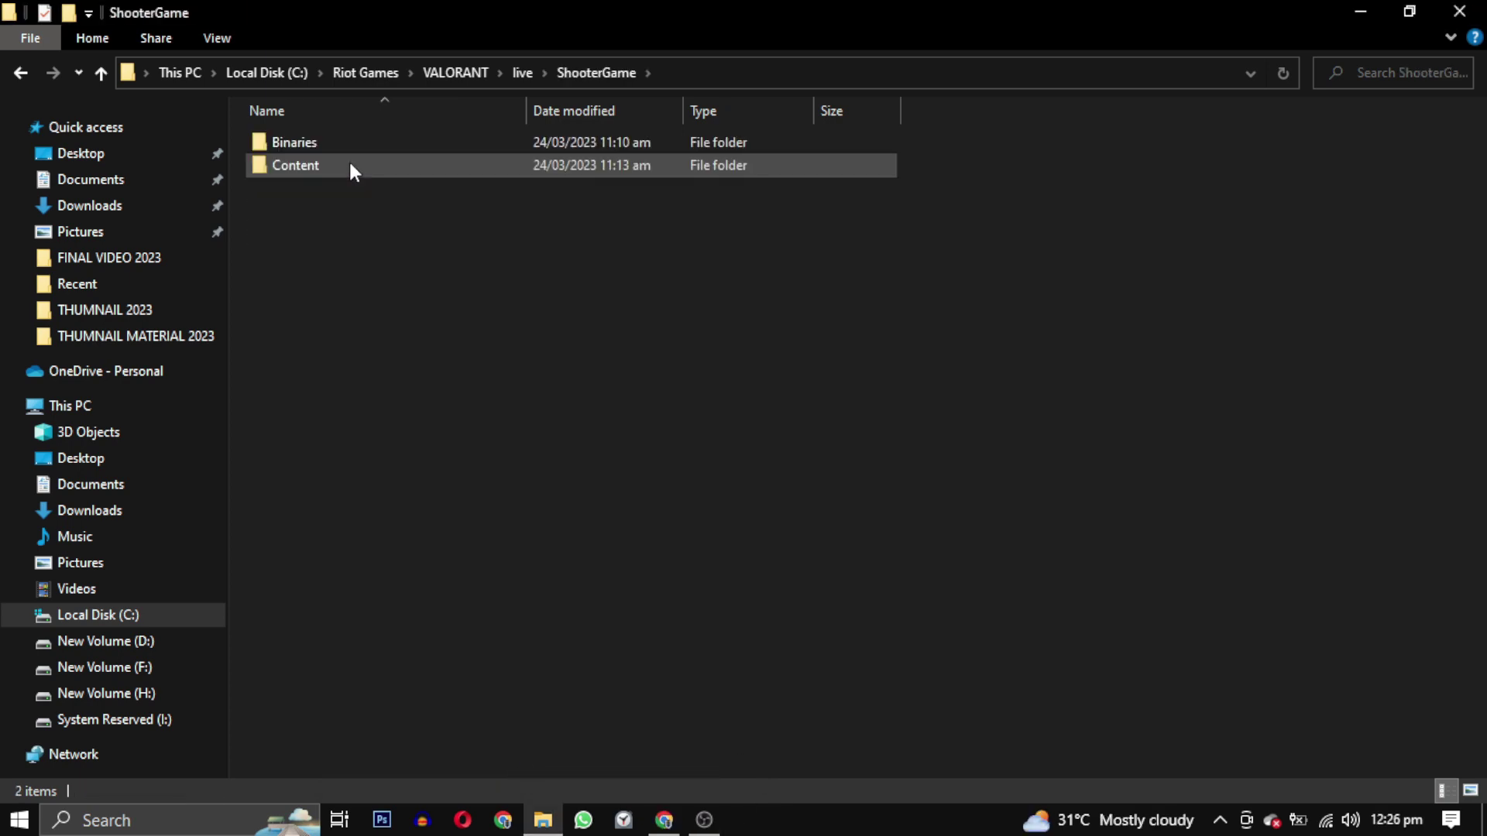
left_click(327, 152)
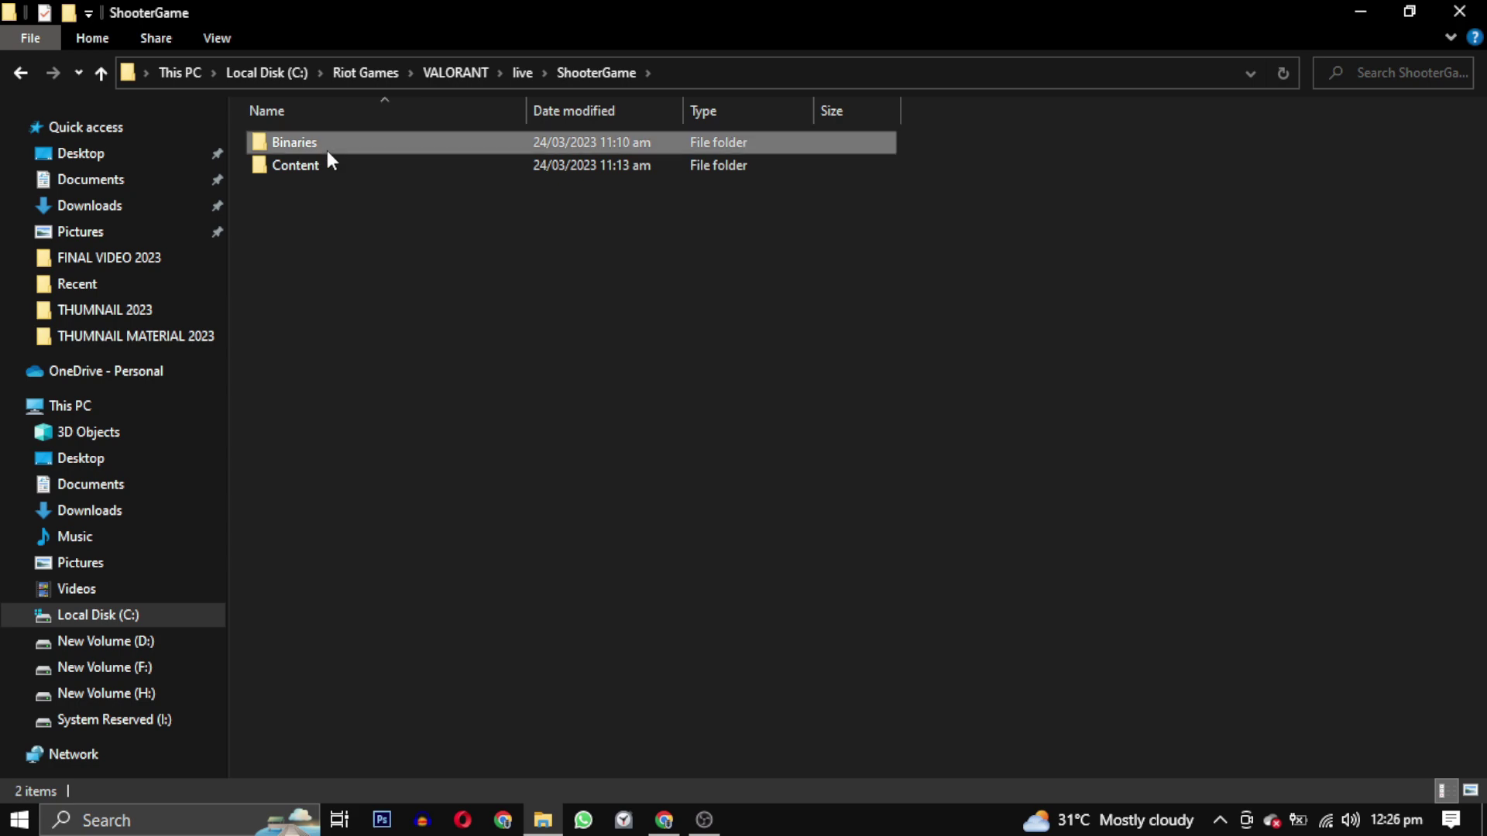
double_click(327, 150)
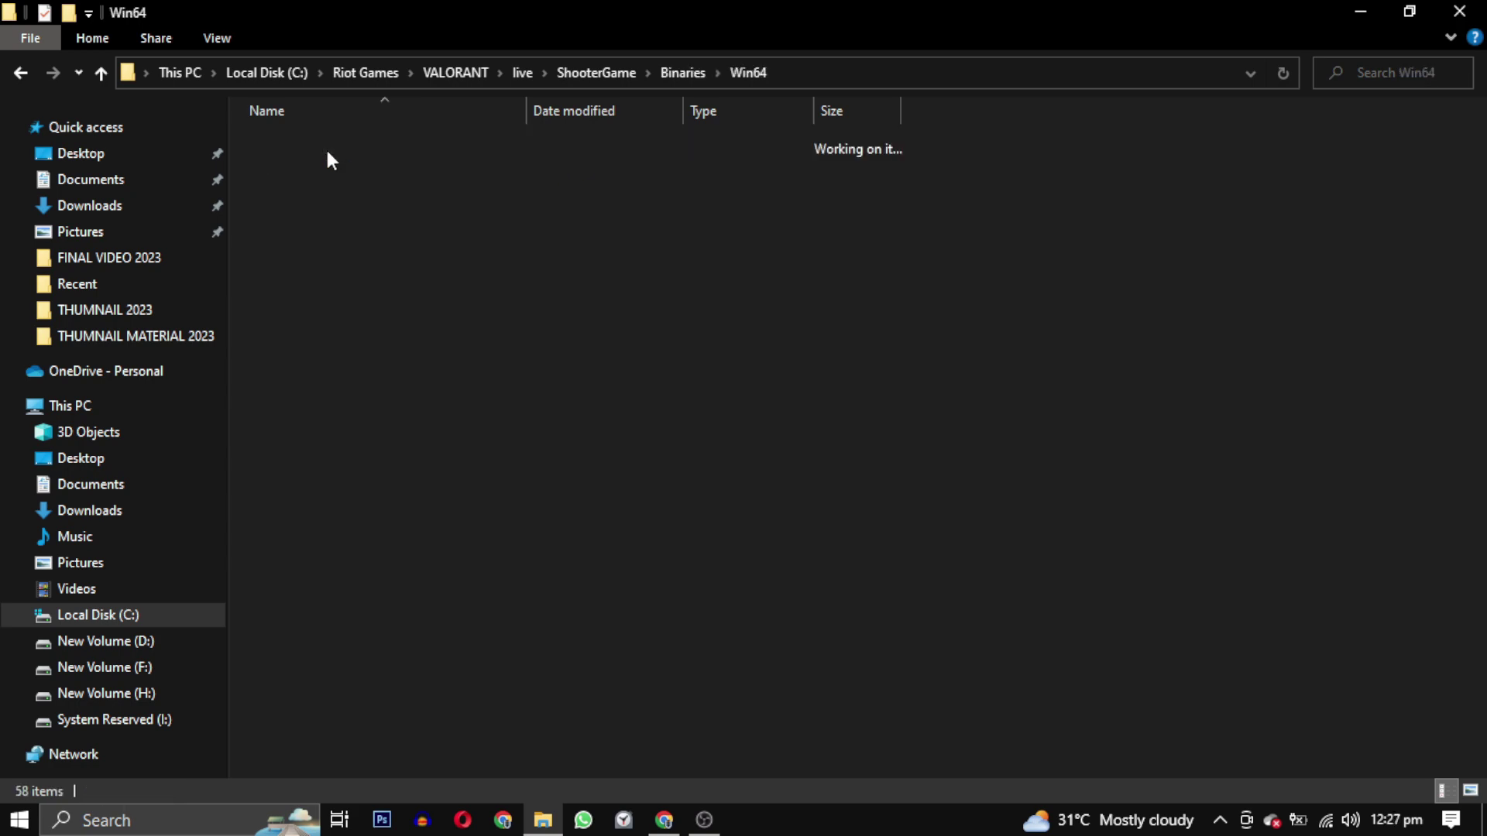
scroll(1228, 275, "down", 5)
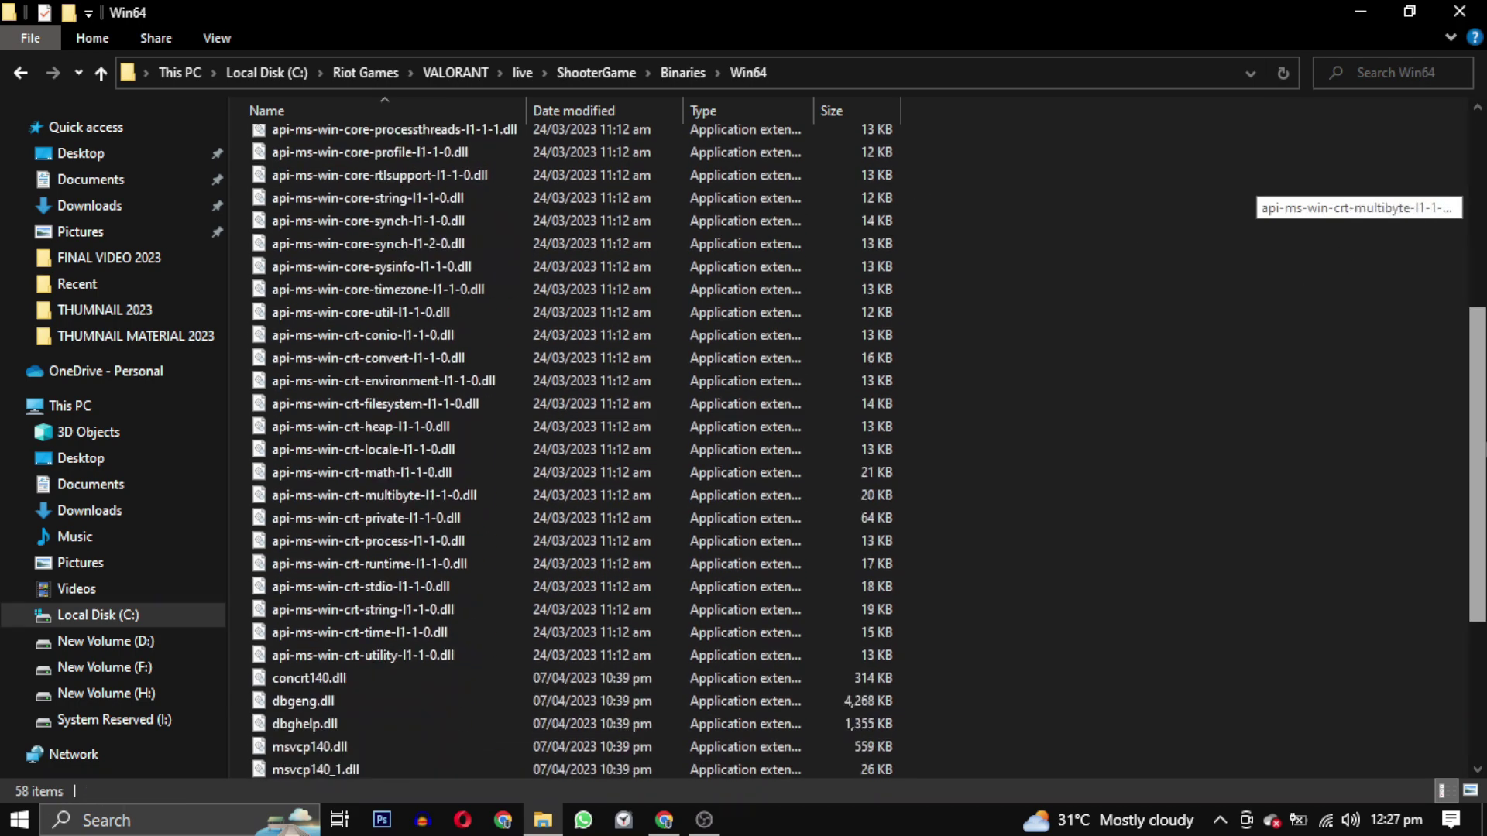
scroll(1254, 224, "down", 2)
scroll(1355, 426, "down", 2)
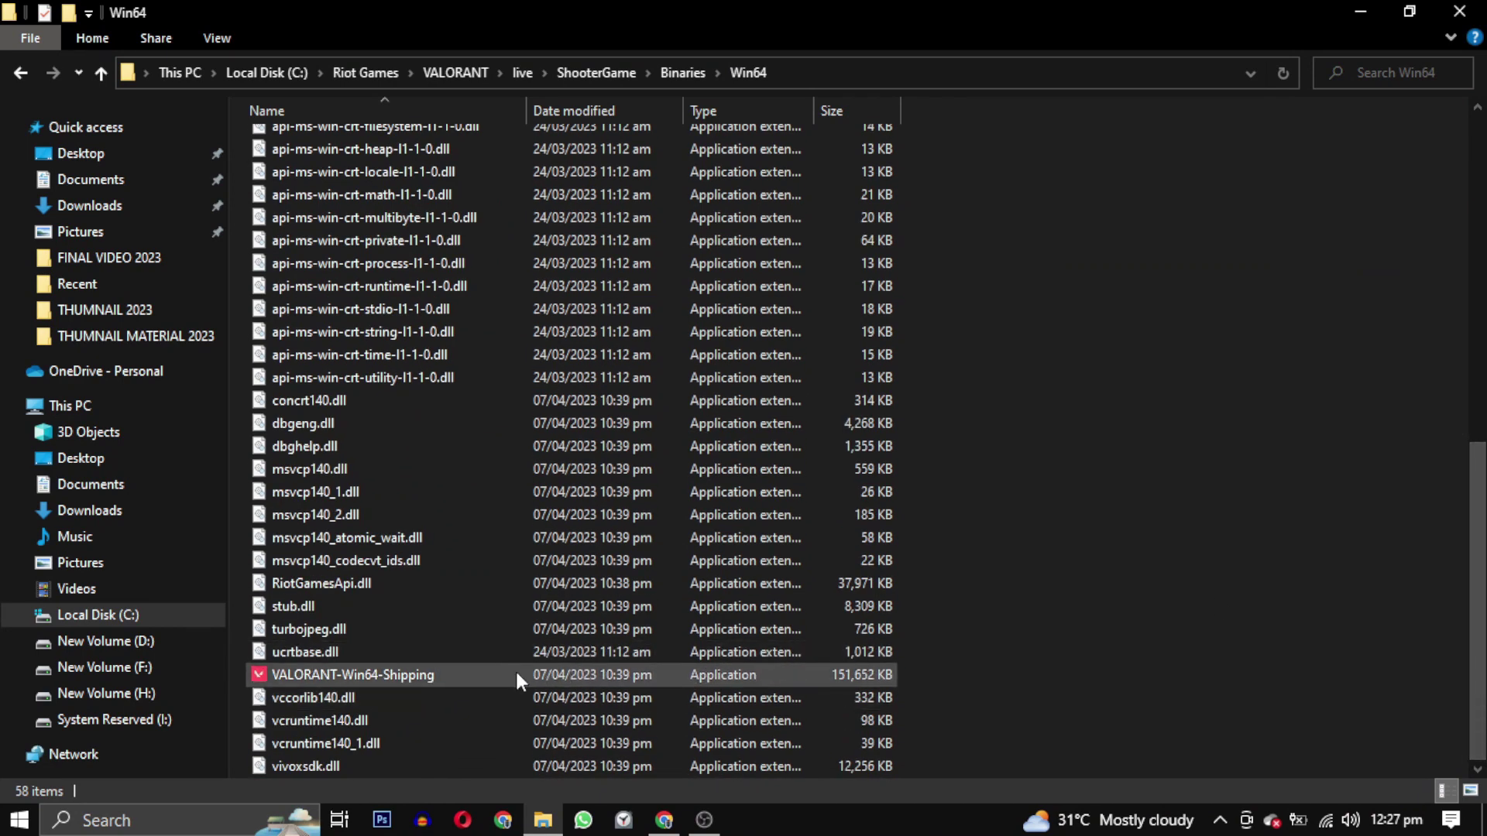
- Tick 'Run this program as an administrator' in VALORANT-Win64-Shipping's compatibility properties
left_click(394, 674)
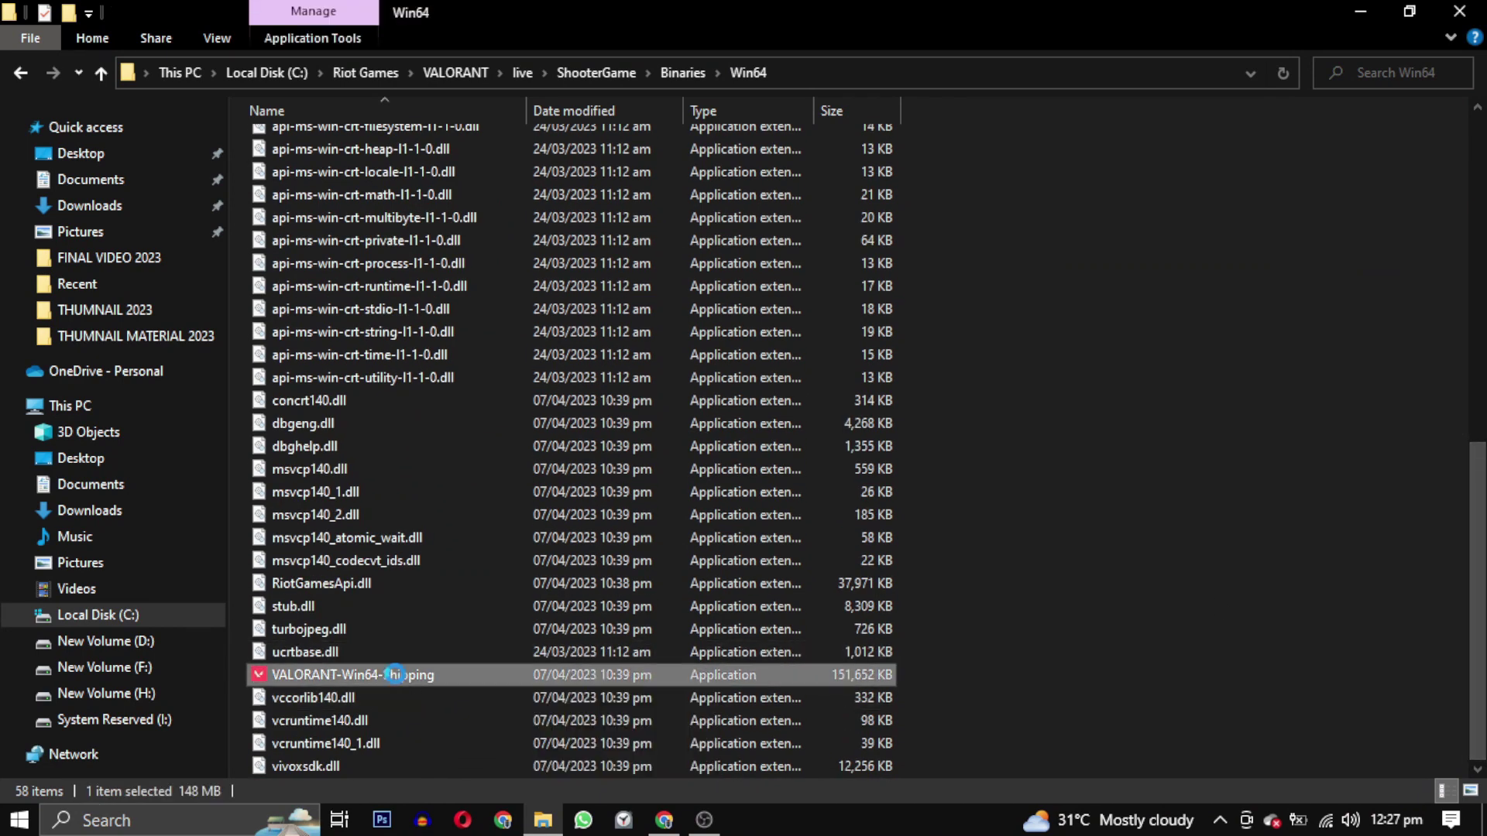
right_click(395, 674)
left_click(448, 659)
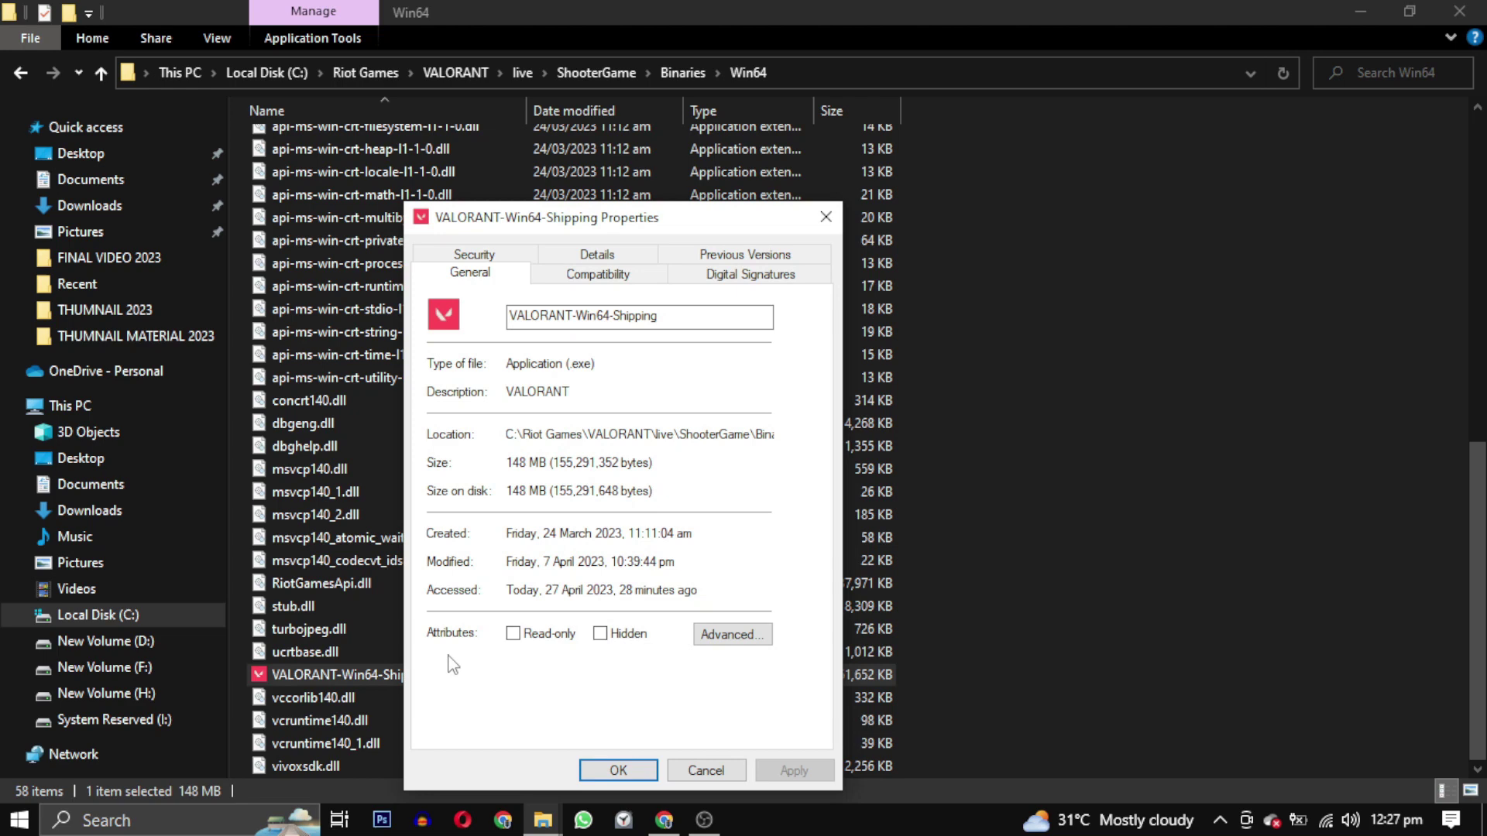
left_click(622, 274)
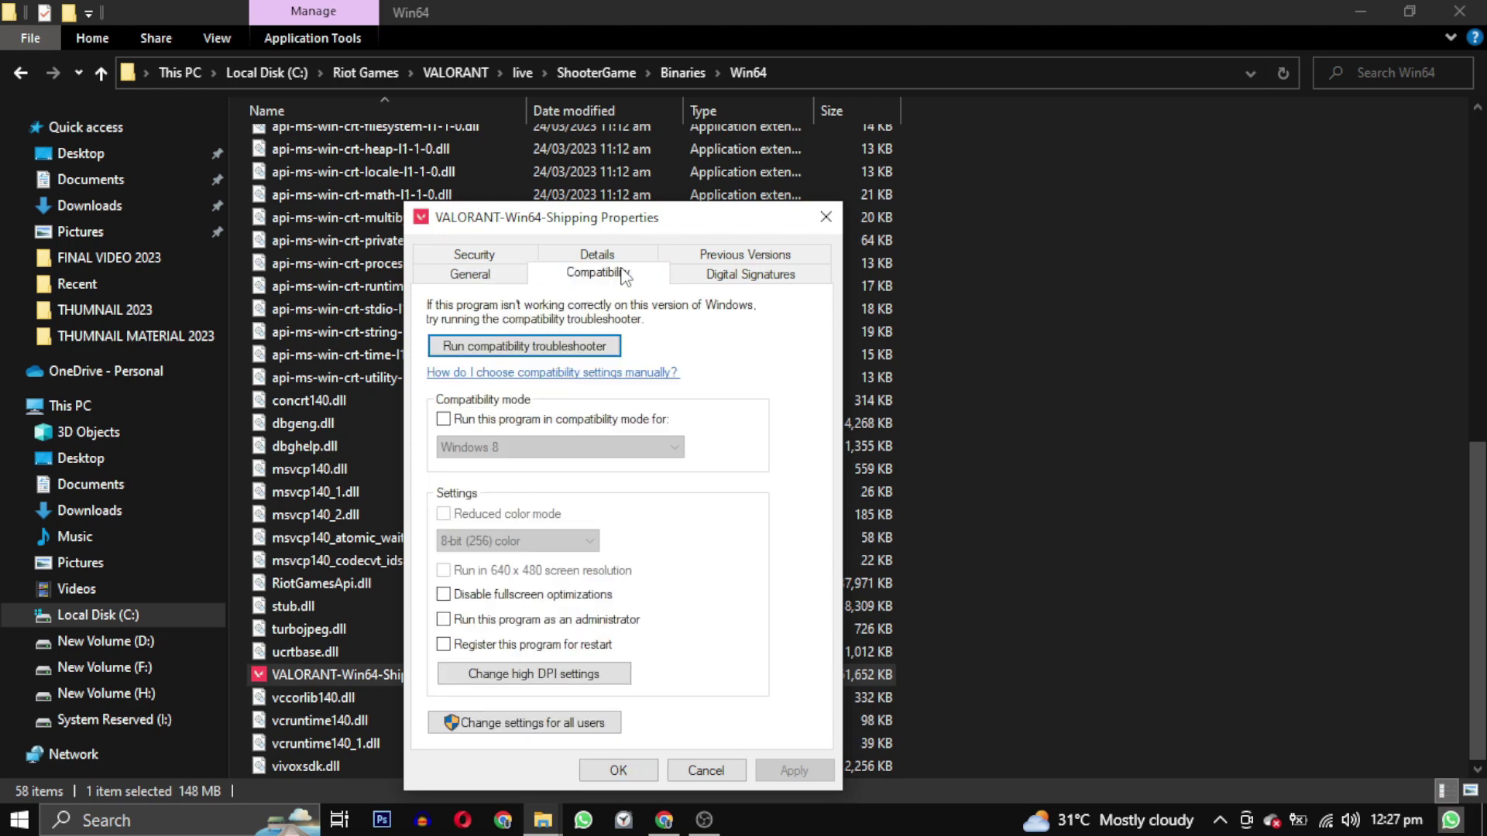
left_click(444, 621)
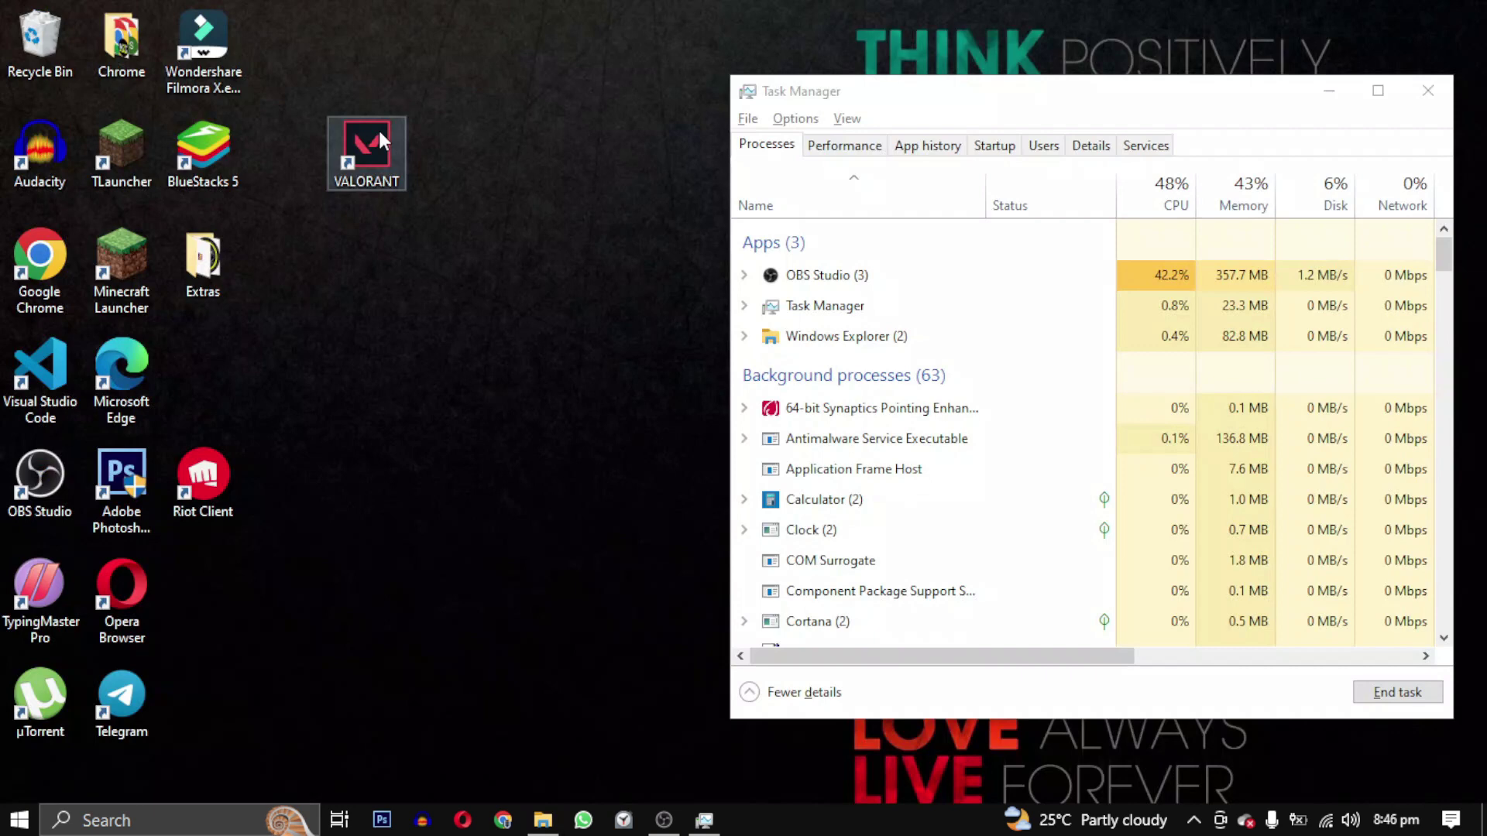
- Copy the Riot Client folder path from the VALORANT shortcut's file location
right_click(373, 139)
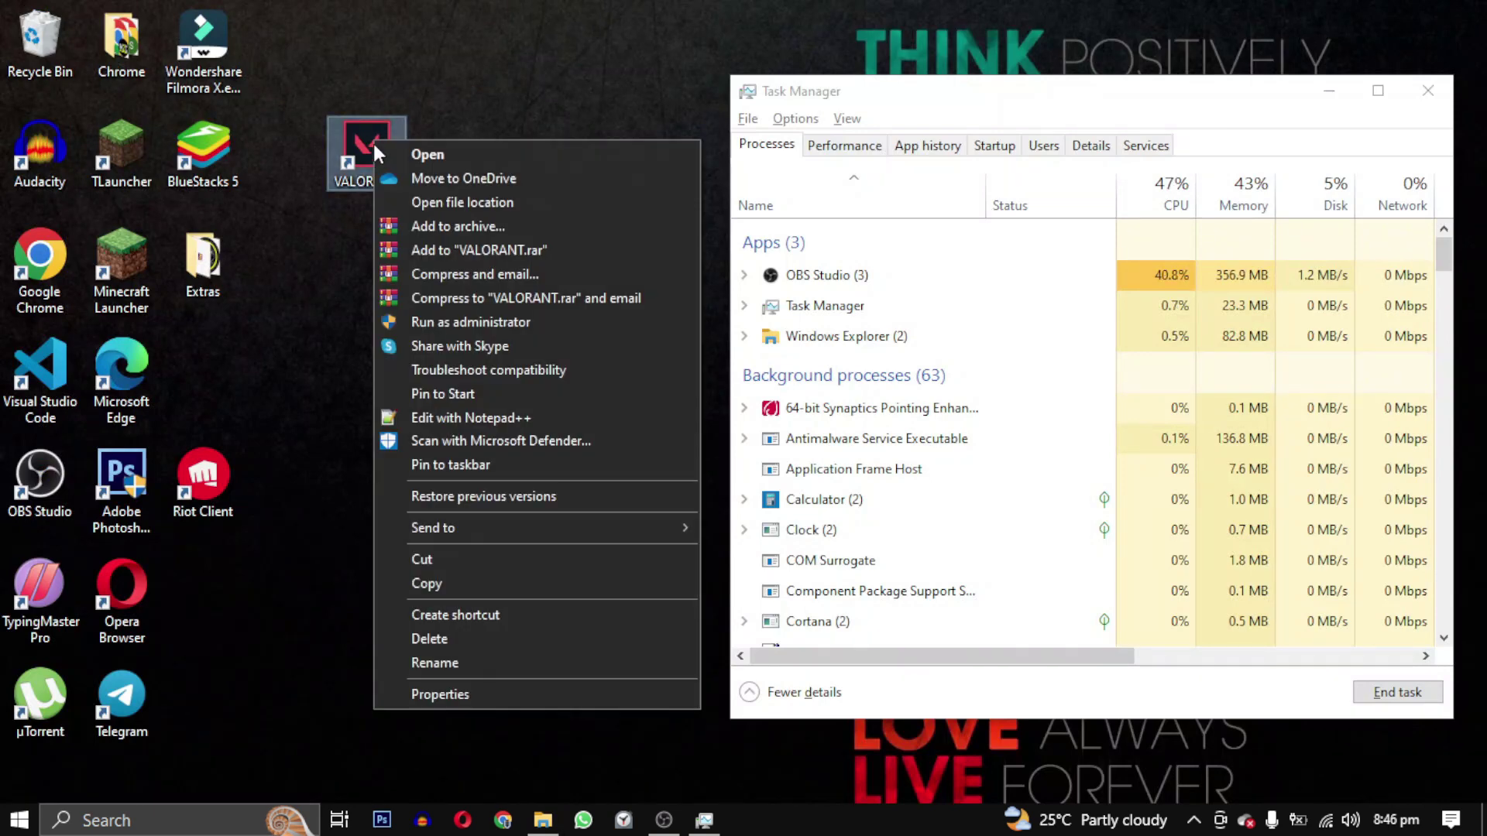
left_click(420, 198)
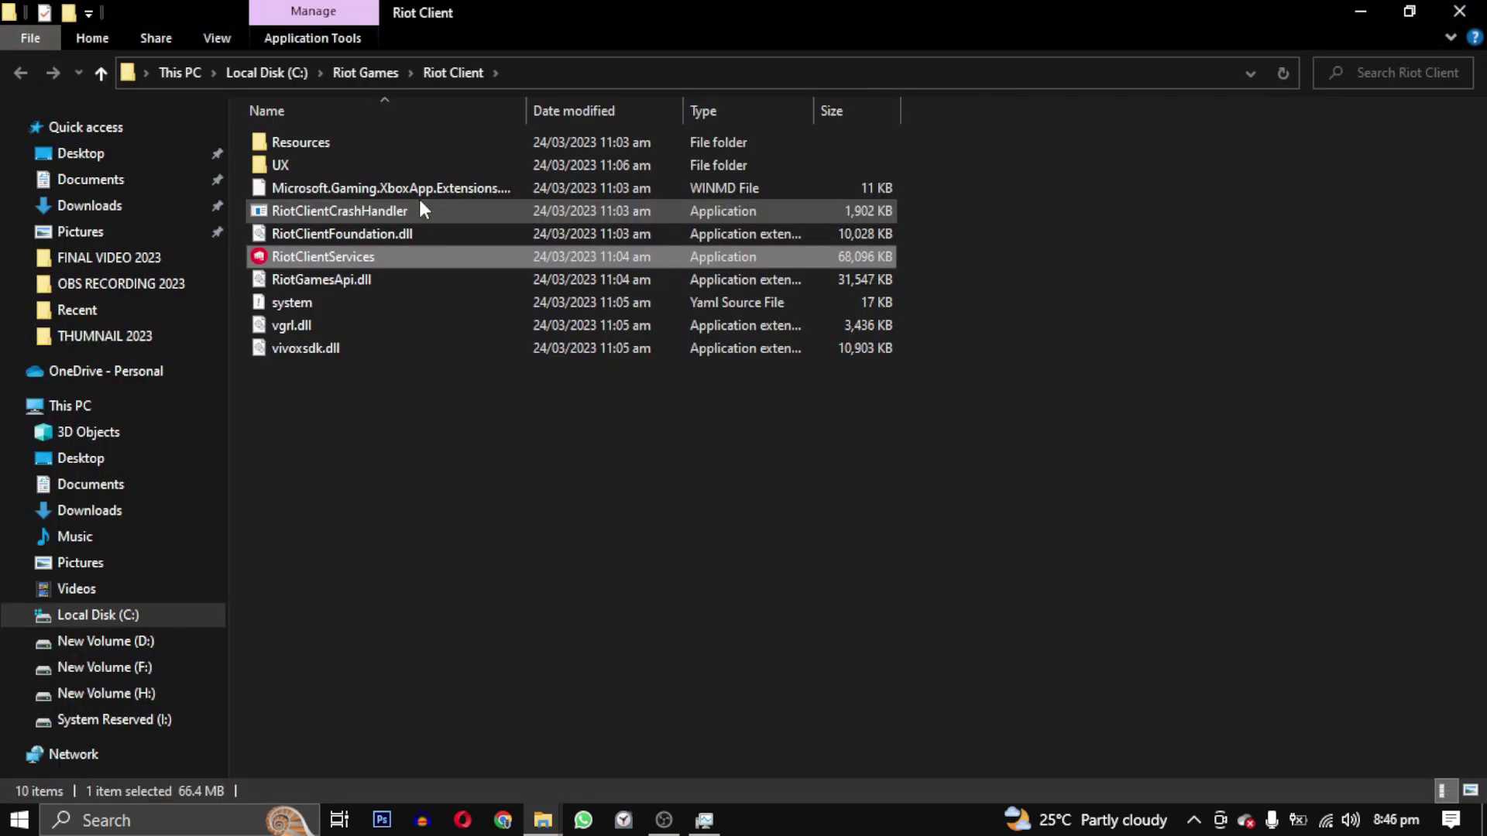
left_click(531, 68)
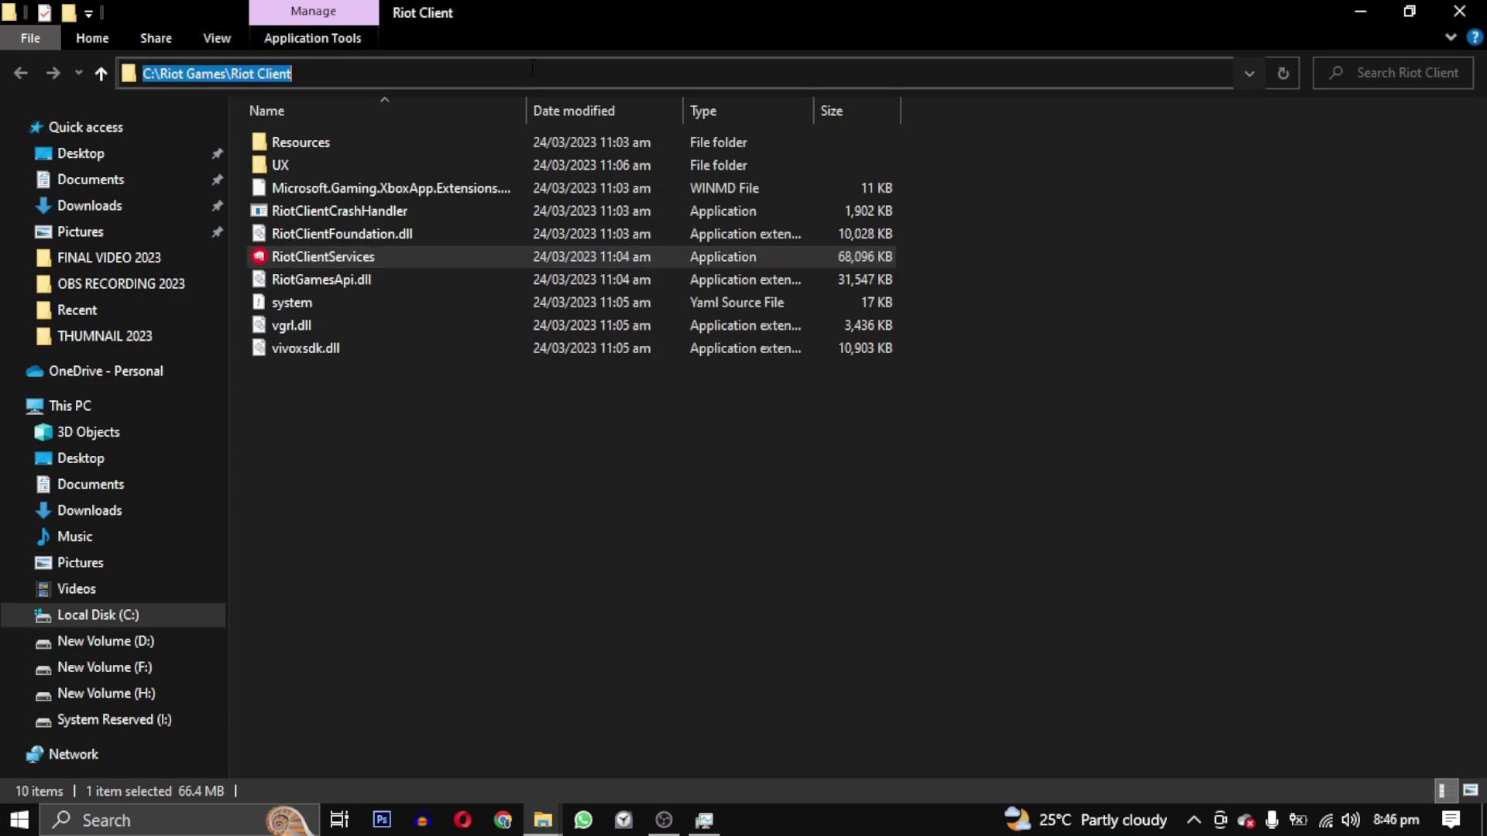
right_click(531, 69)
left_click(578, 132)
- Add RiotClientServices.exe from the pasted Riot Client path to the Graphics settings list
left_click(1459, 10)
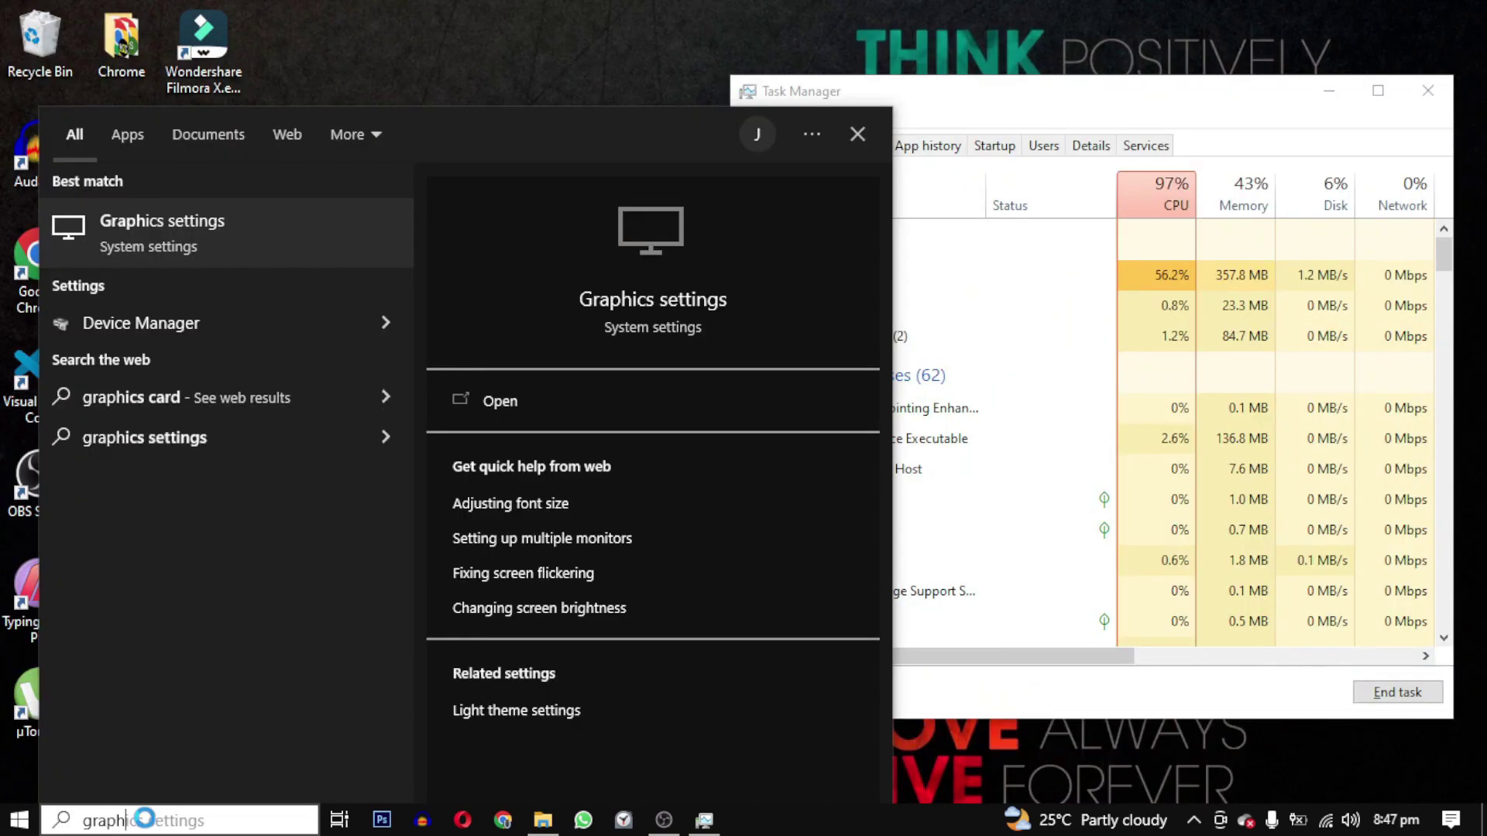
key("Return")
left_click(73, 342)
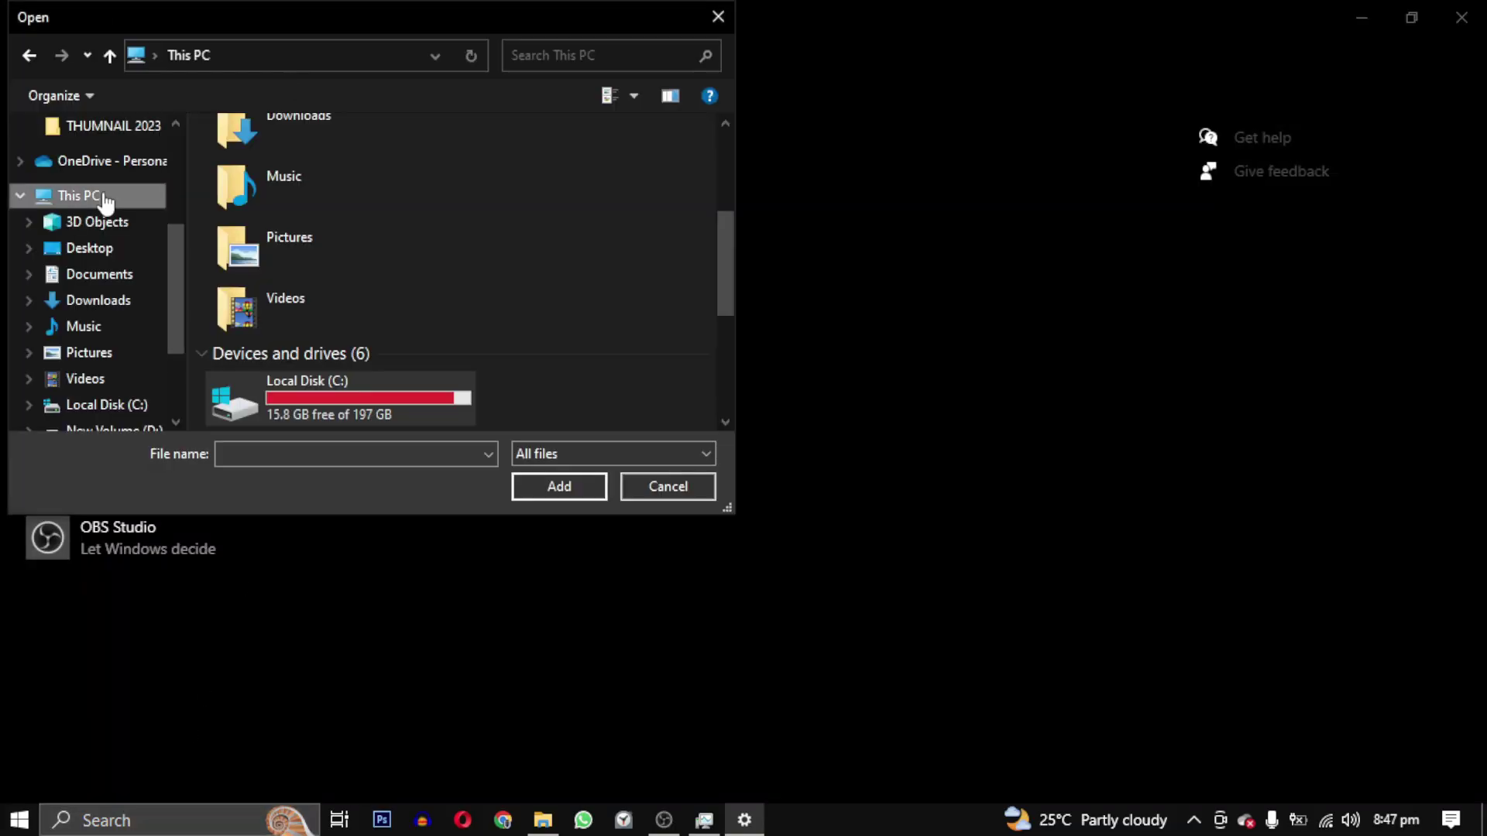
left_click(283, 55)
key("ctrl+v")
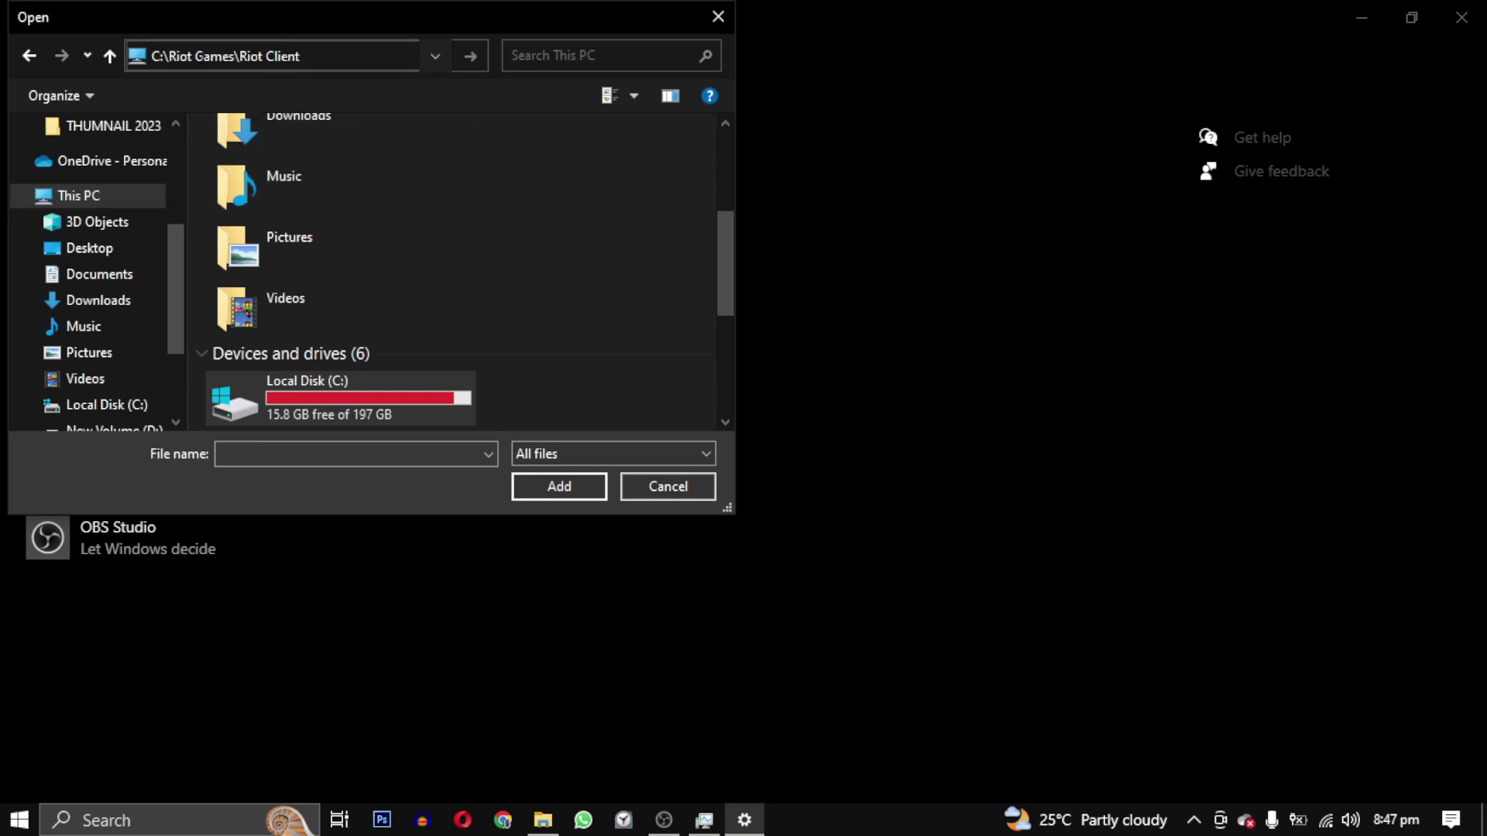
key("Return")
left_click(344, 237)
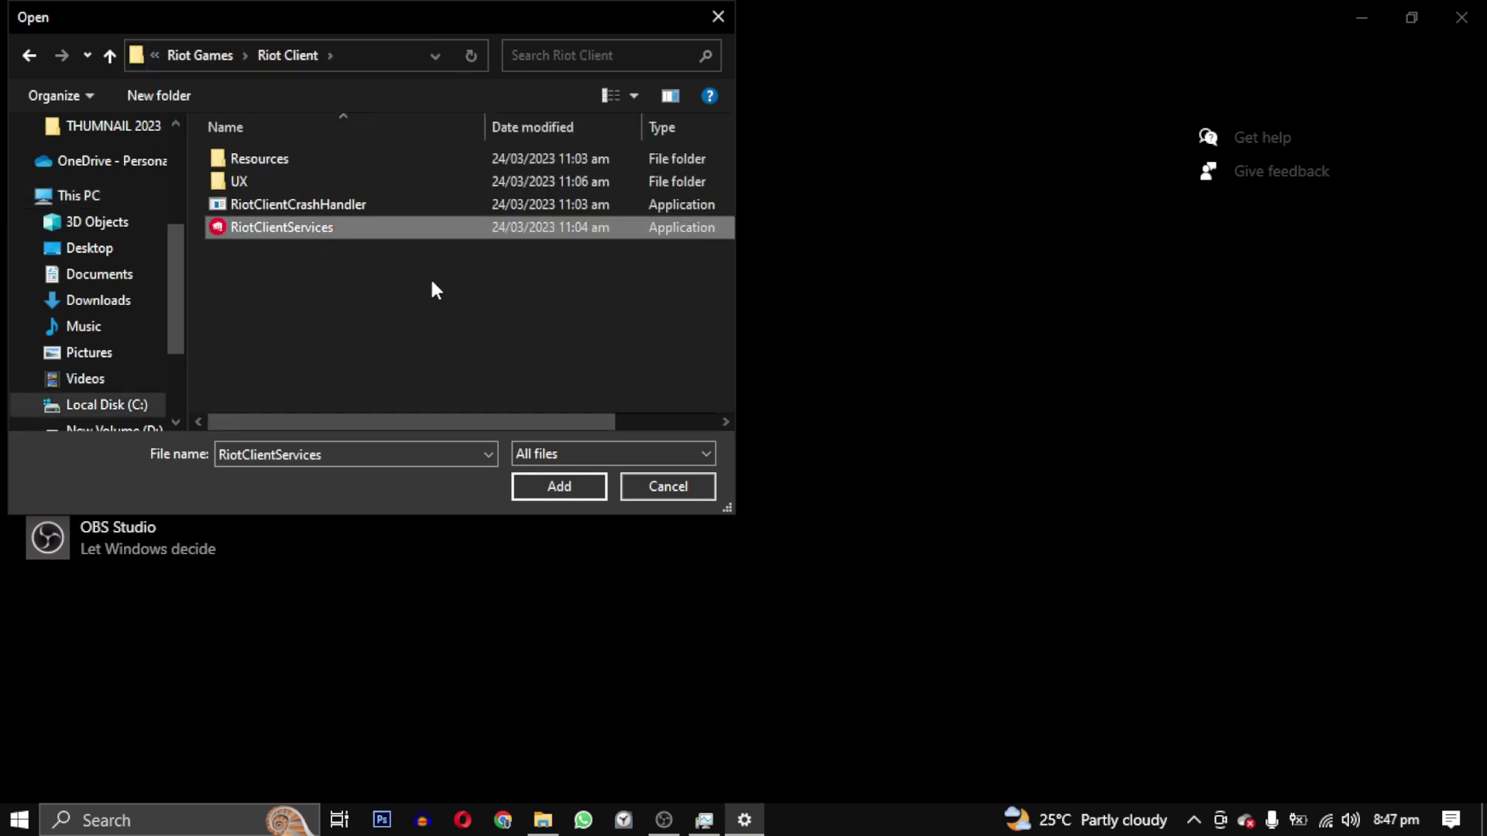
left_click(557, 486)
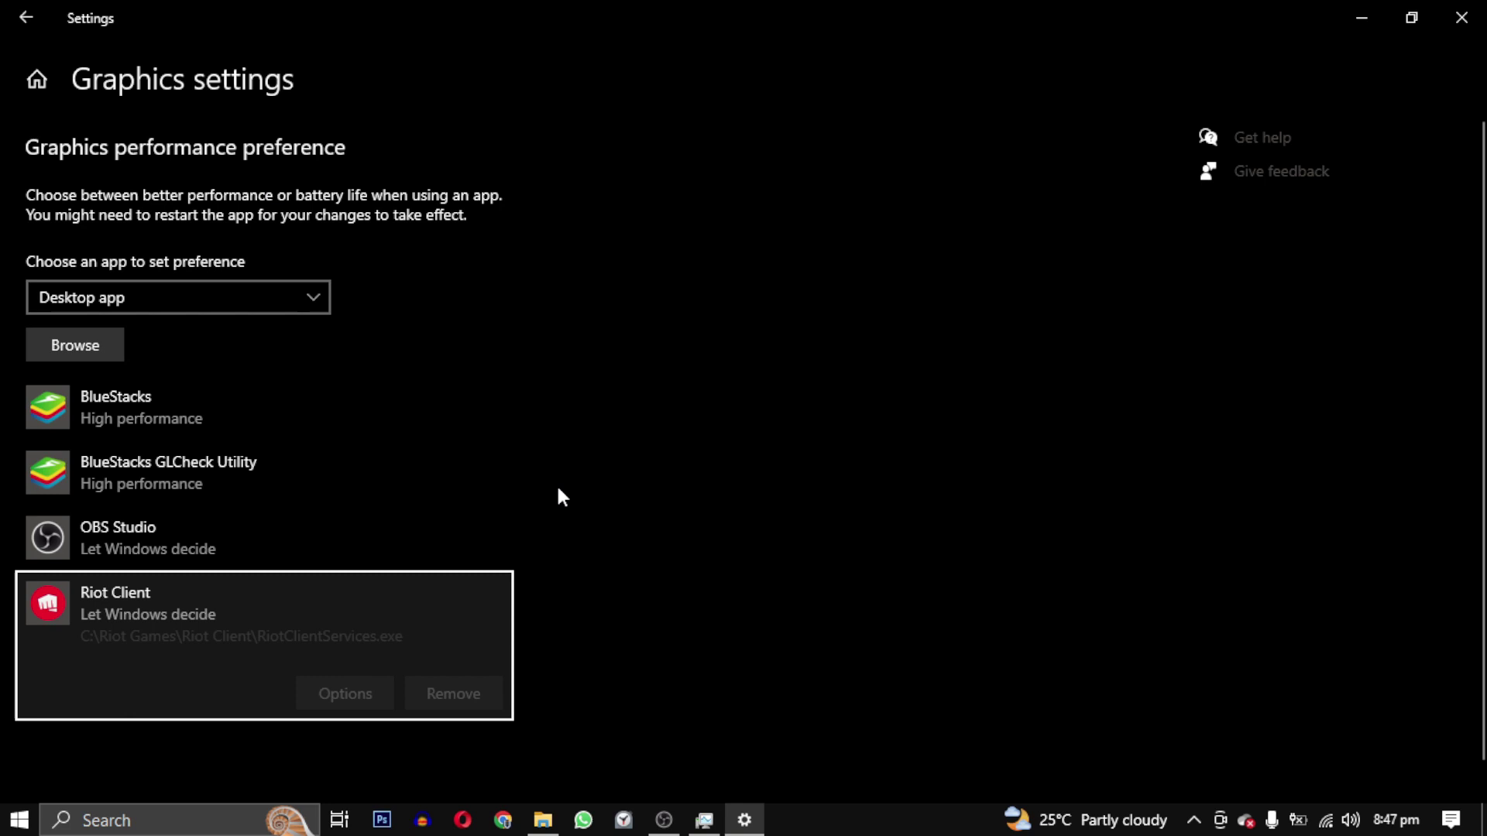
- Set Riot Client's graphics preference to High performance and save it
left_click(366, 695)
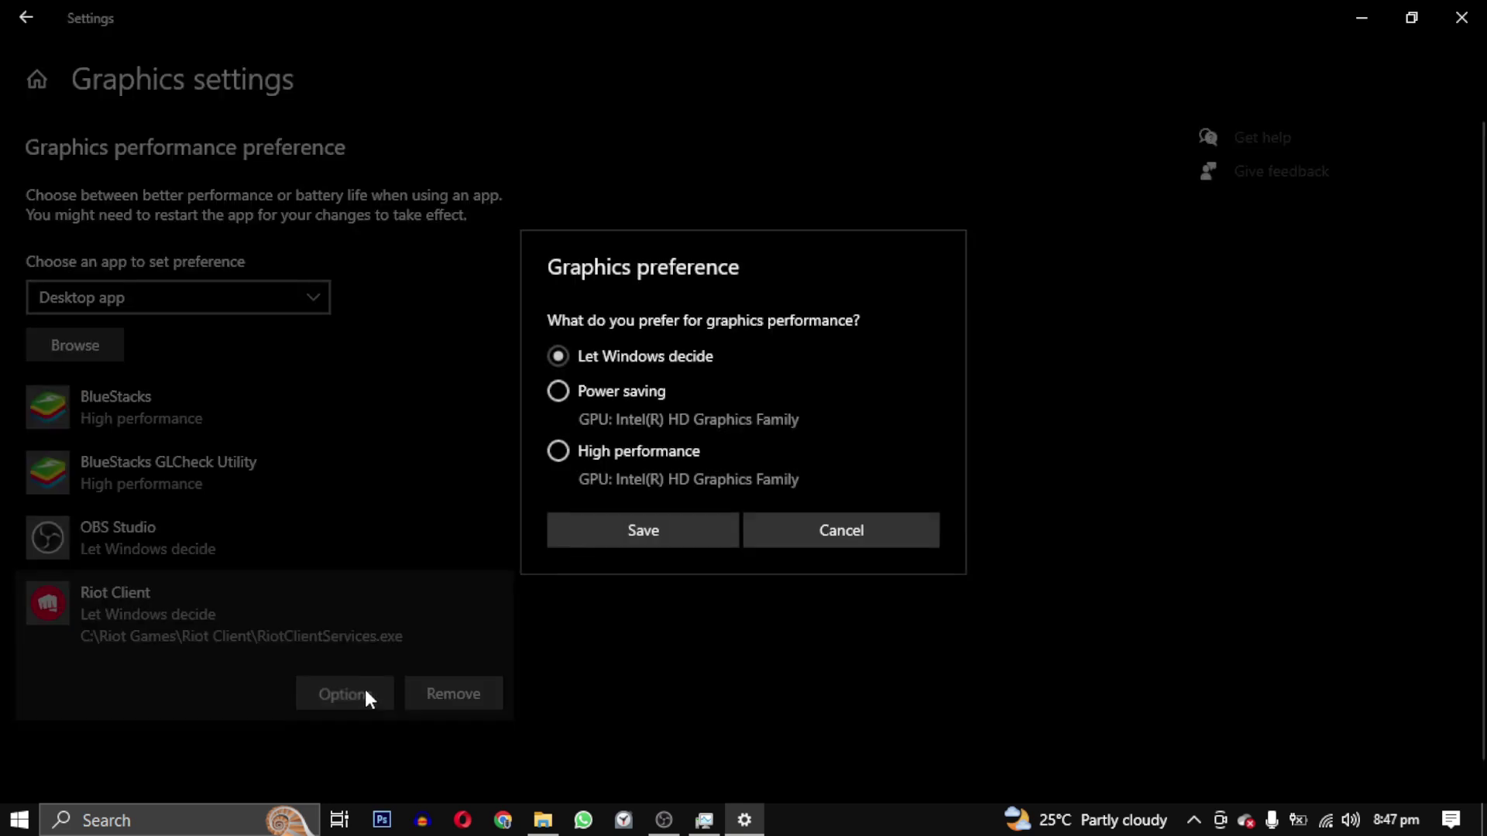
left_click(590, 451)
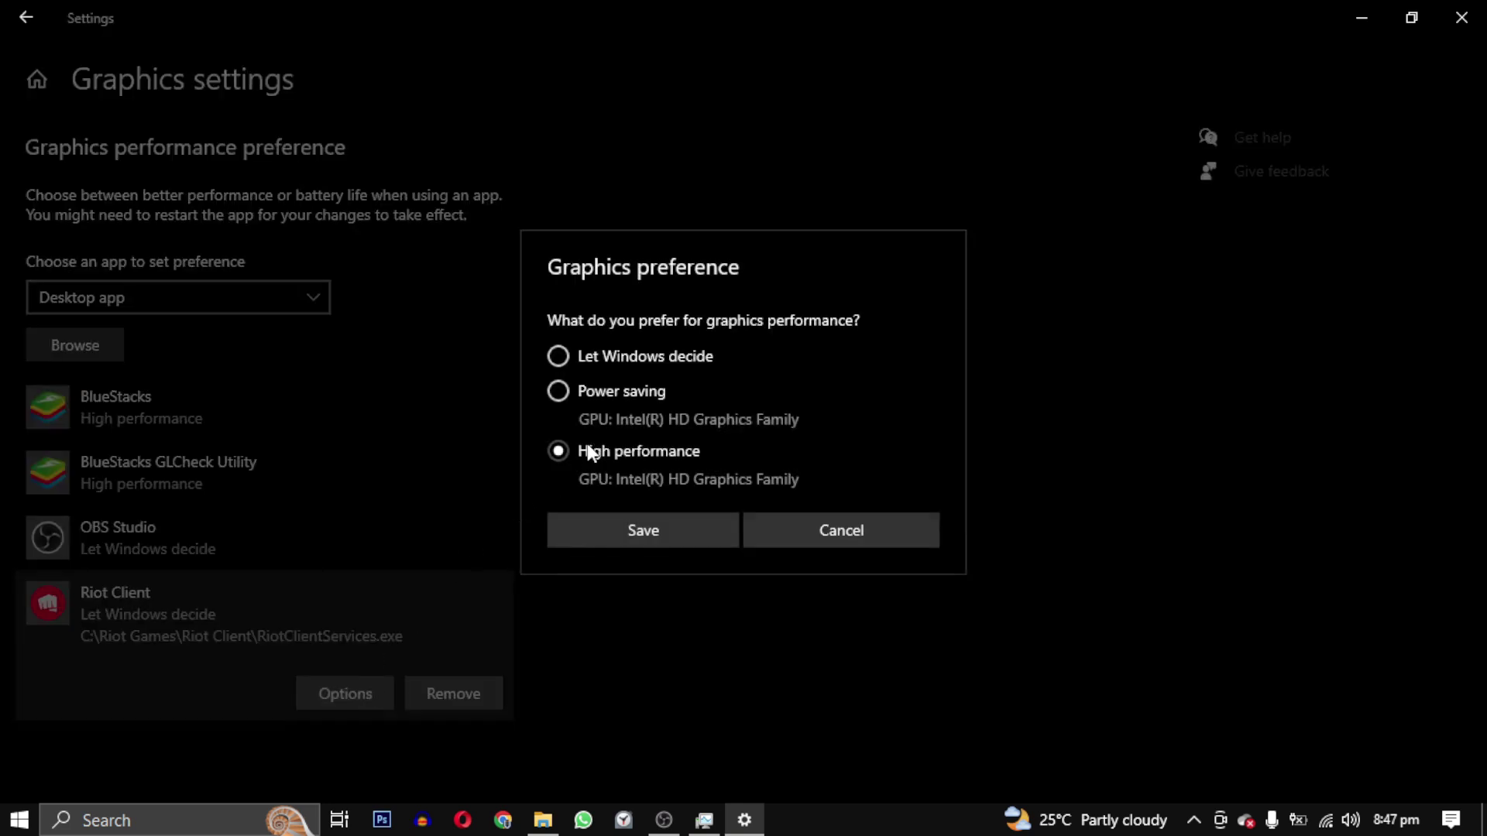
left_click(668, 519)
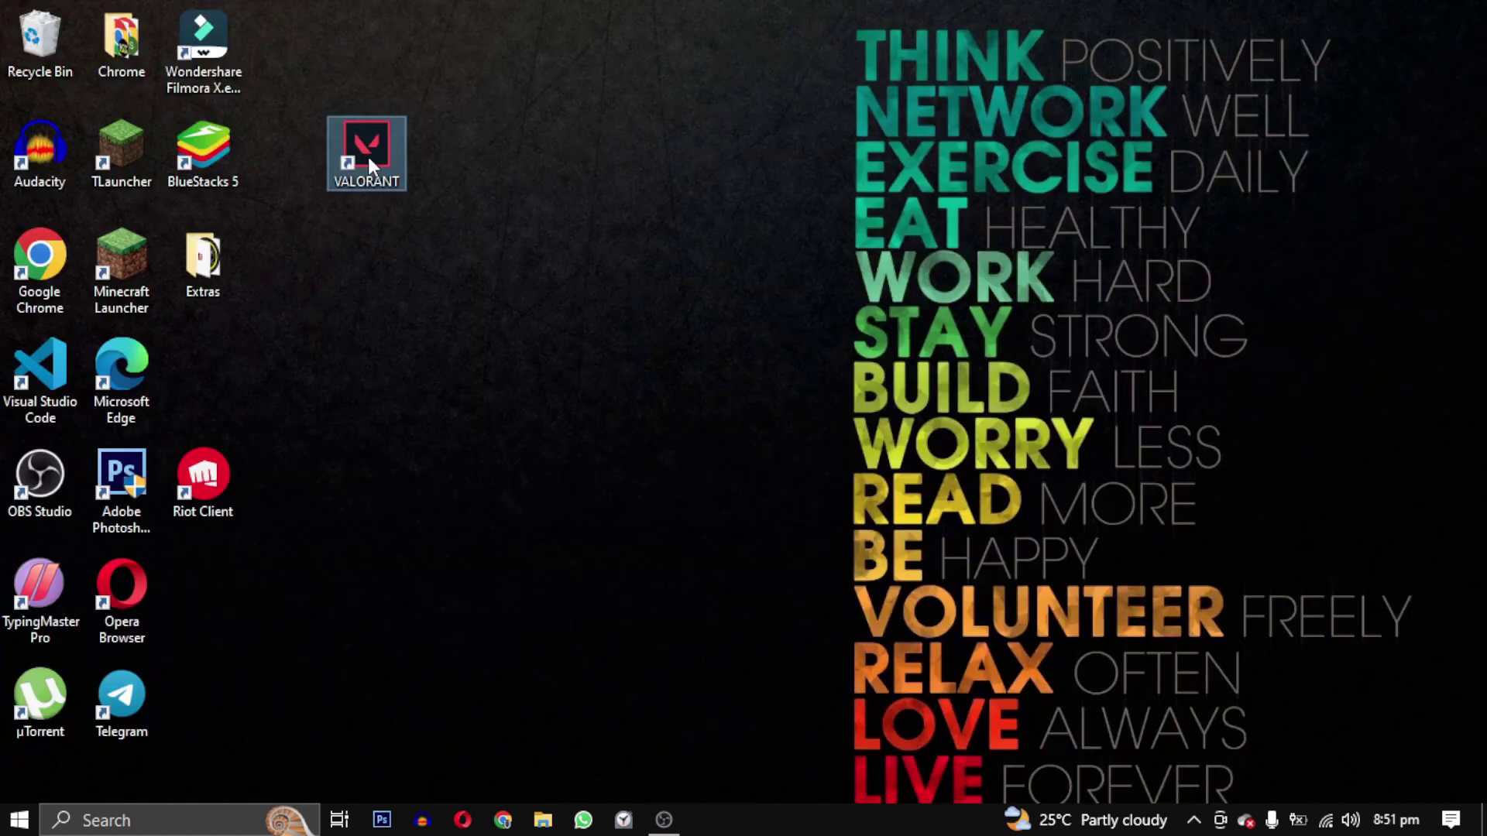
- Launch VALORANT from its desktop shortcut and enter the Play lobby
right_click(369, 156)
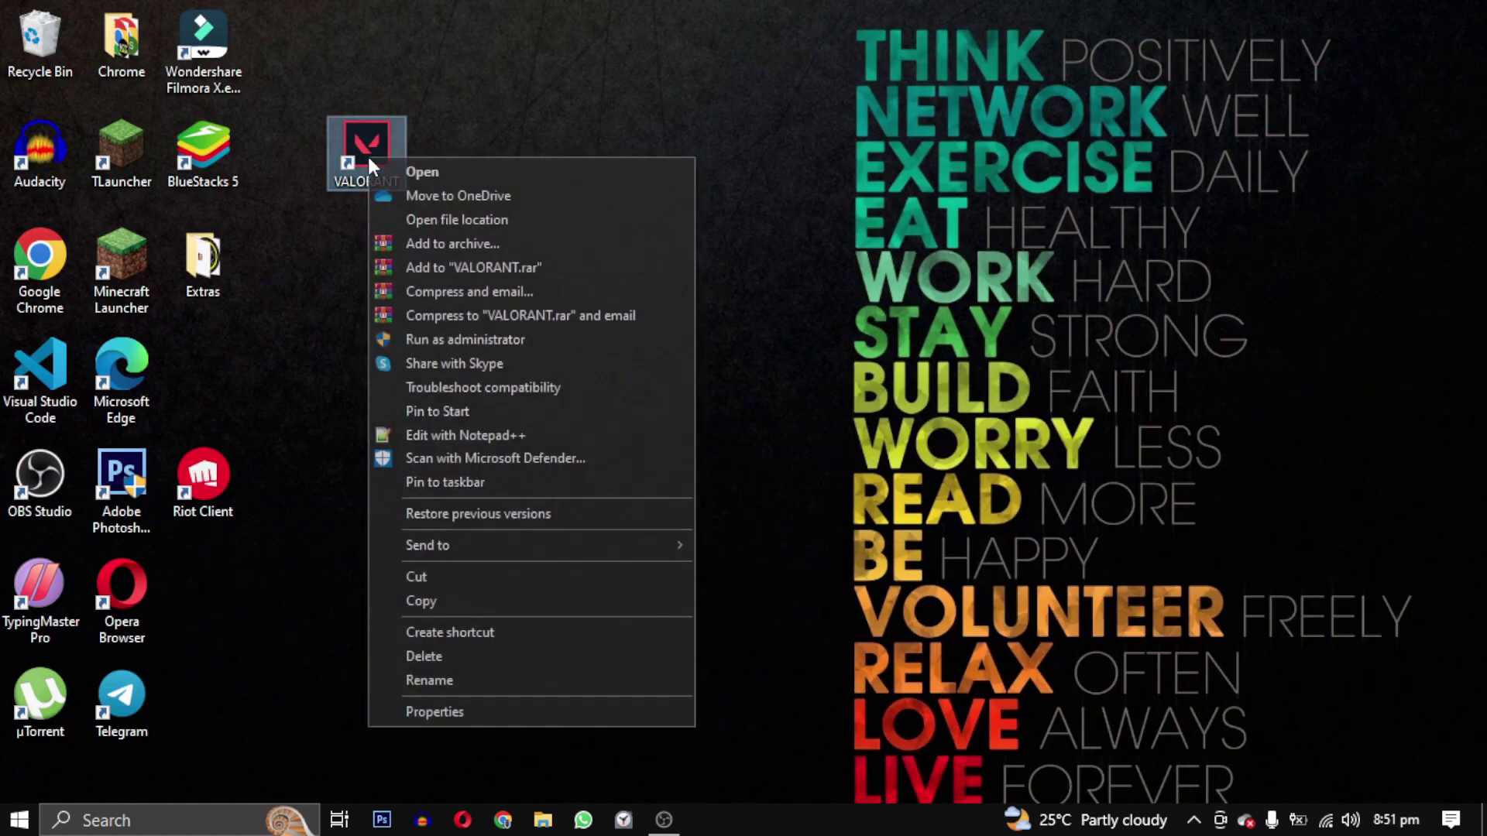
left_click(422, 172)
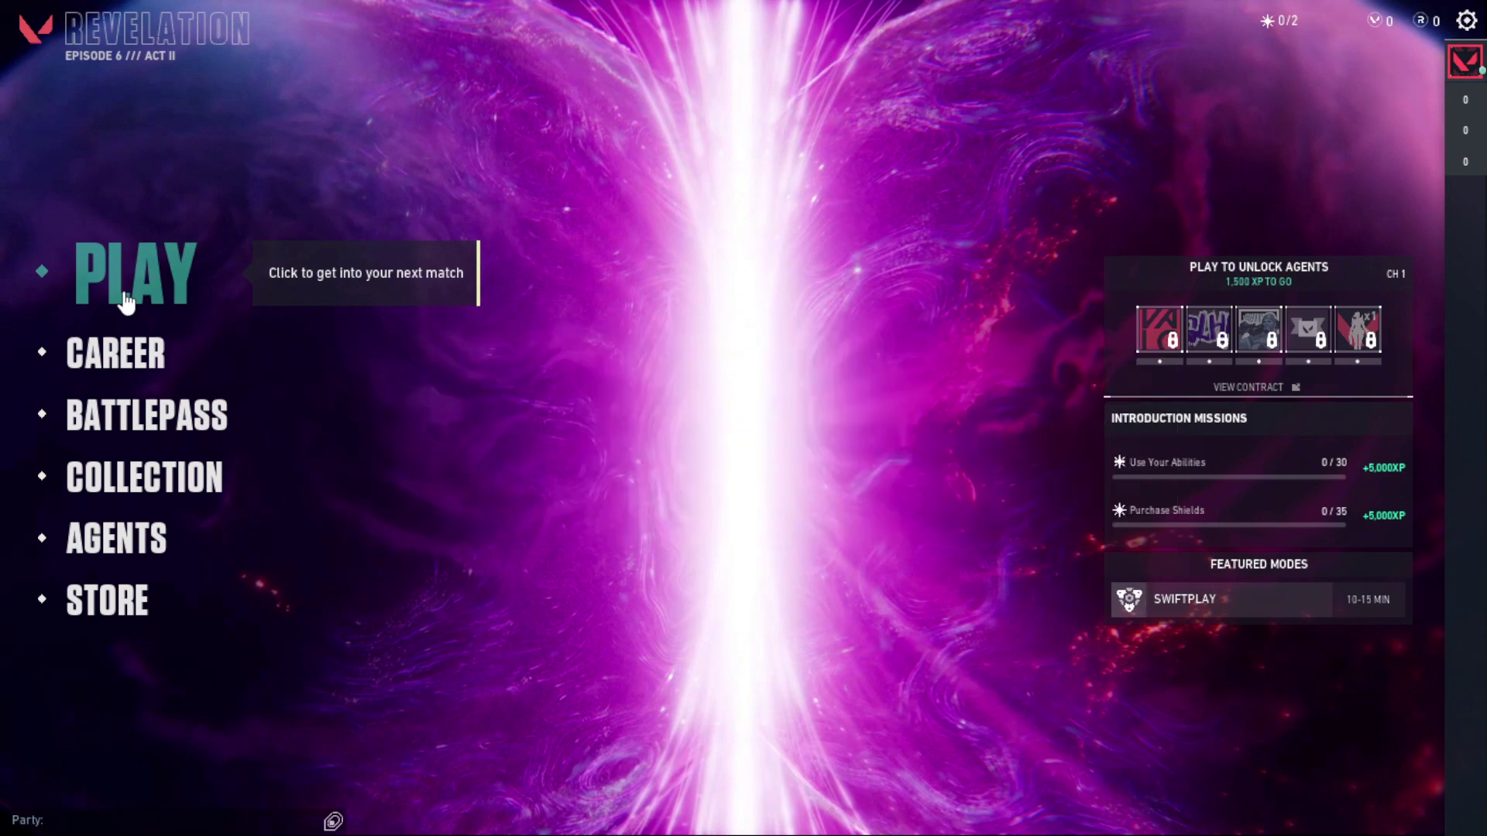
left_click(125, 300)
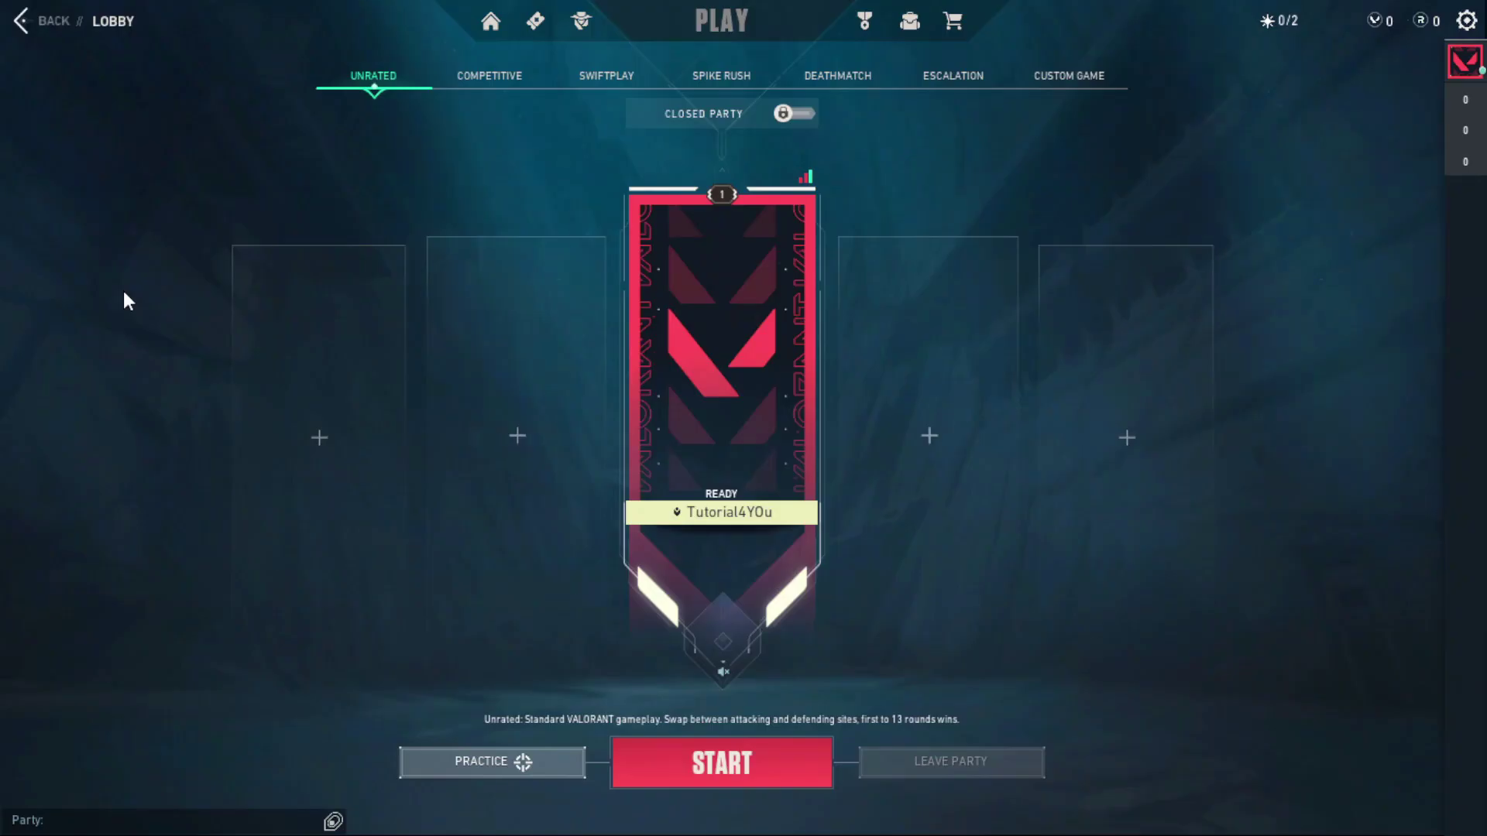